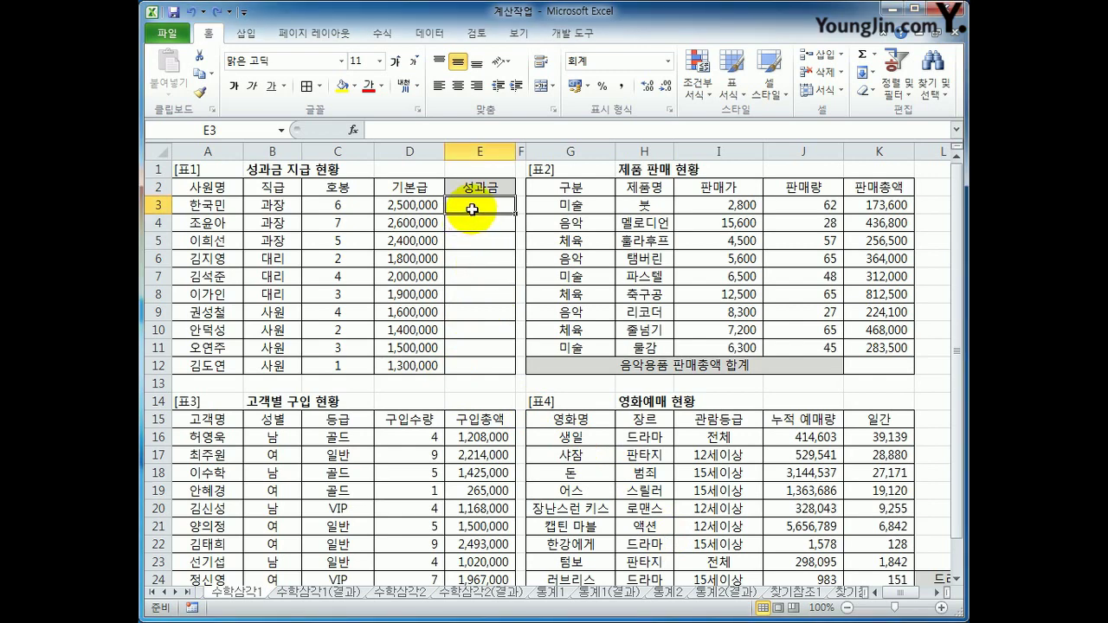
Step: Start a TRUNC formula in cell E3, the first 성과금 cell of 표1
drag(339, 205, 338, 364)
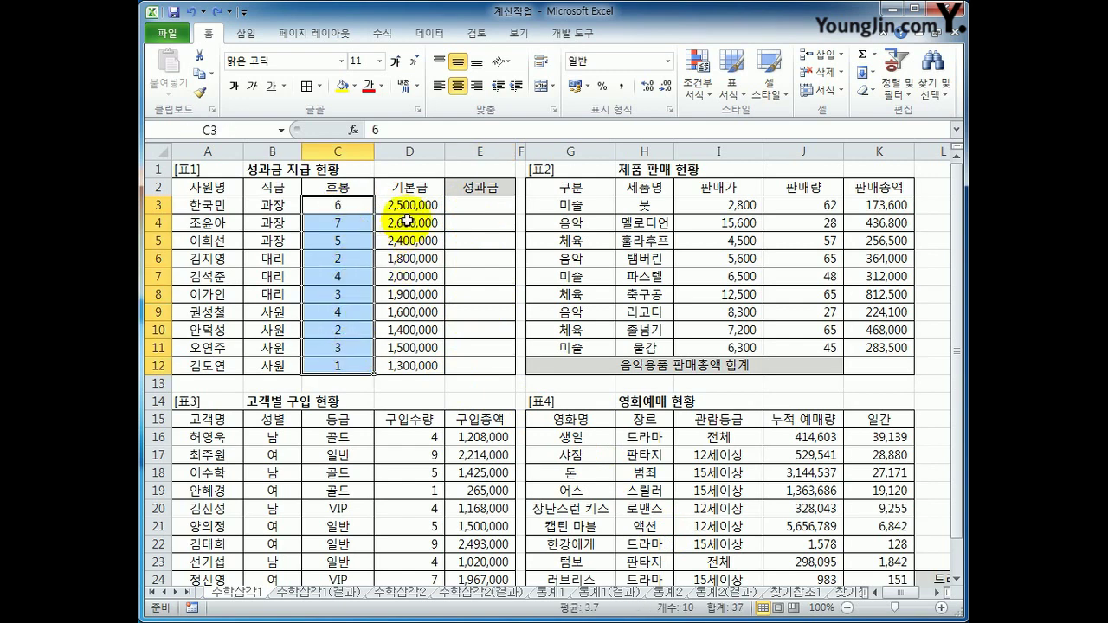
drag(406, 208, 409, 363)
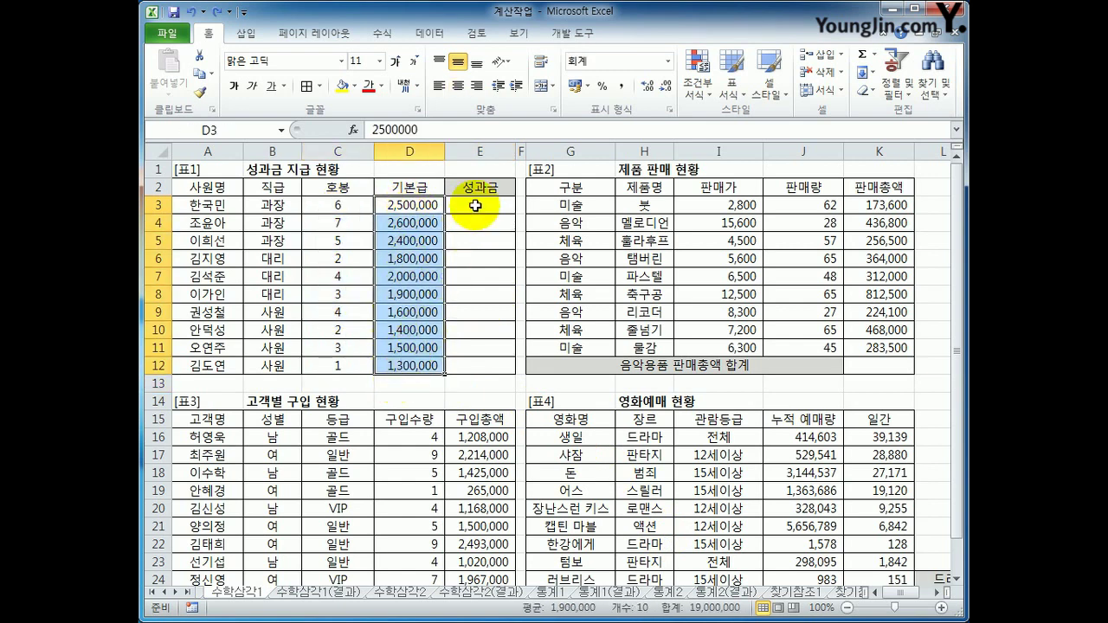
click(475, 205)
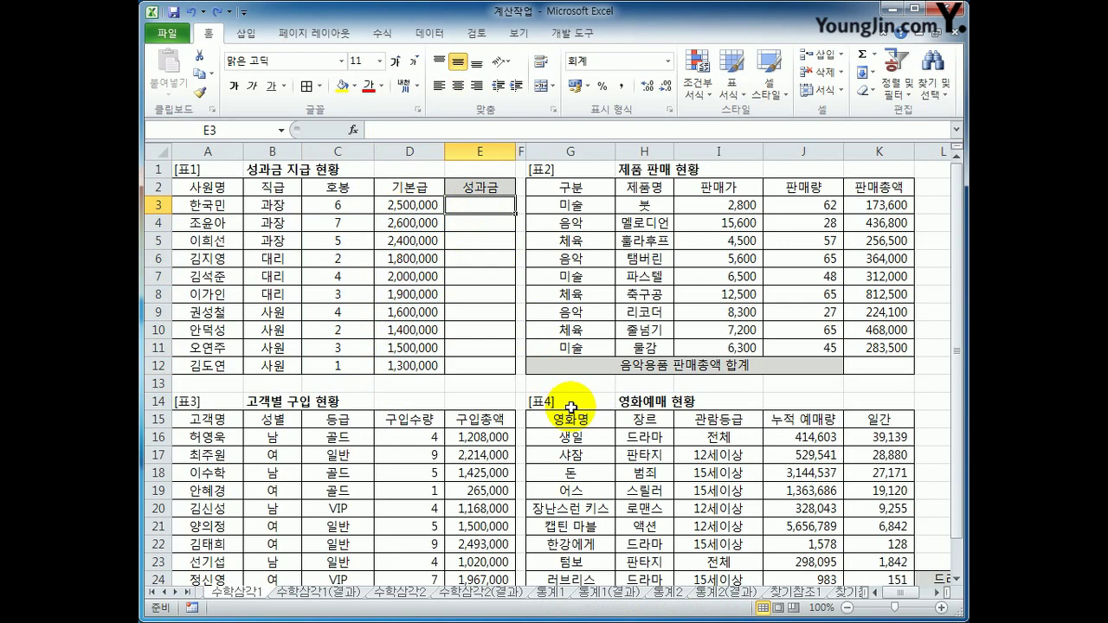
text(=)
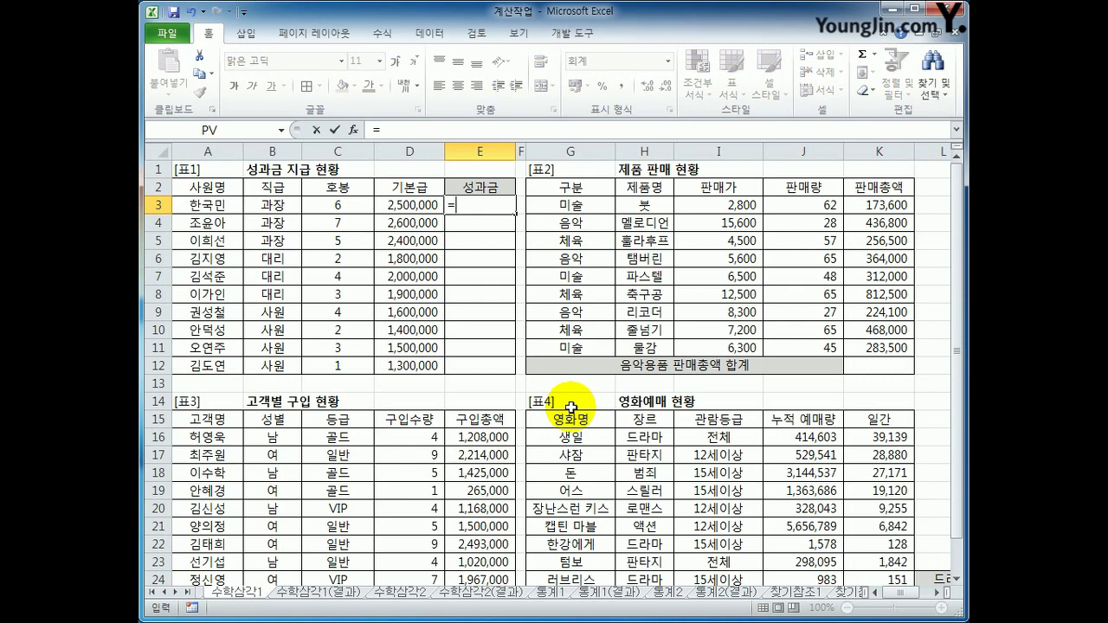
text(tr)
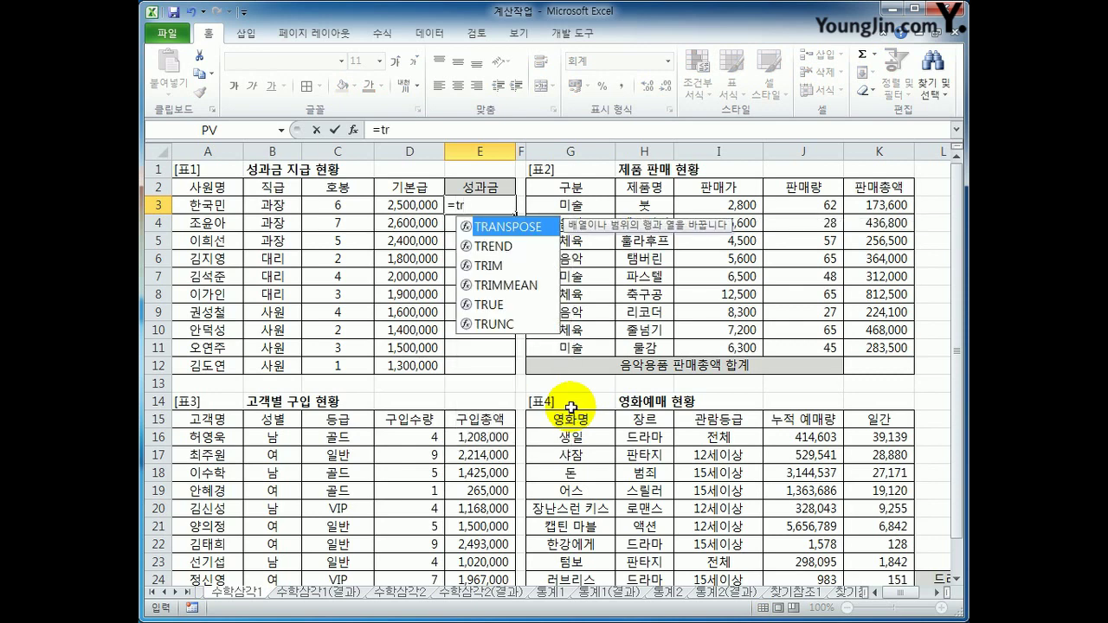
text(u)
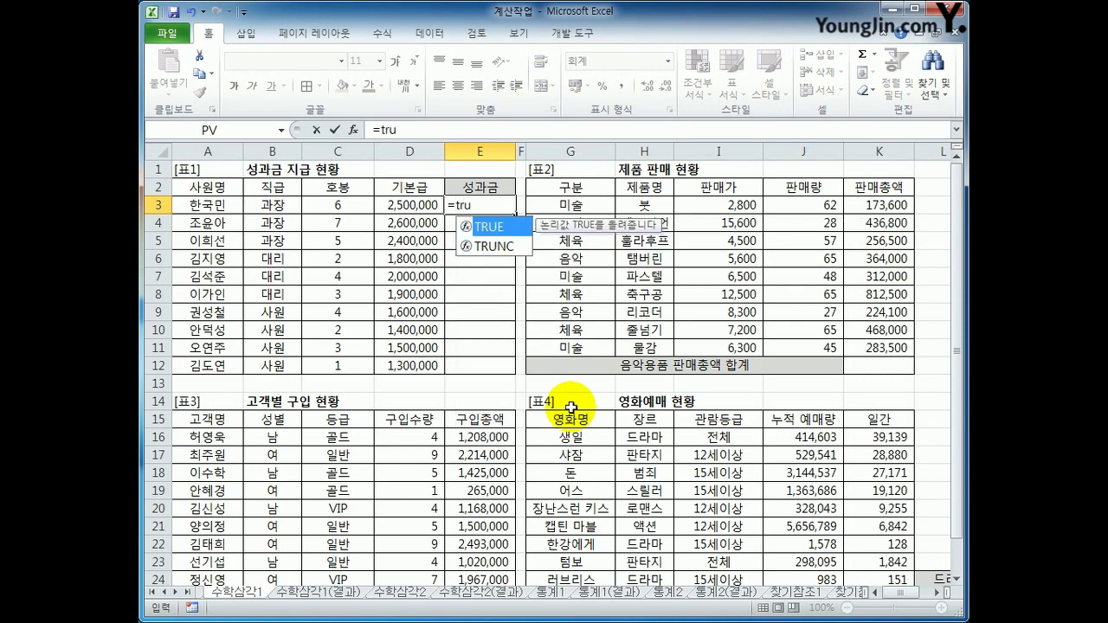
key(Down)
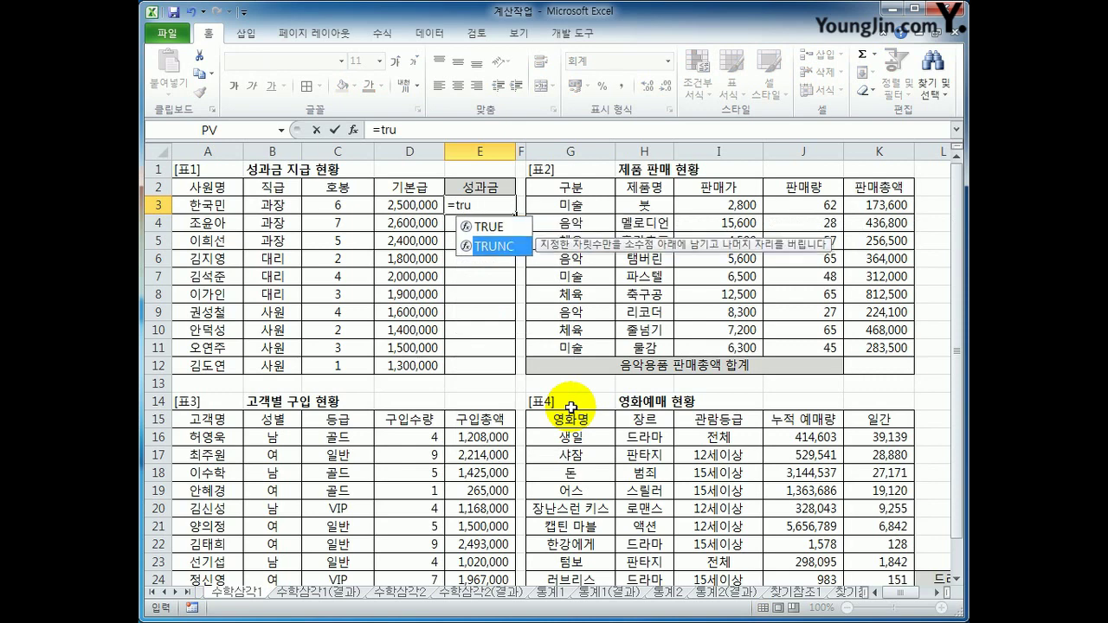
key(Tab)
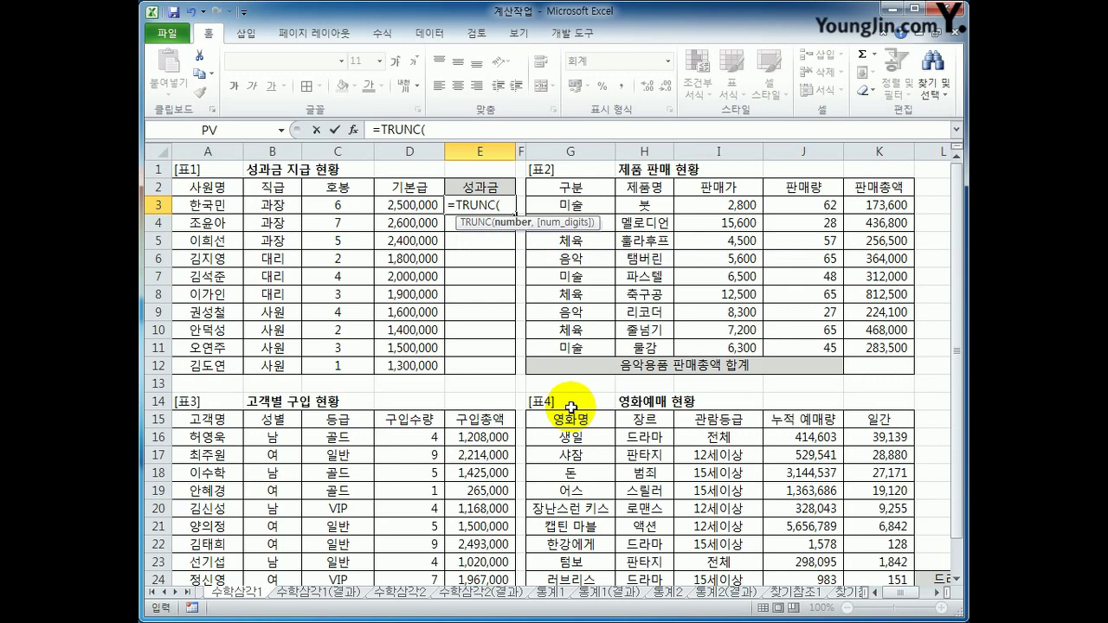
Step: Enter the square root of C3 multiplied by D3, SQRT(C3)*D3, as the number argument of TRUNC
text(sqrt)
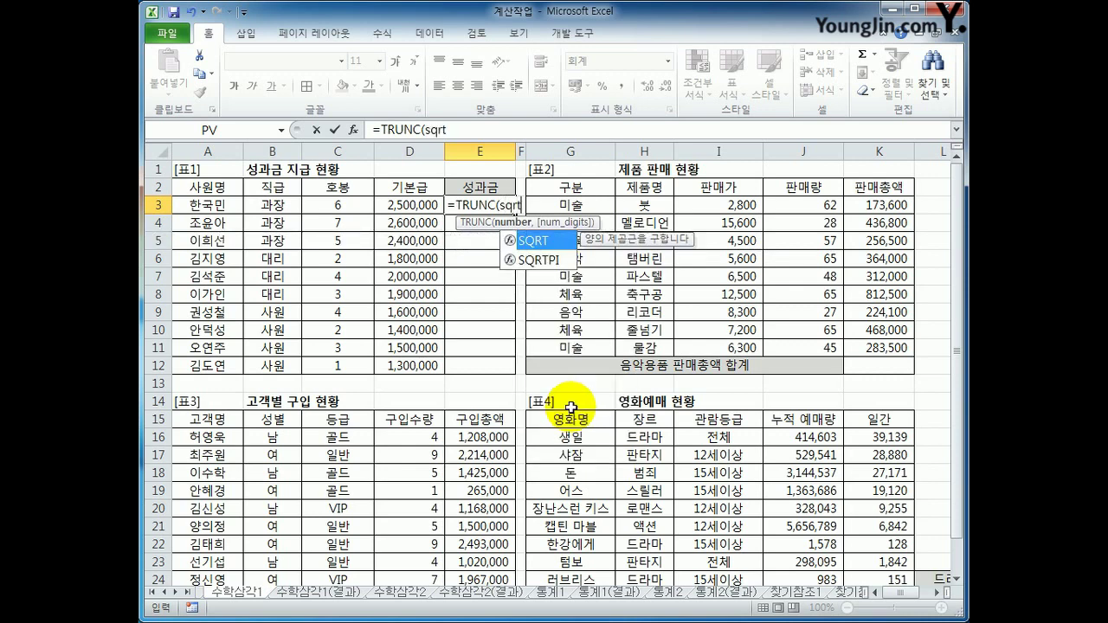
key(Tab)
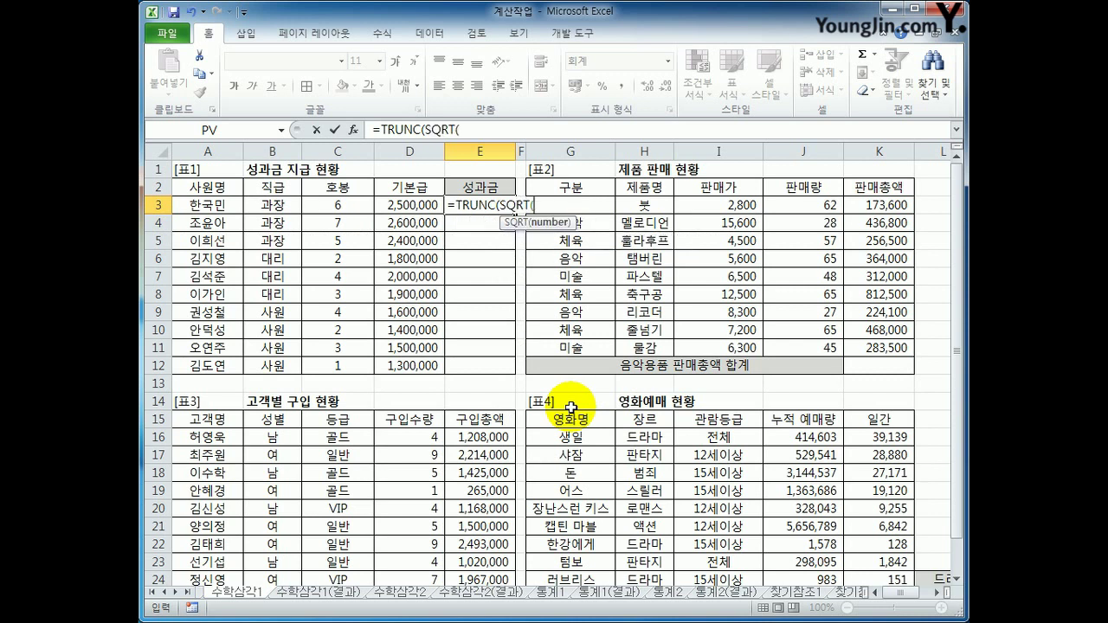
click(339, 205)
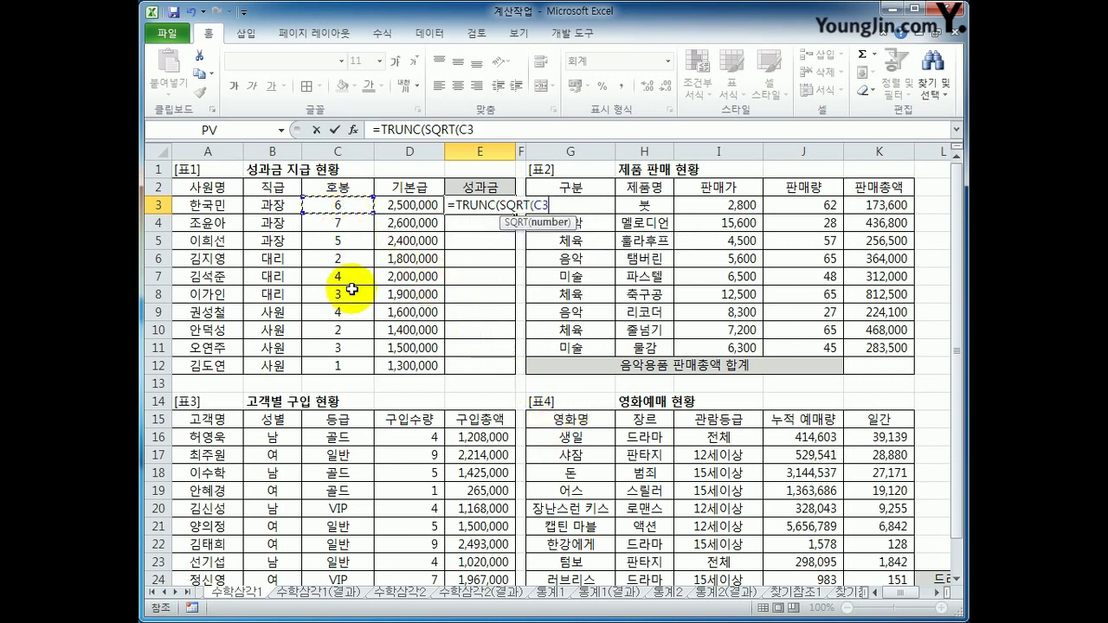
text())
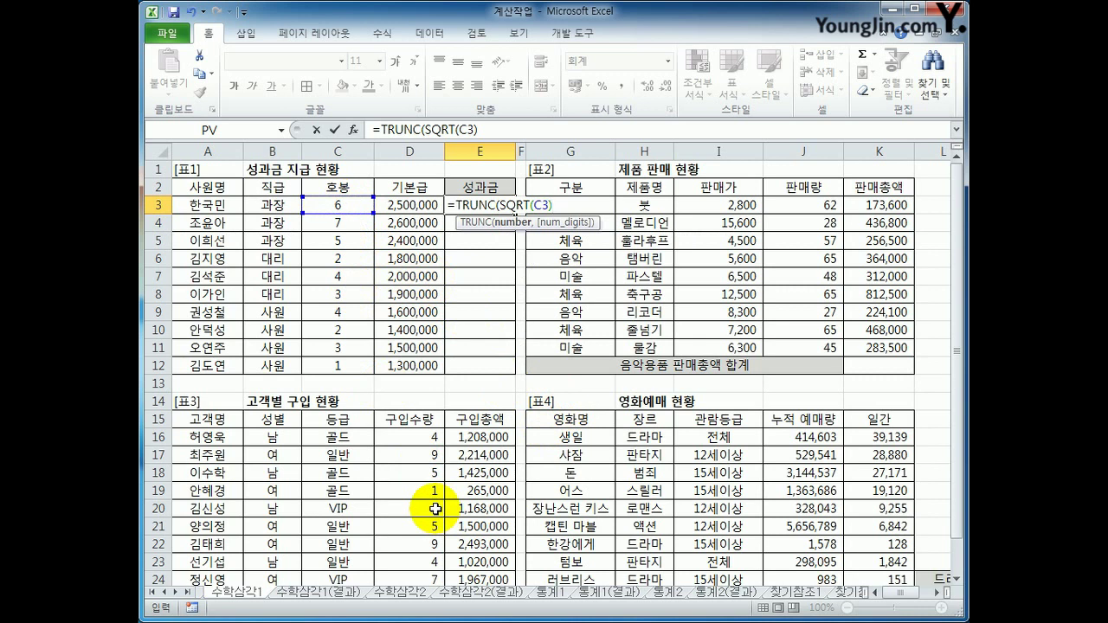
text(*)
key(Left)
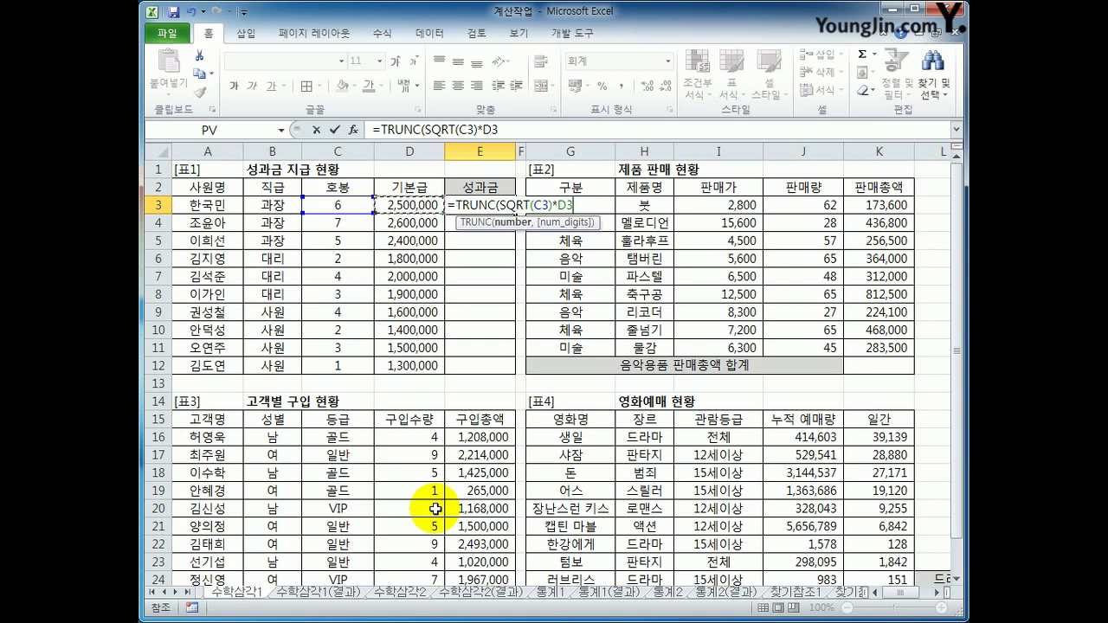
text())
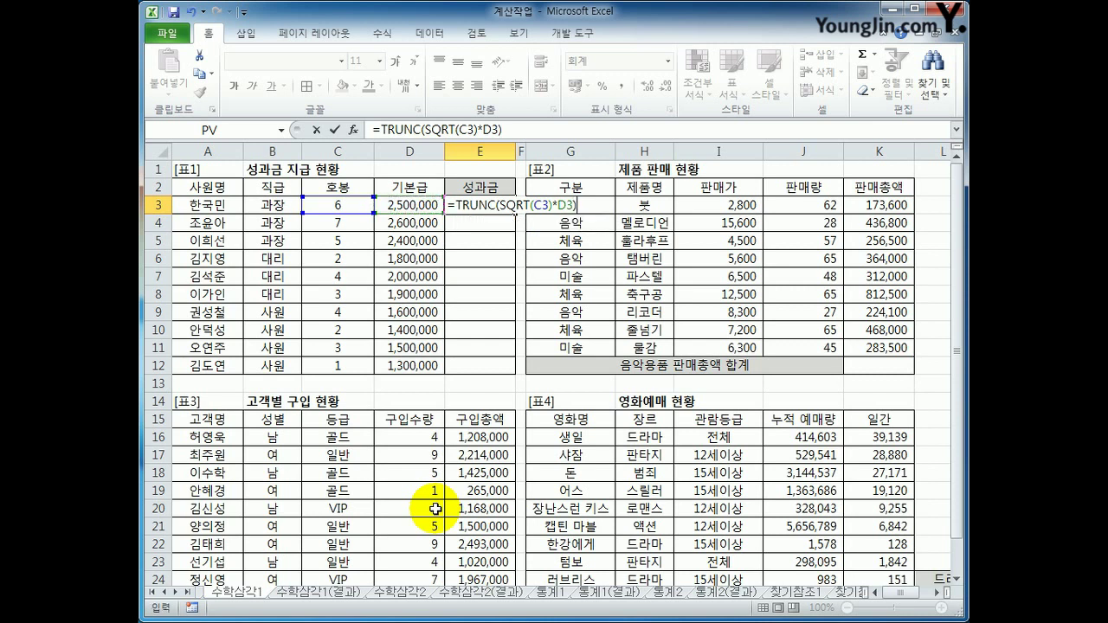
key(BackSpace)
text(,0)
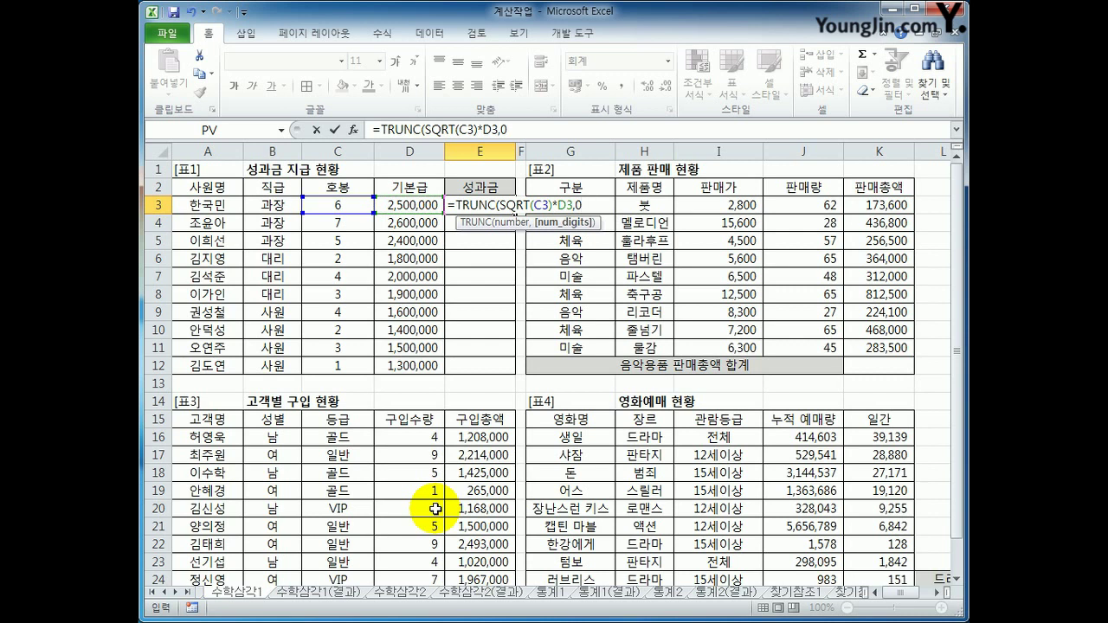
key(BackSpace)
key(BackSpace)
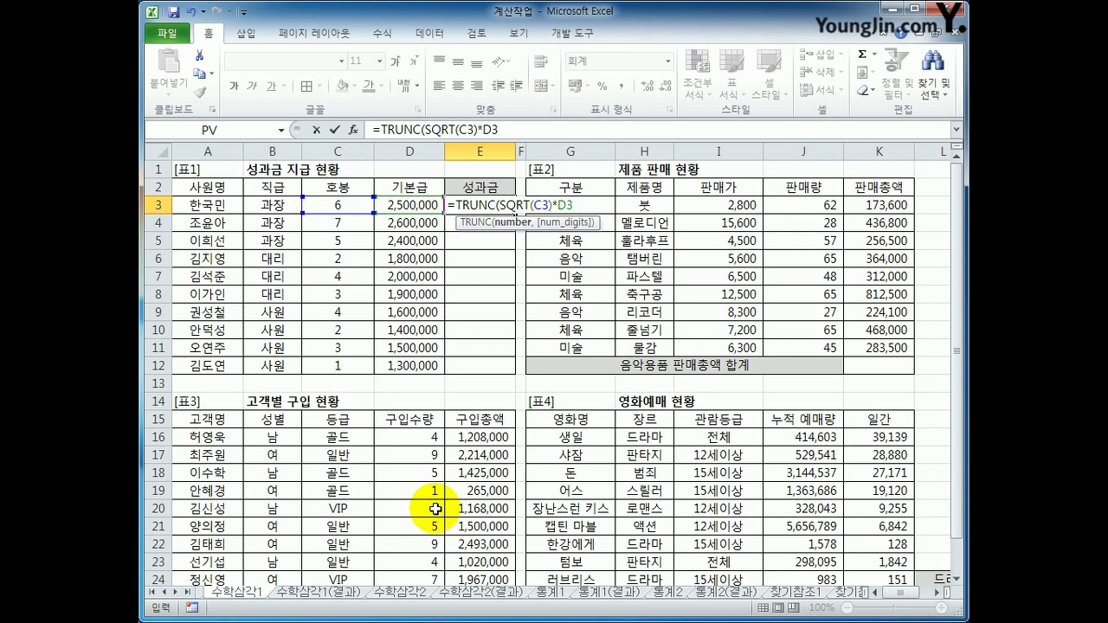
Step: Complete the E3 formula as =TRUNC(SQRT(C3)*D3) and copy it down through E12
text())
key(Return)
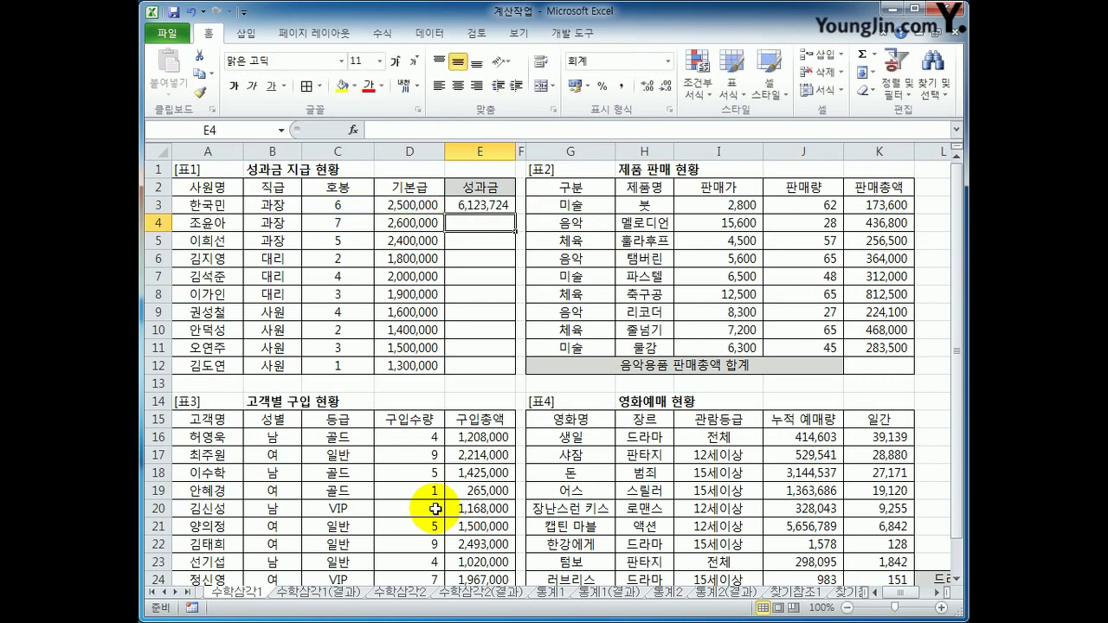
click(489, 205)
drag(514, 215, 511, 378)
click(501, 367)
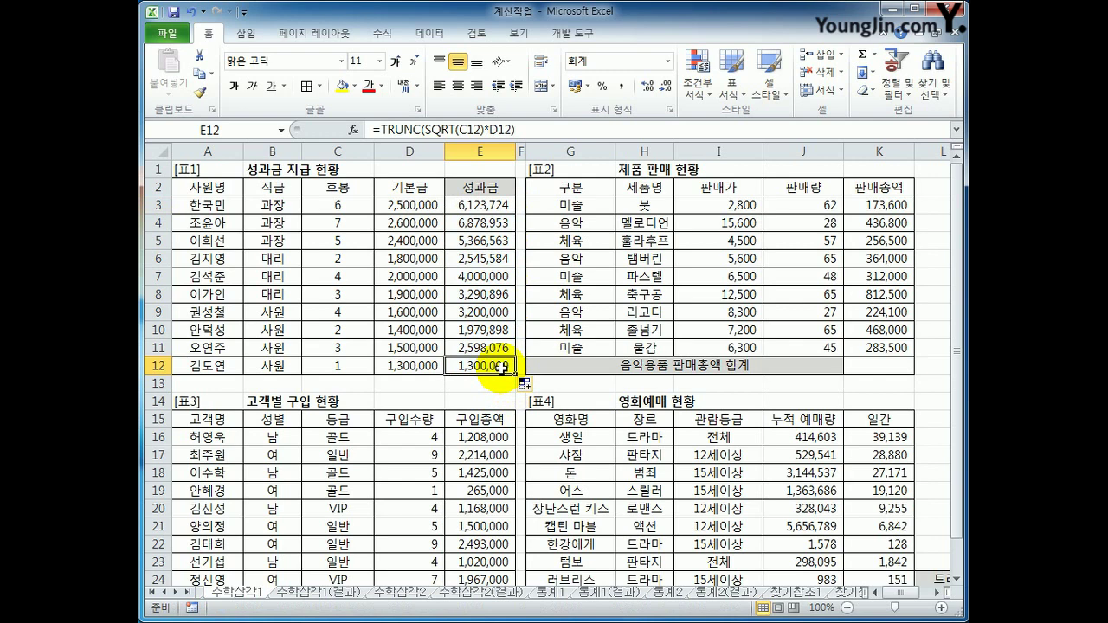
Step: Start a ROUNDUP formula in K12, the 음악용품 판매총액 합계 cell of 표2
click(882, 369)
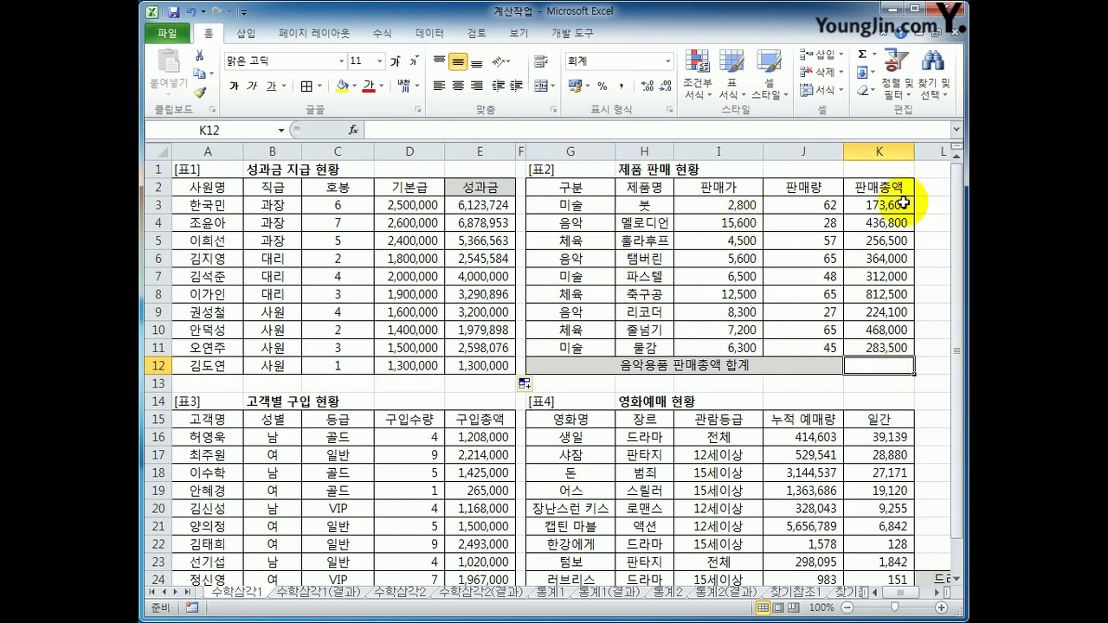
drag(893, 197, 891, 350)
click(882, 370)
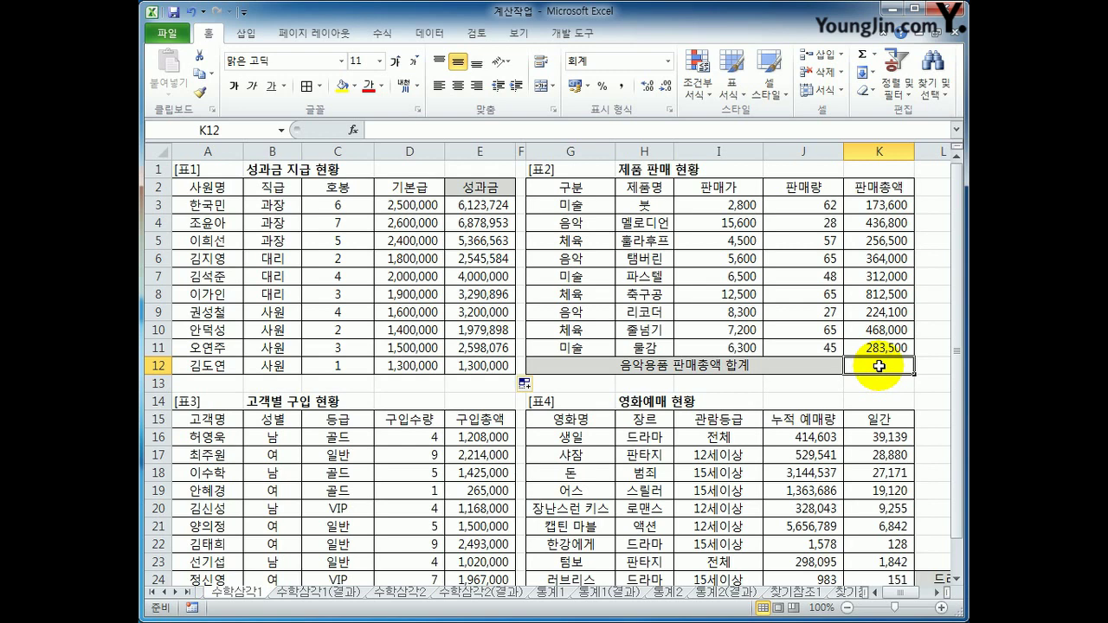
text(=)
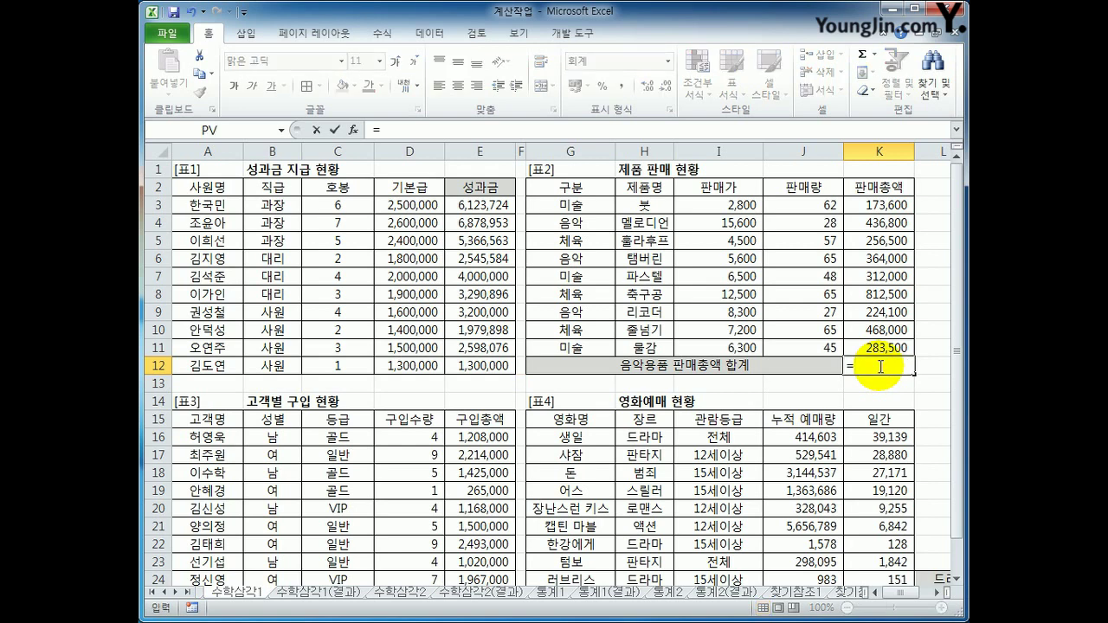
text(rou)
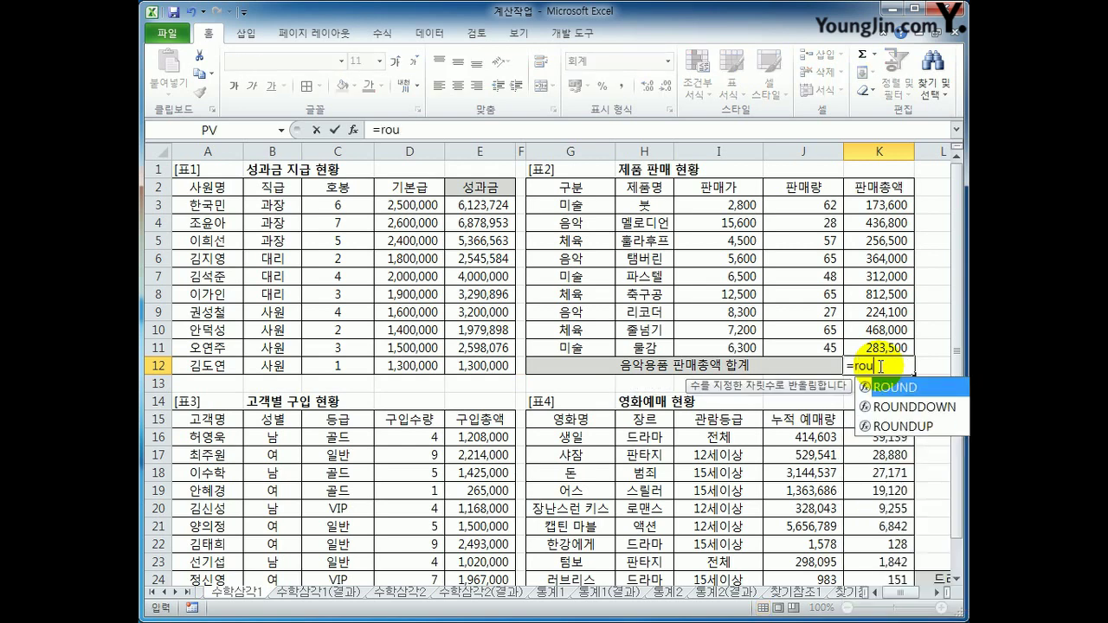
text(ndup)
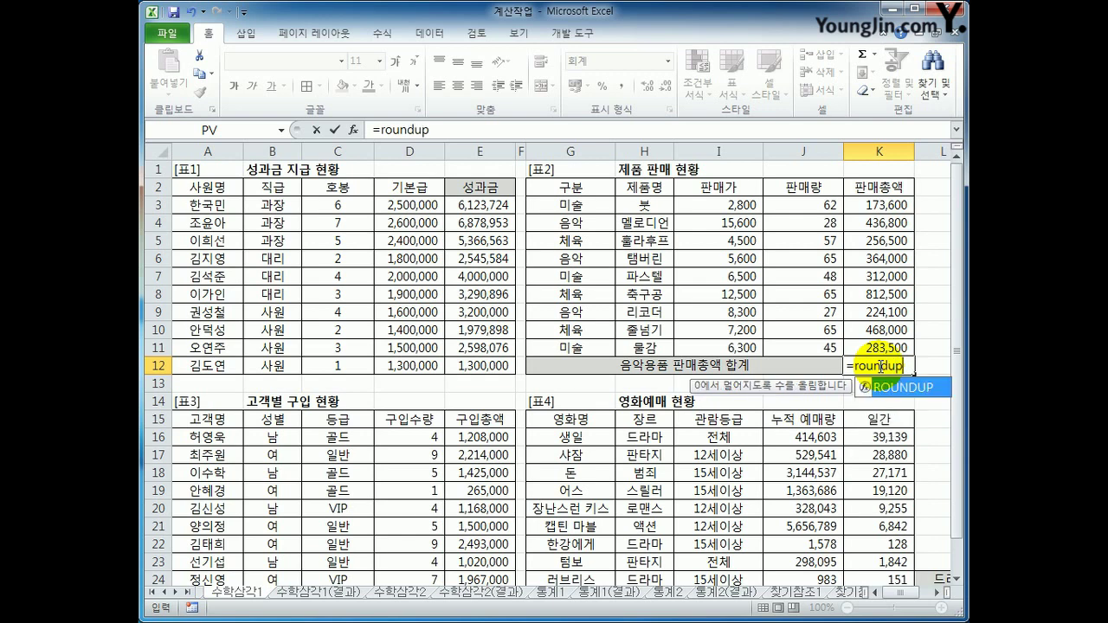
text(()
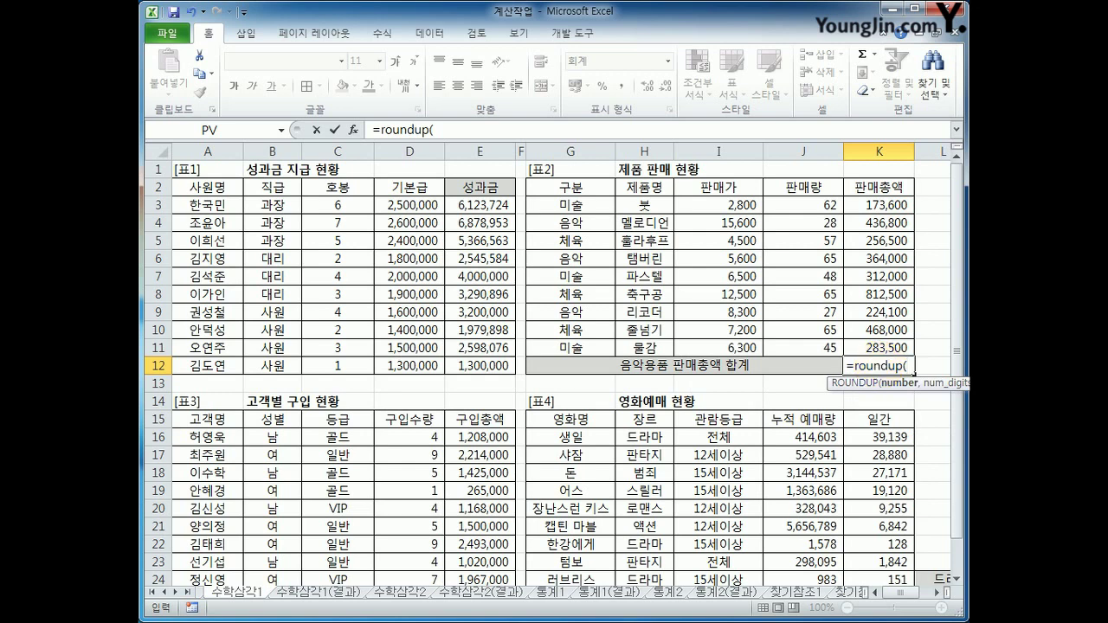
Step: Nest SUMIF(G3:G11,"음악",K3:K11) as the number argument of ROUNDUP to total the music items' sales
text(s)
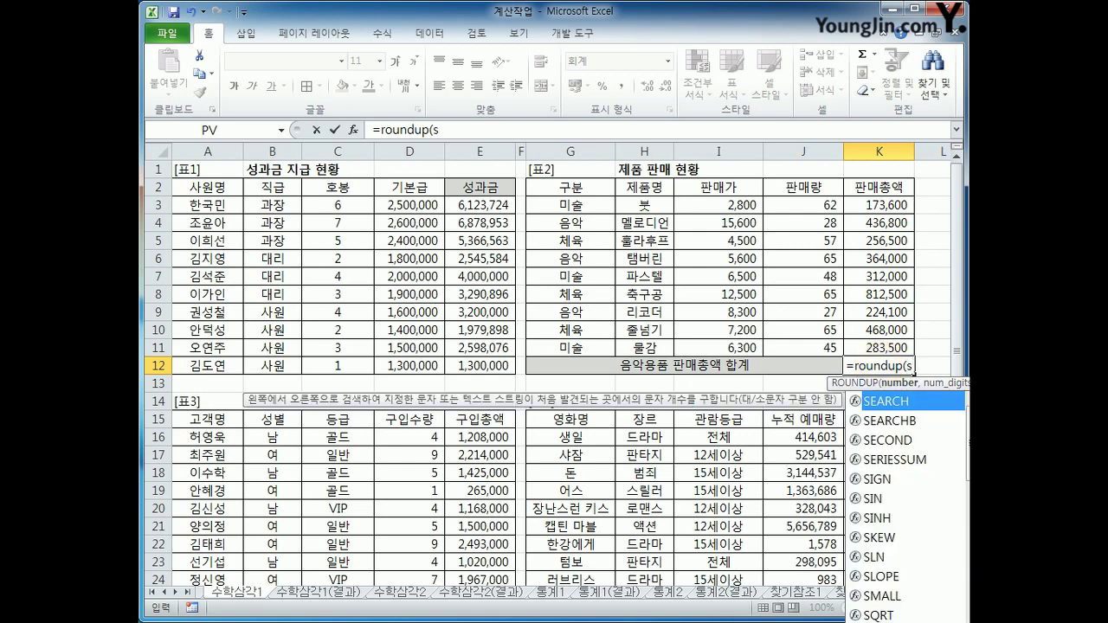
text(umif)
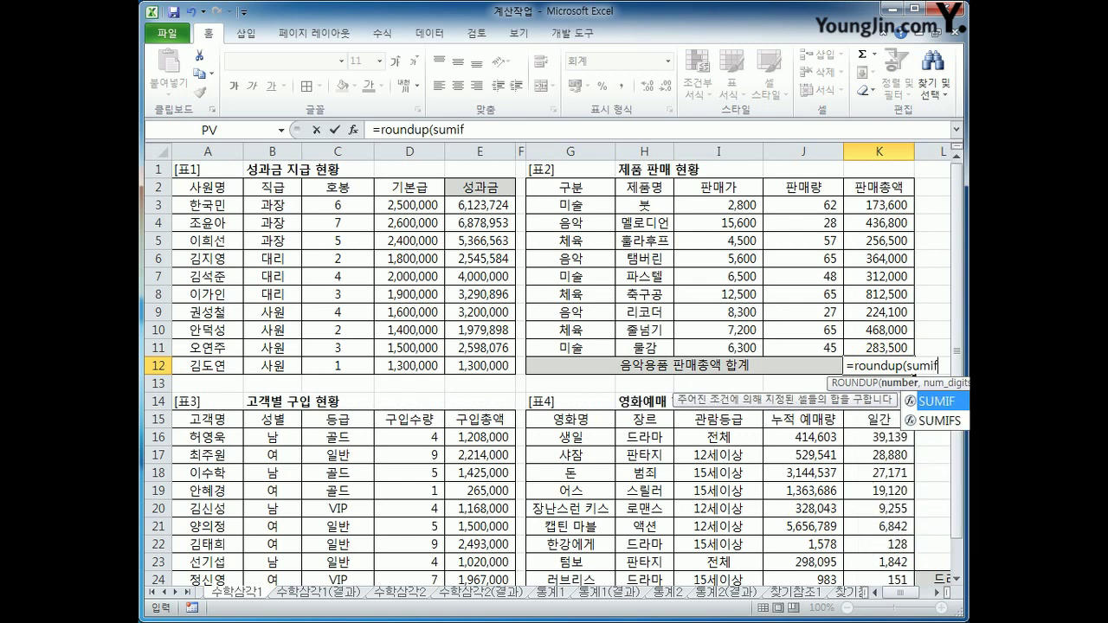
text(()
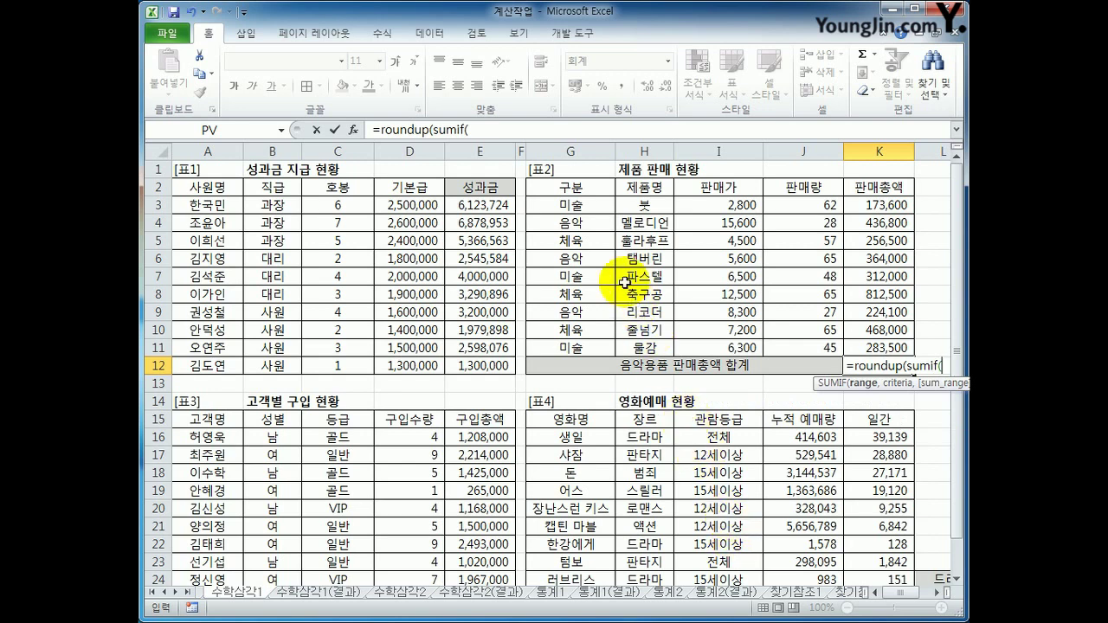
drag(571, 205, 574, 347)
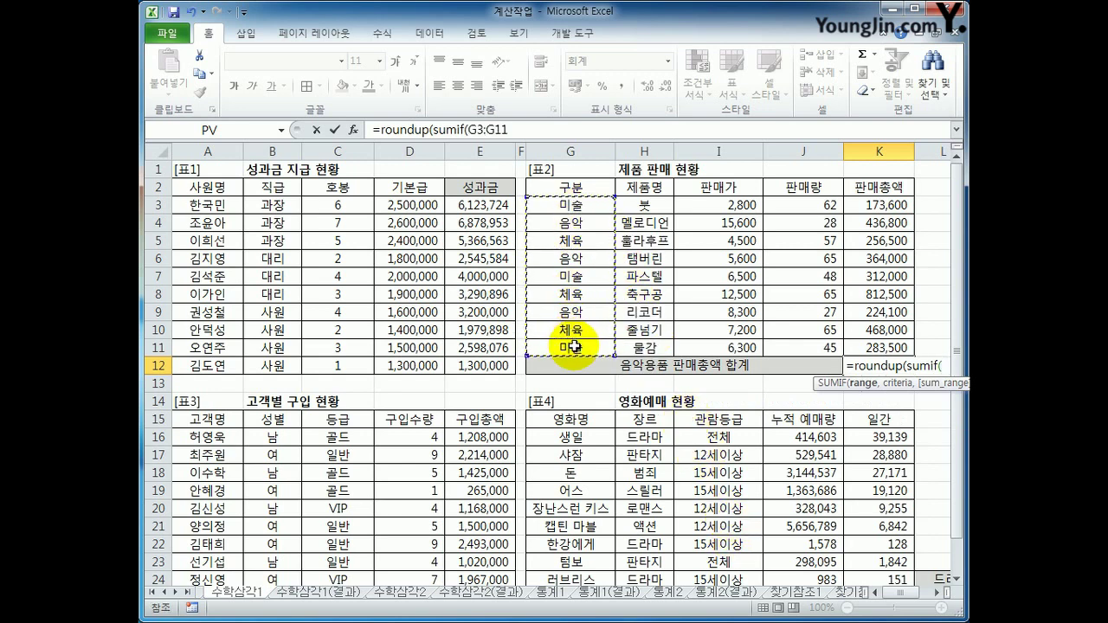
text(,)
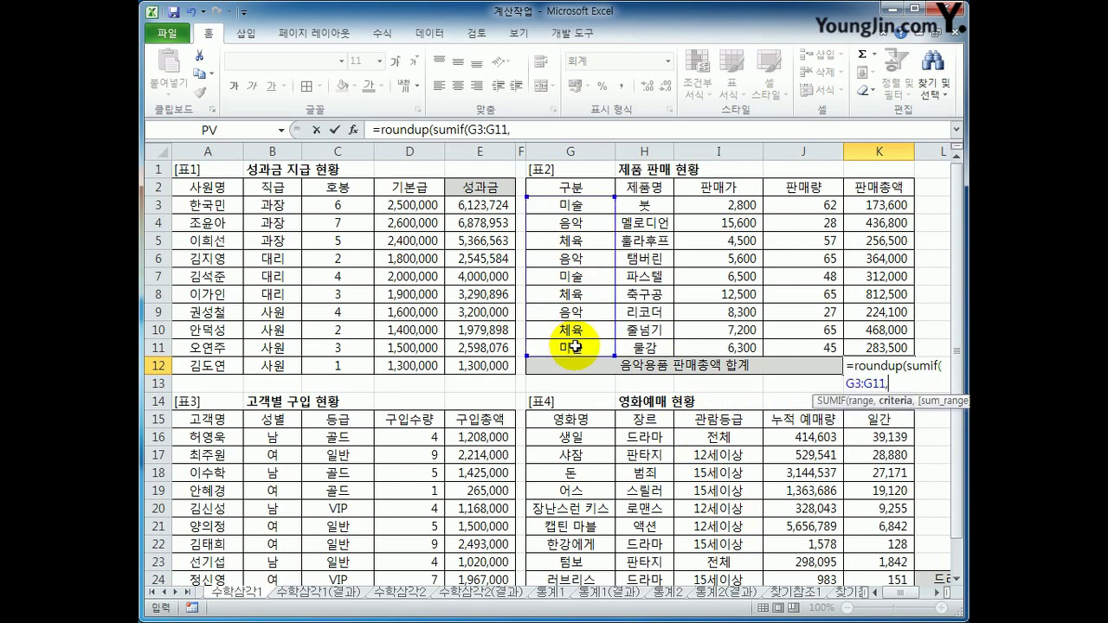
text("음악",)
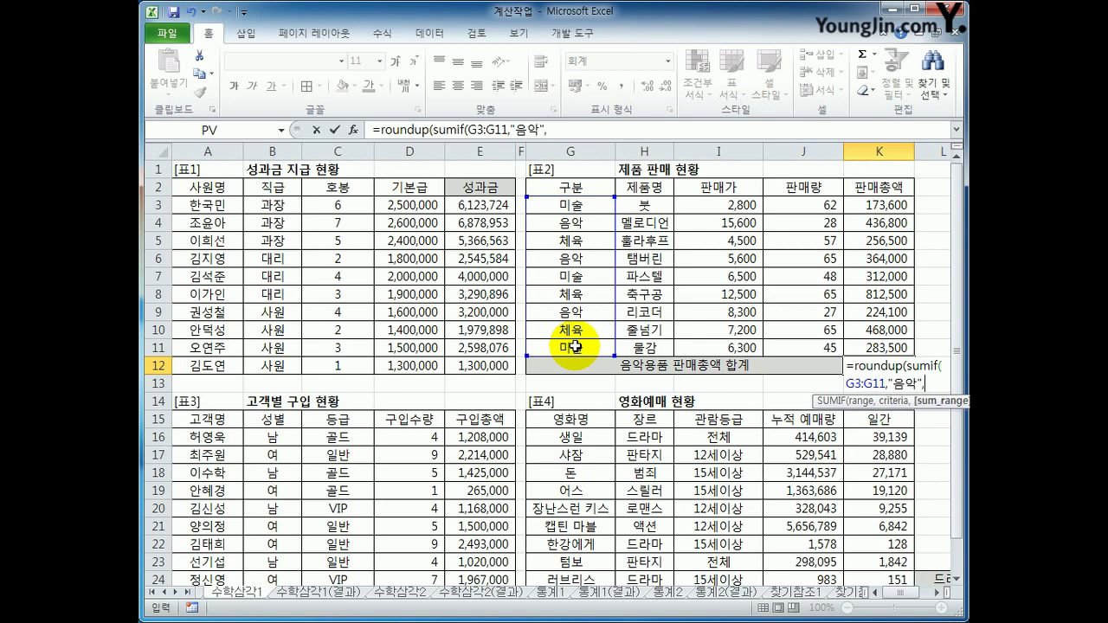
drag(873, 205, 876, 344)
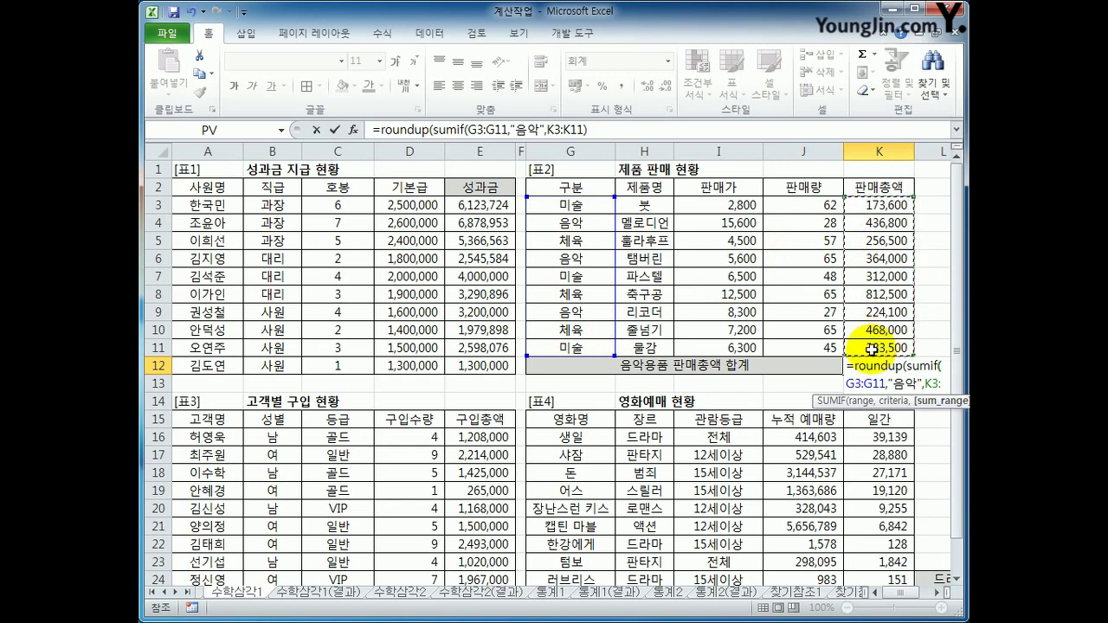
text())
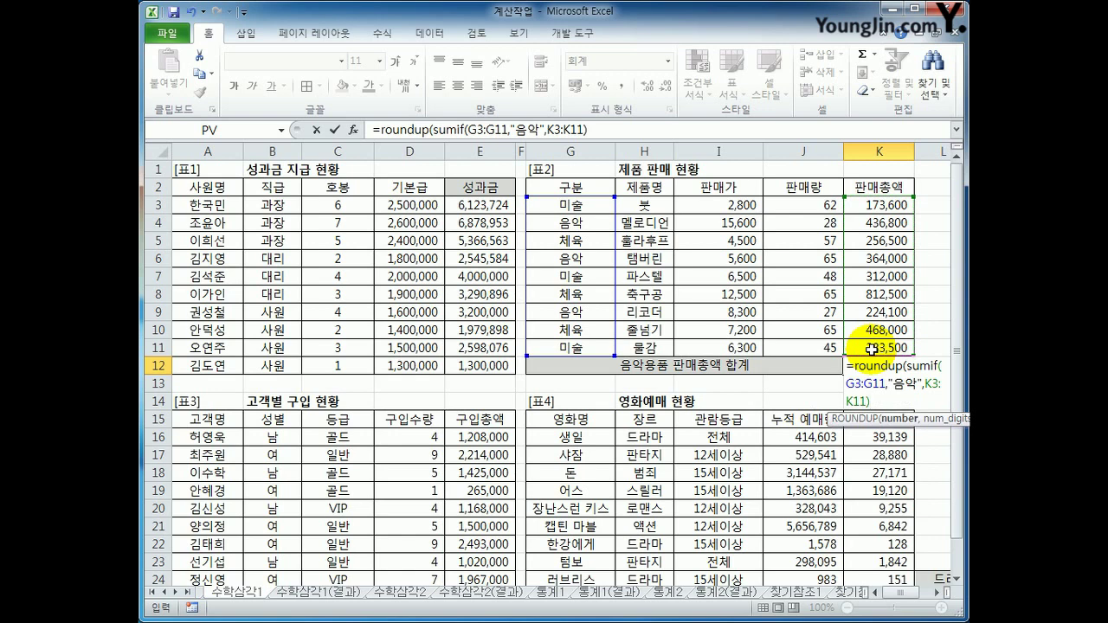
Step: Set ROUNDUP's digits argument to -3, enter the completed K12 formula, and reselect the cell
text(,)
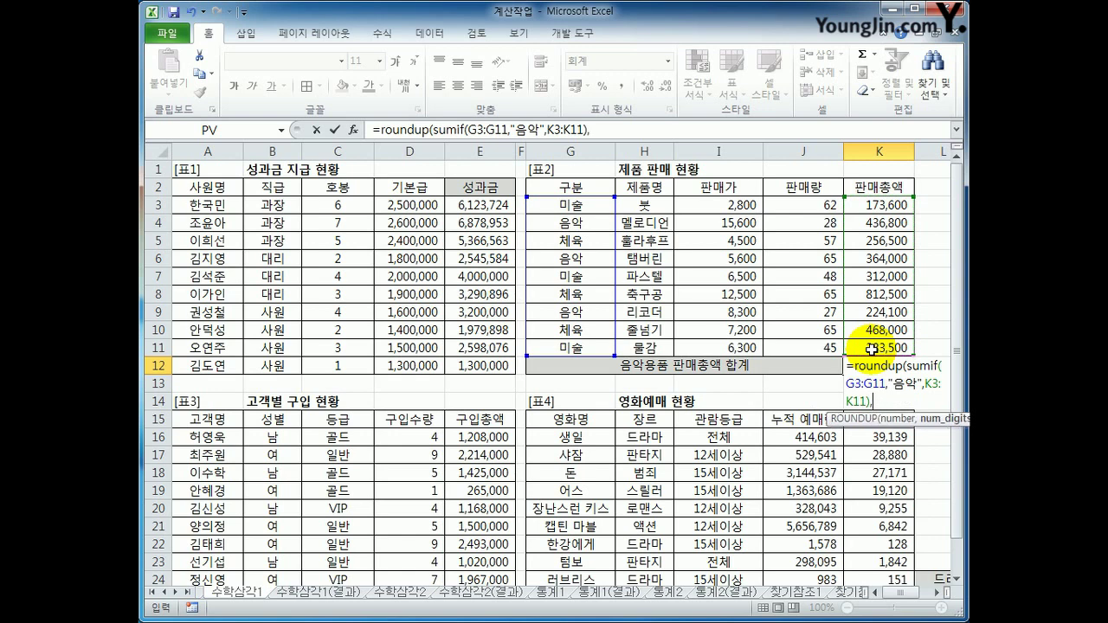
text(-3))
key(Return)
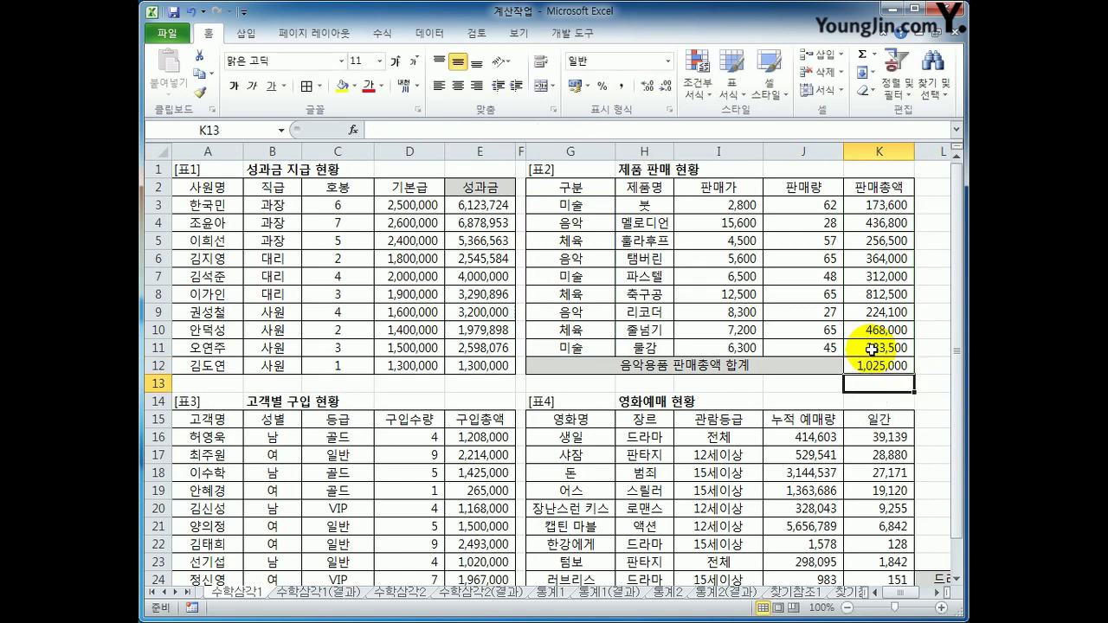
click(876, 367)
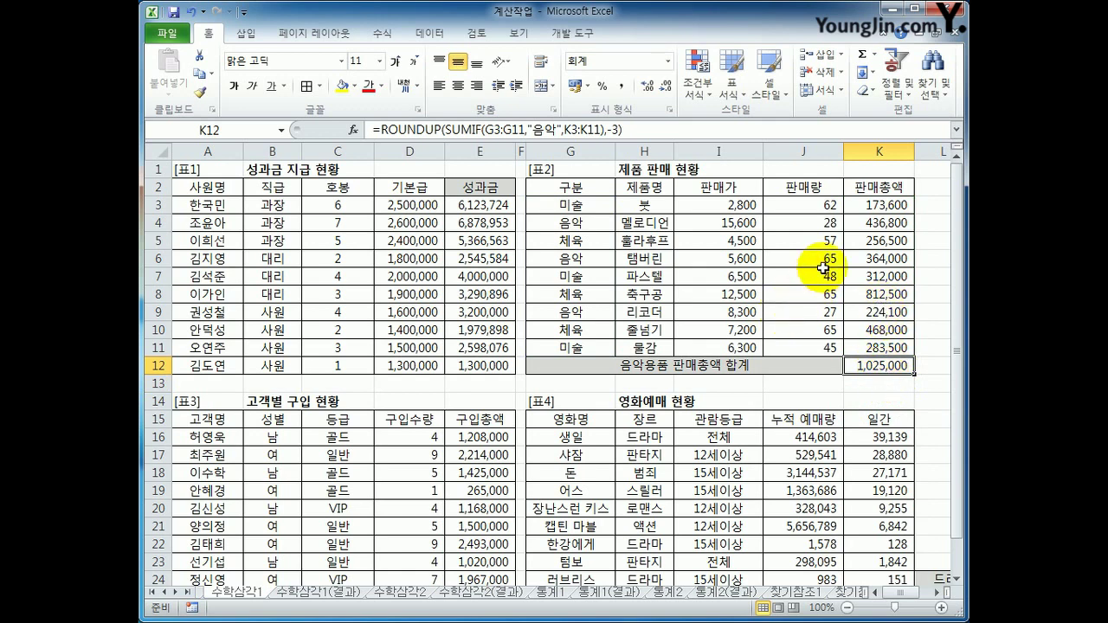
Step: Check the sum of the music items' sales in K4, K6 and K9 against the rounded total in K12
click(889, 223)
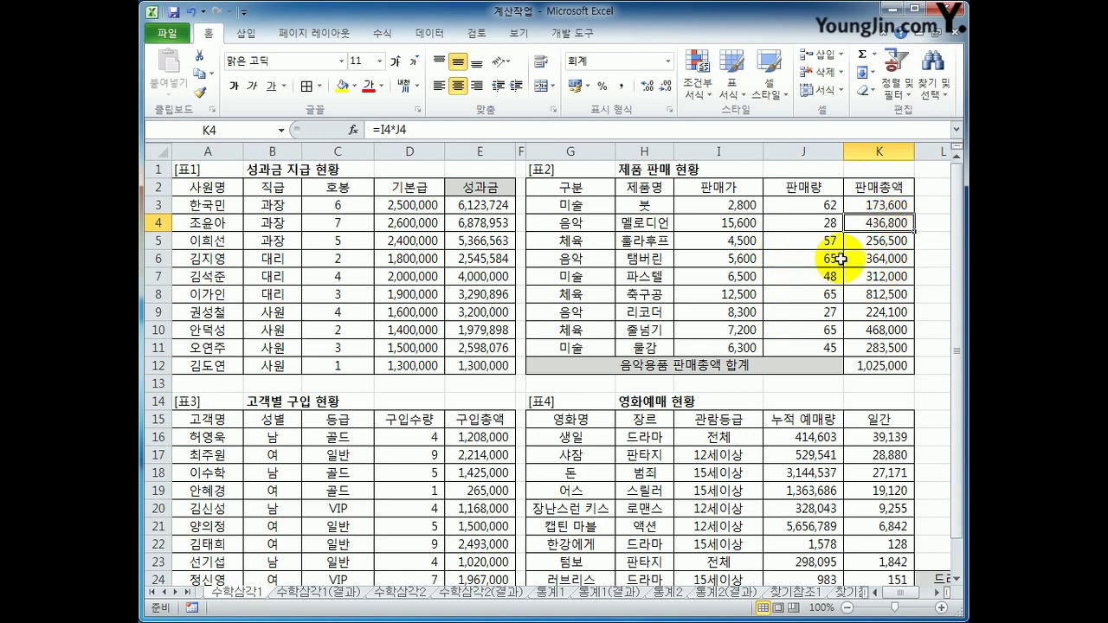
ctrl+click(865, 258)
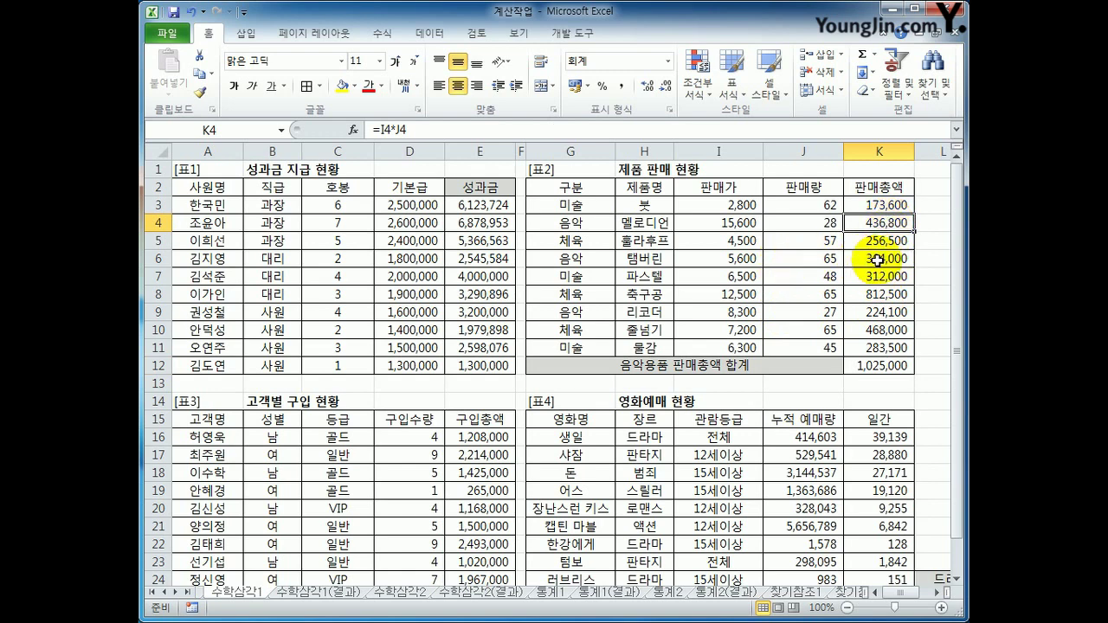
ctrl+click(874, 311)
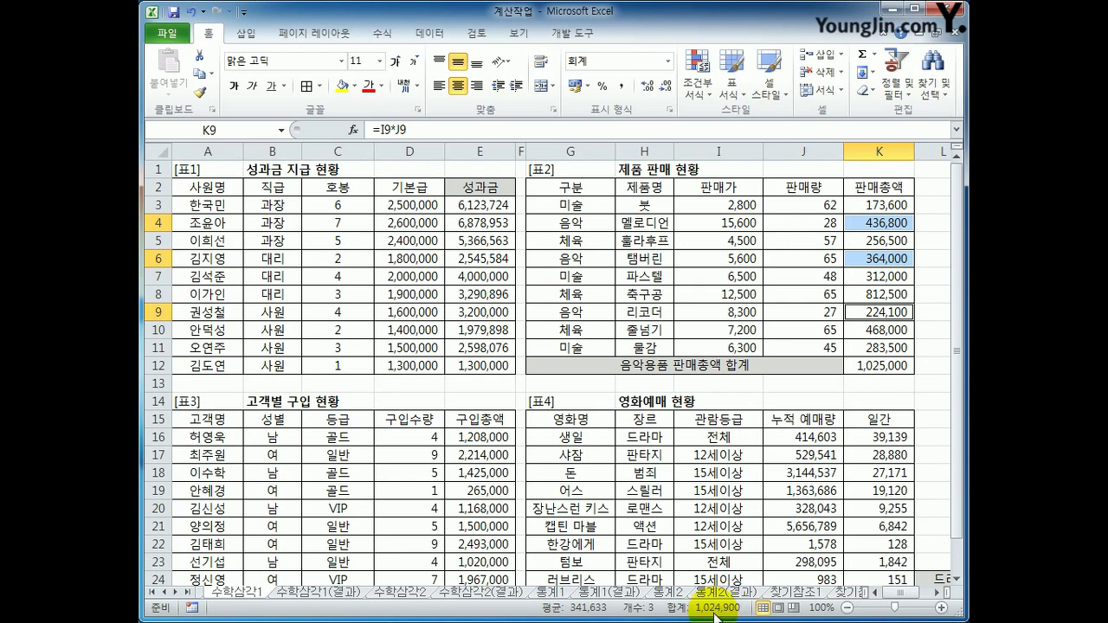
click(869, 366)
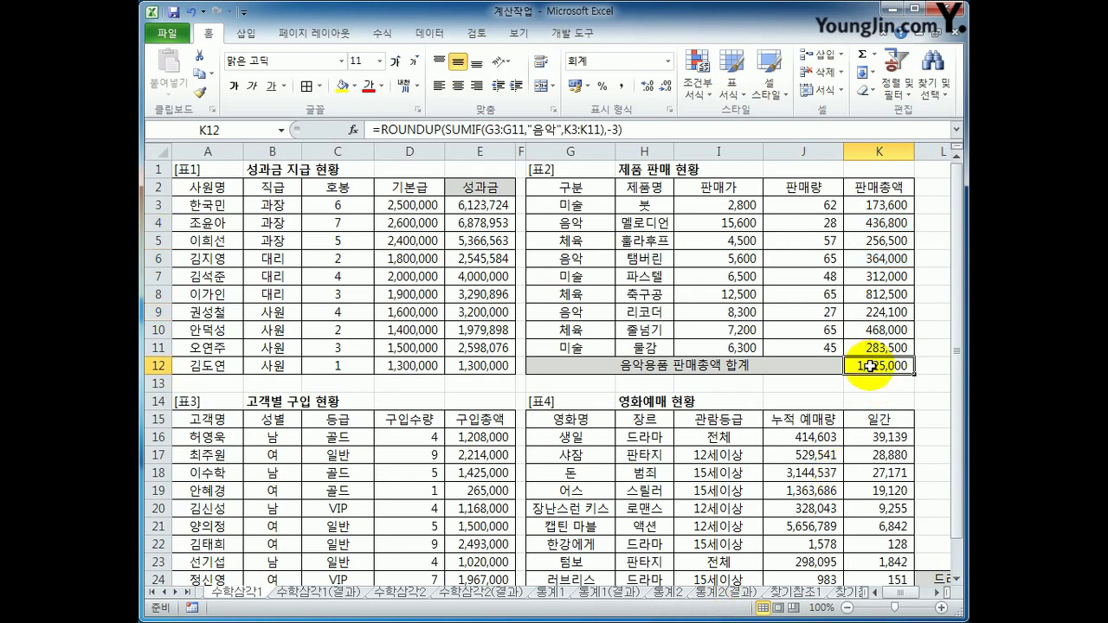
Step: Enter =MODE(D16:D24) in the empty cell D28 to find the most frequent 구입수량 of 표3
scroll(616, 445, down, 3)
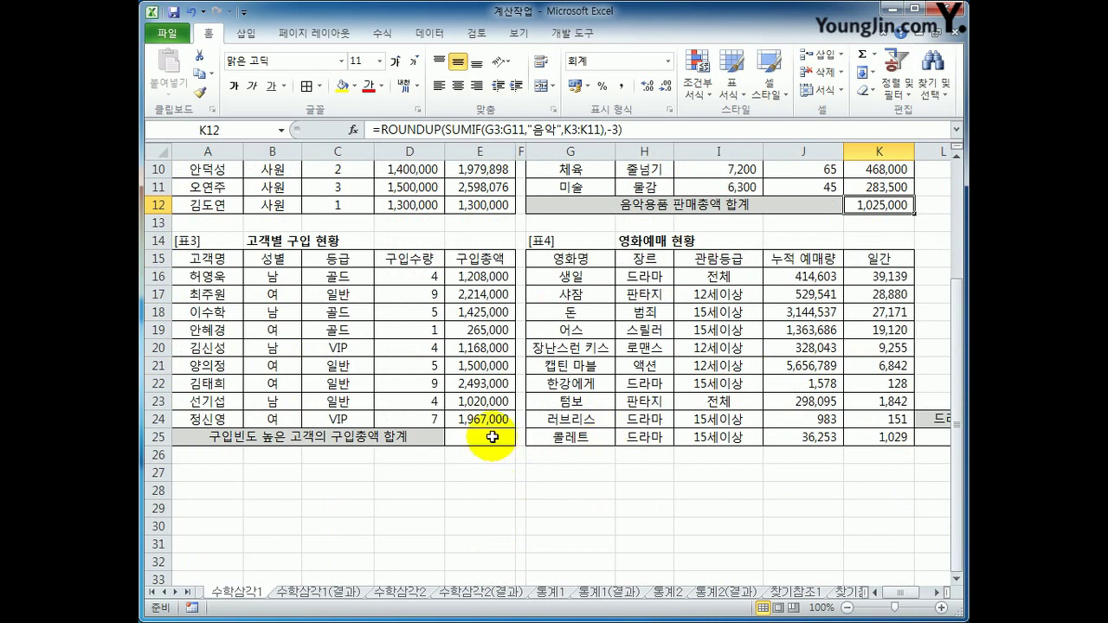
click(492, 437)
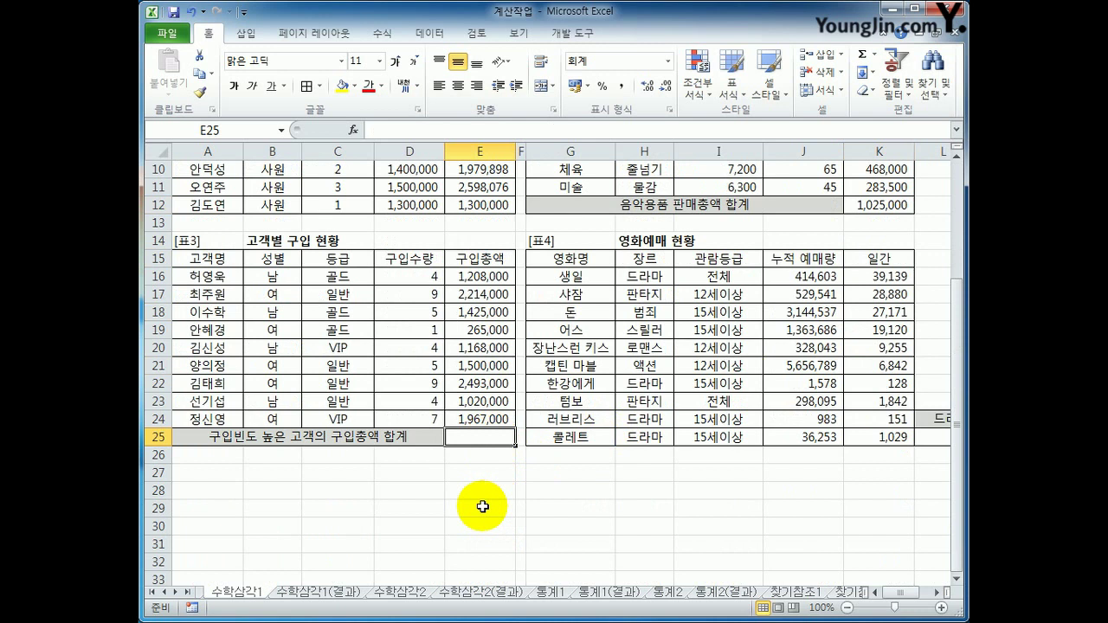
drag(413, 276, 420, 419)
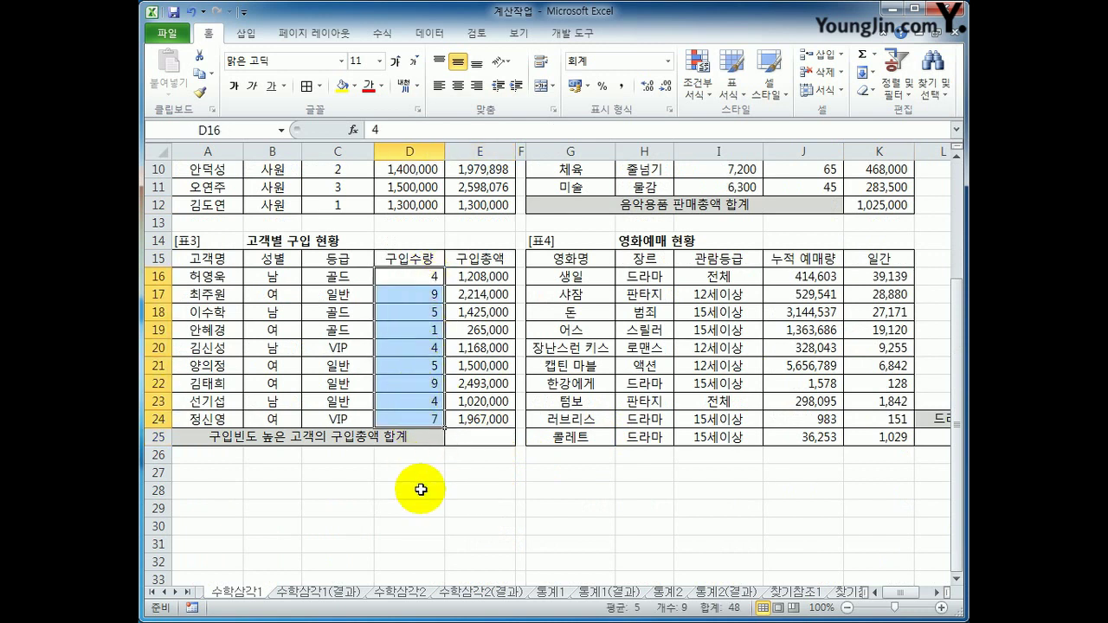
click(438, 496)
text(=ㅡㅐ)
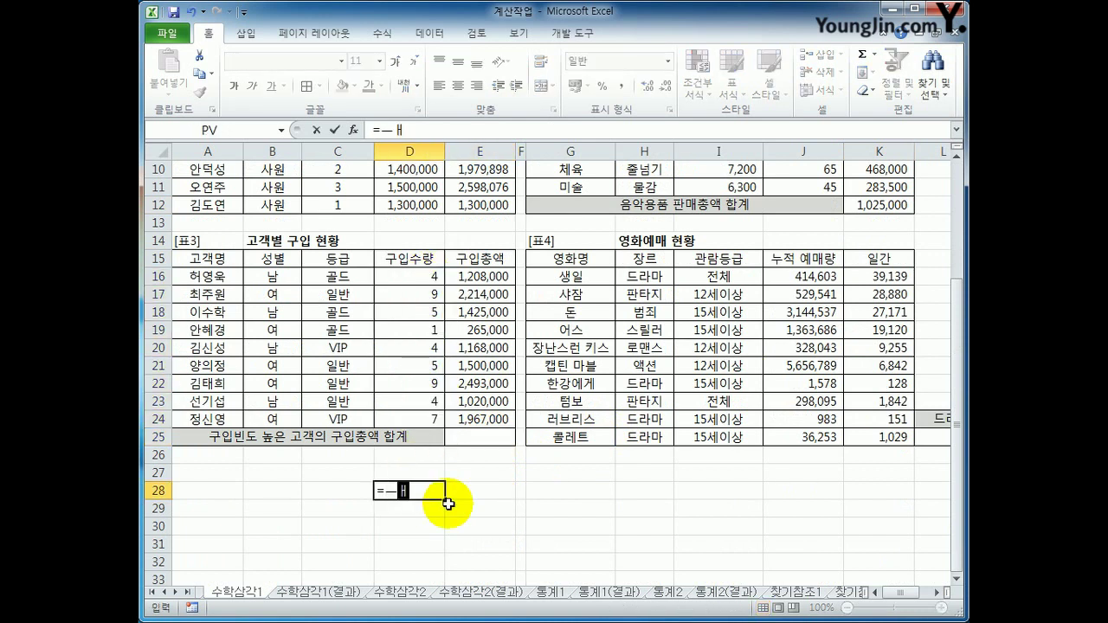
key(BackSpace)
key(BackSpace)
text(mode()
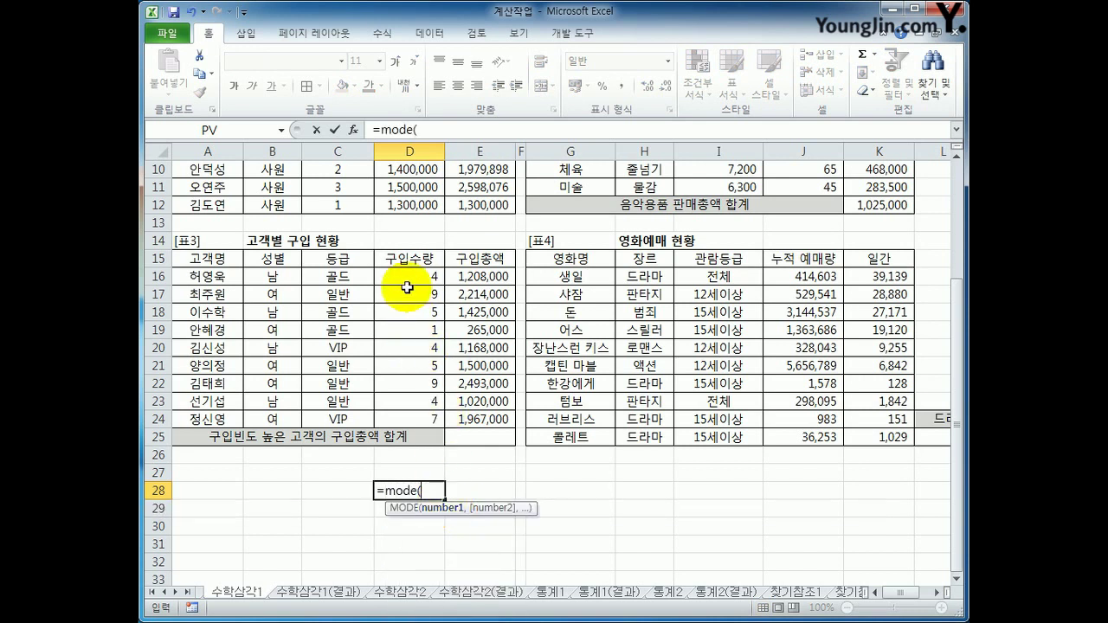
drag(411, 276, 427, 415)
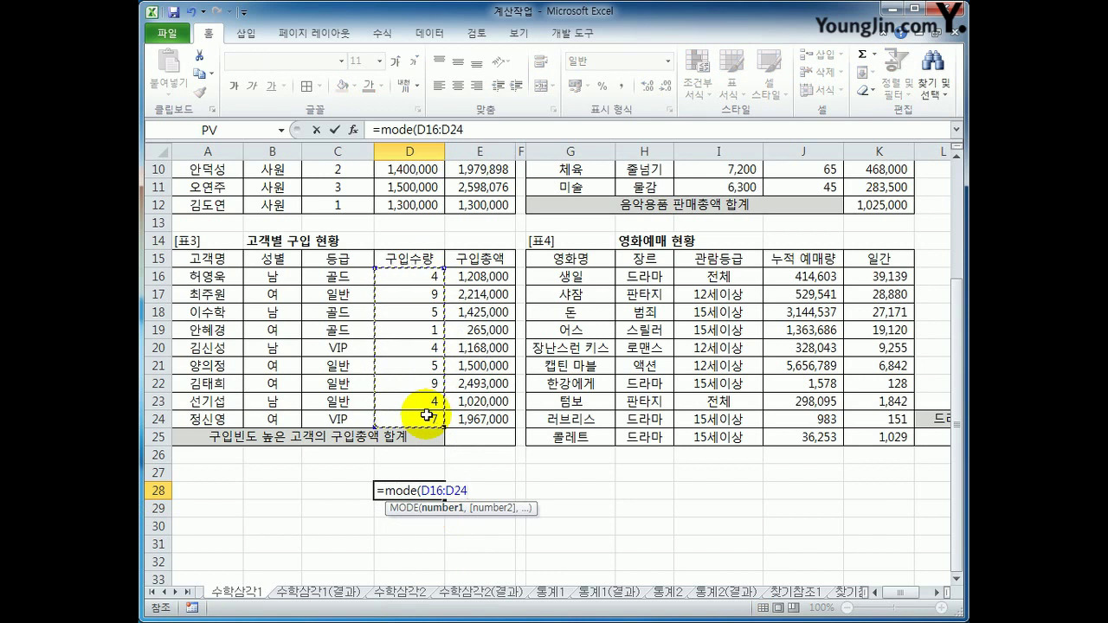
text())
key(Return)
key(Up)
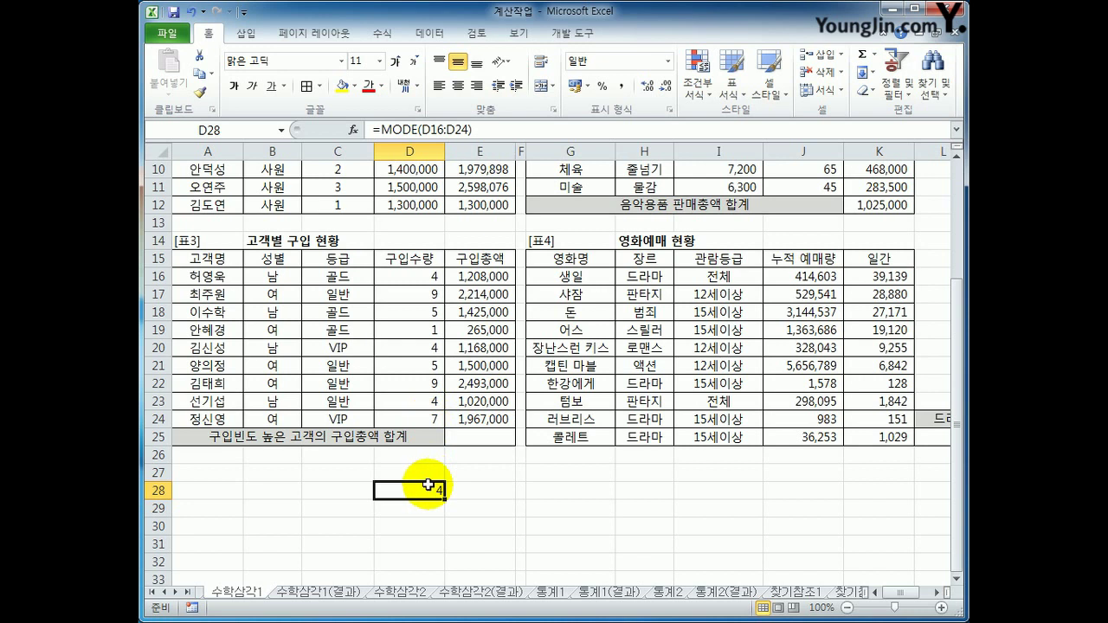
Step: Check the sum of the 구입총액 values in E16, E20 and E23 by selecting them together
click(490, 278)
ctrl+click(479, 347)
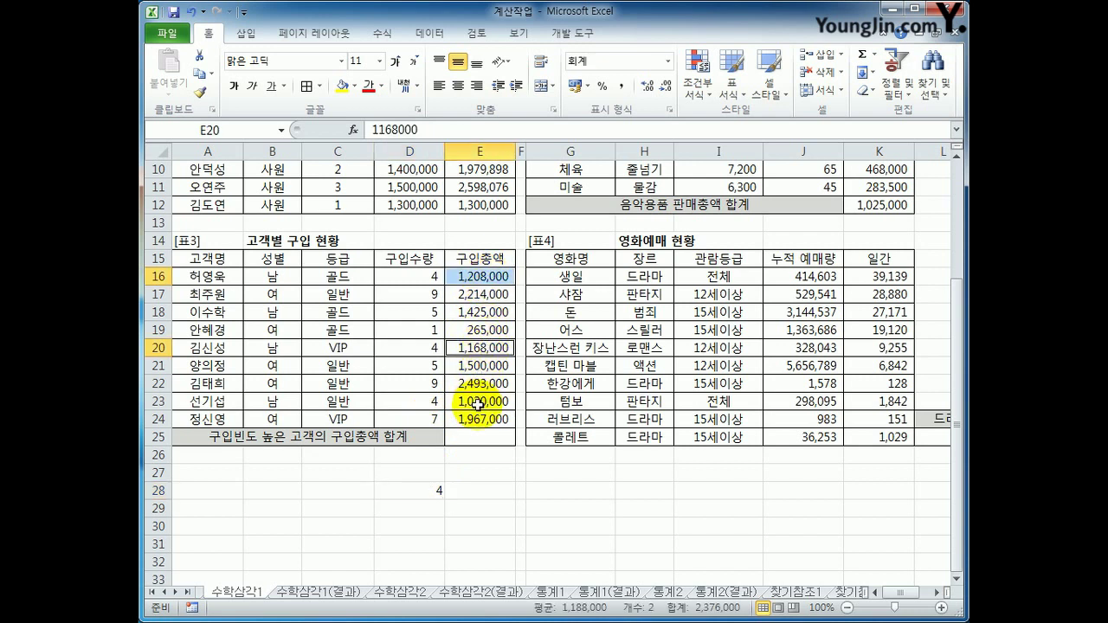
ctrl+click(478, 403)
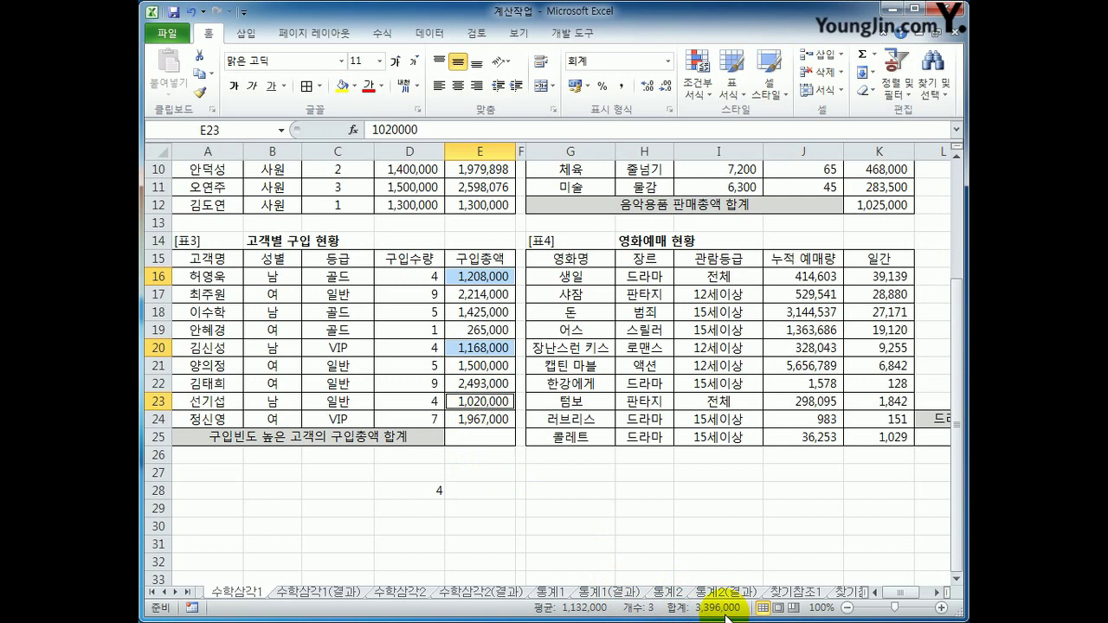
Step: Start a SUMIF formula in E25, the 구입총액 합계 cell of 표3, with D16:D24 as its range
click(478, 437)
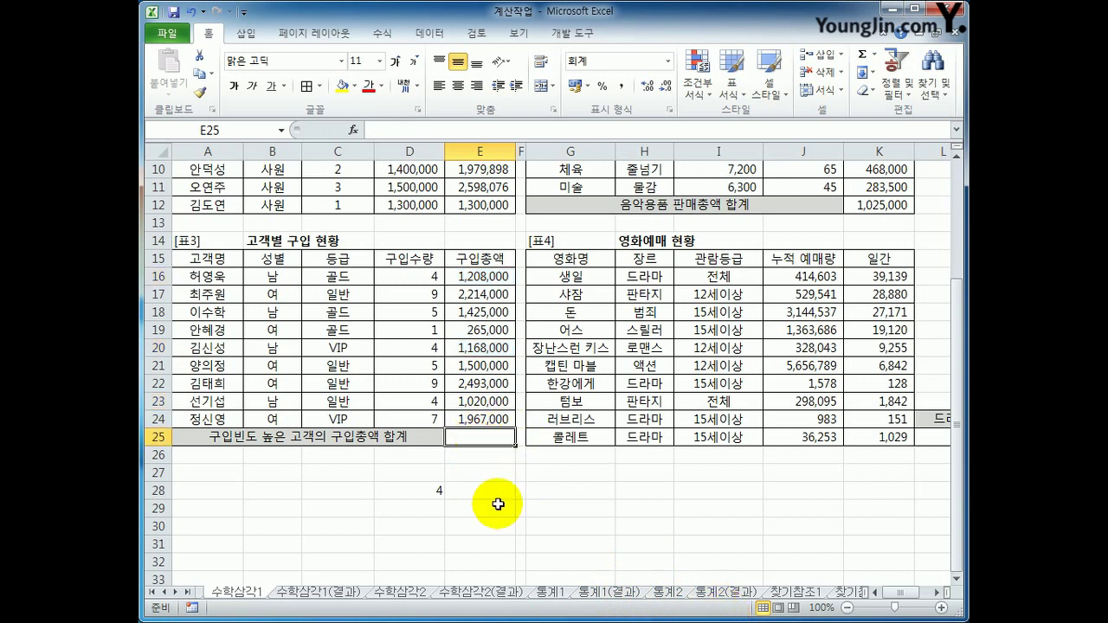
text(=)
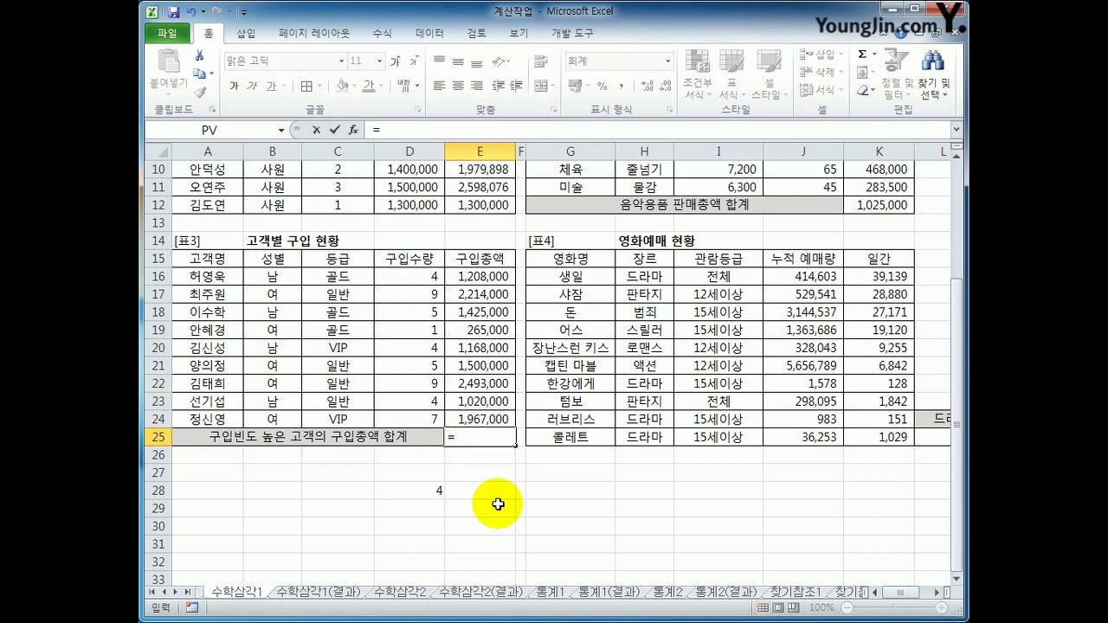
text(sumif()
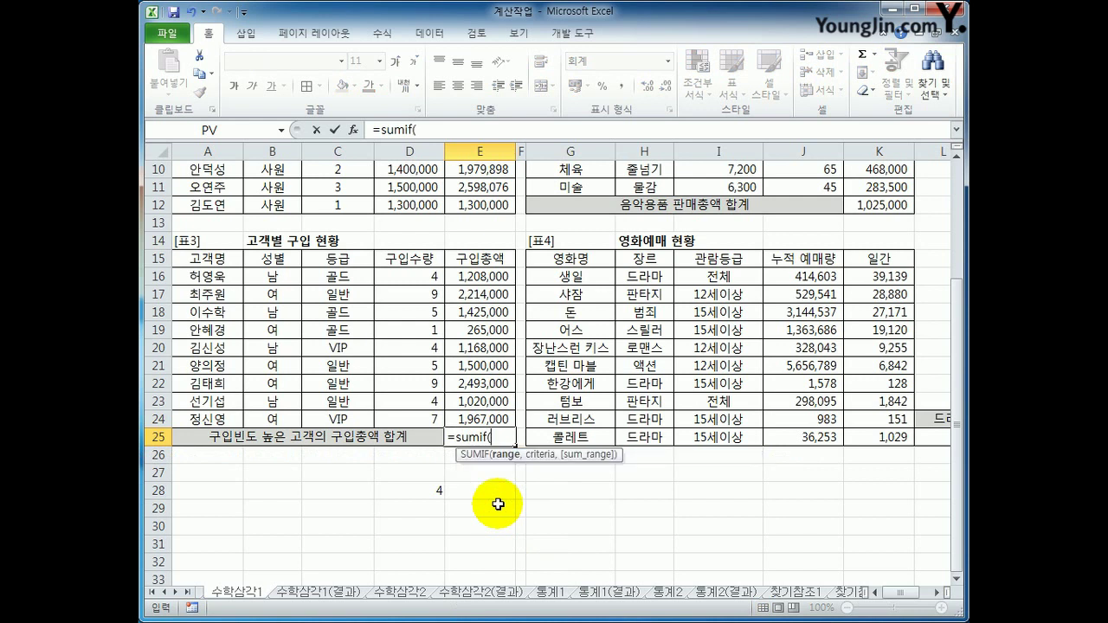
drag(415, 277, 423, 417)
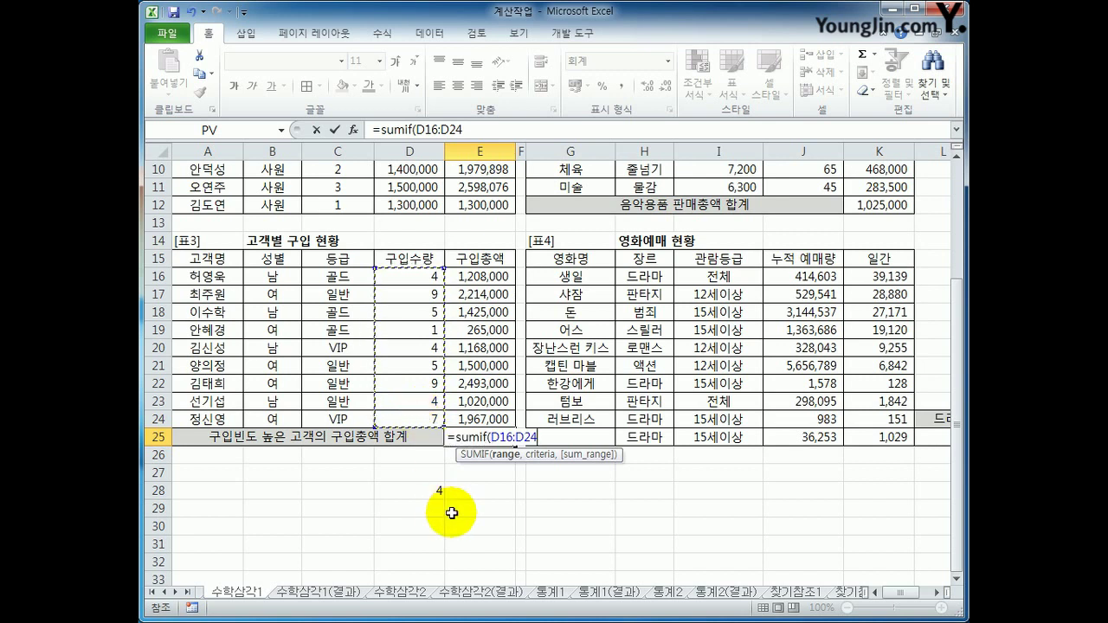
text(,)
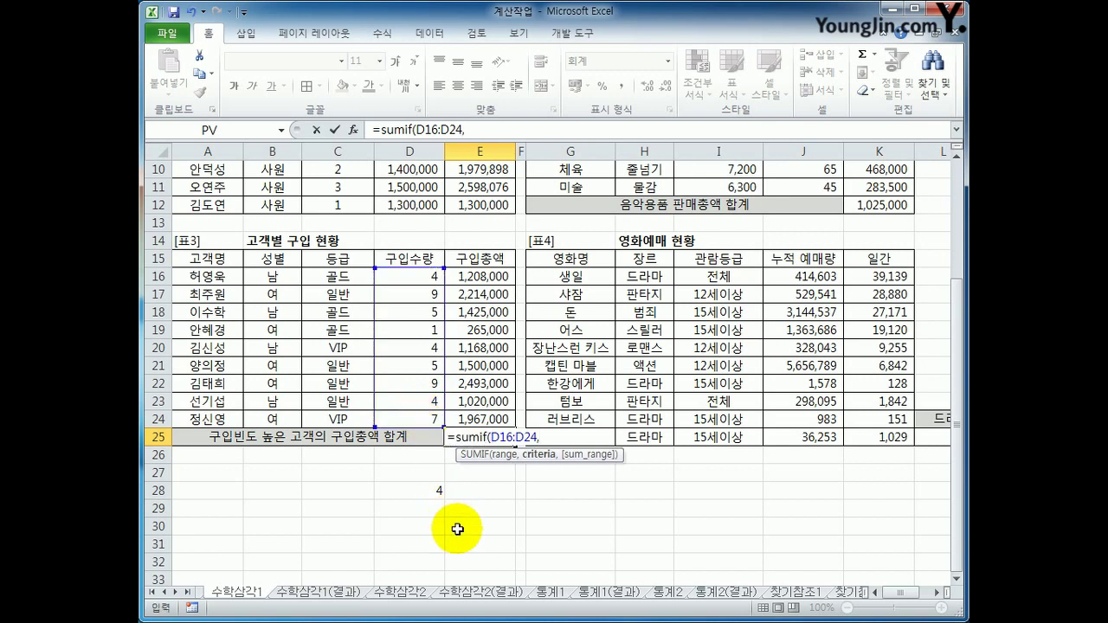
Step: Complete the E25 SUMIF with MODE(D16:D24) as the criteria and E16:E24 as the sum range, and enter it
text(mode()
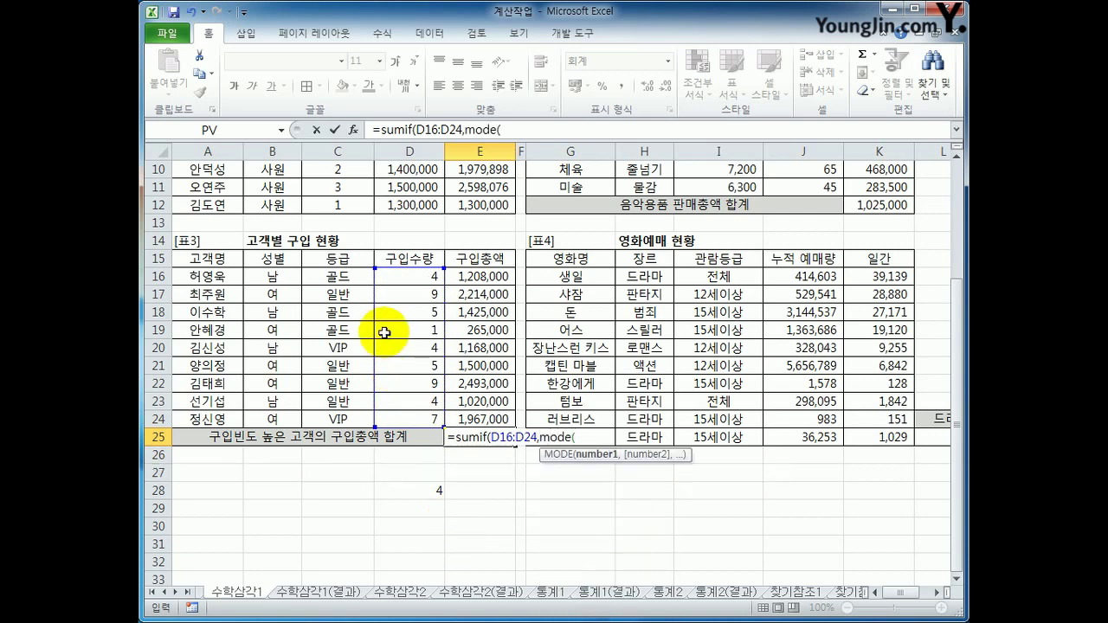
drag(406, 277, 426, 417)
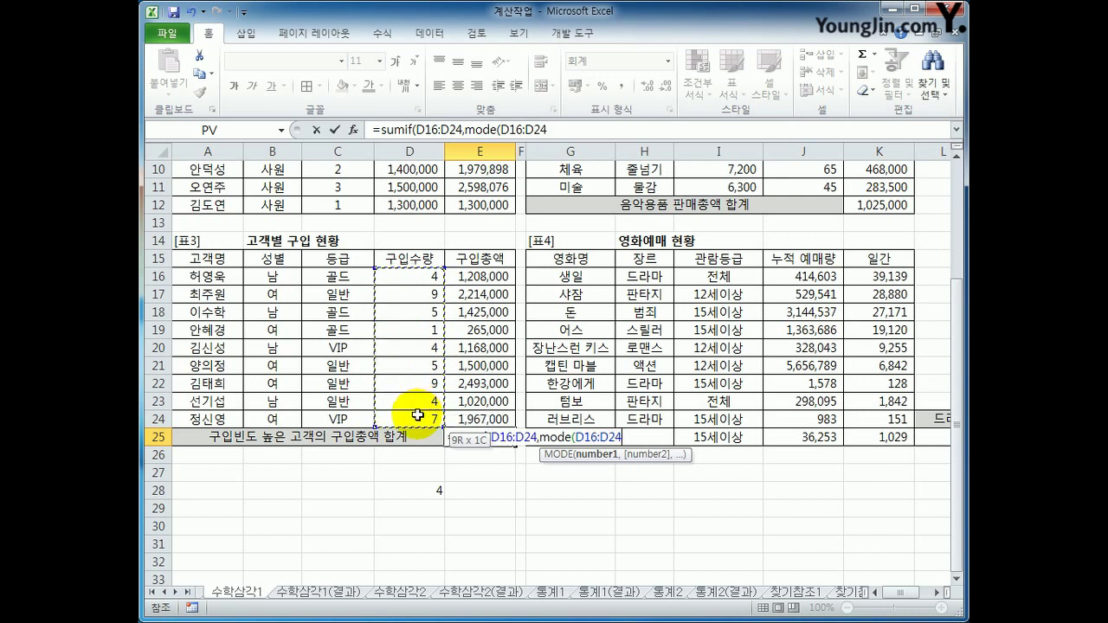
text(),)
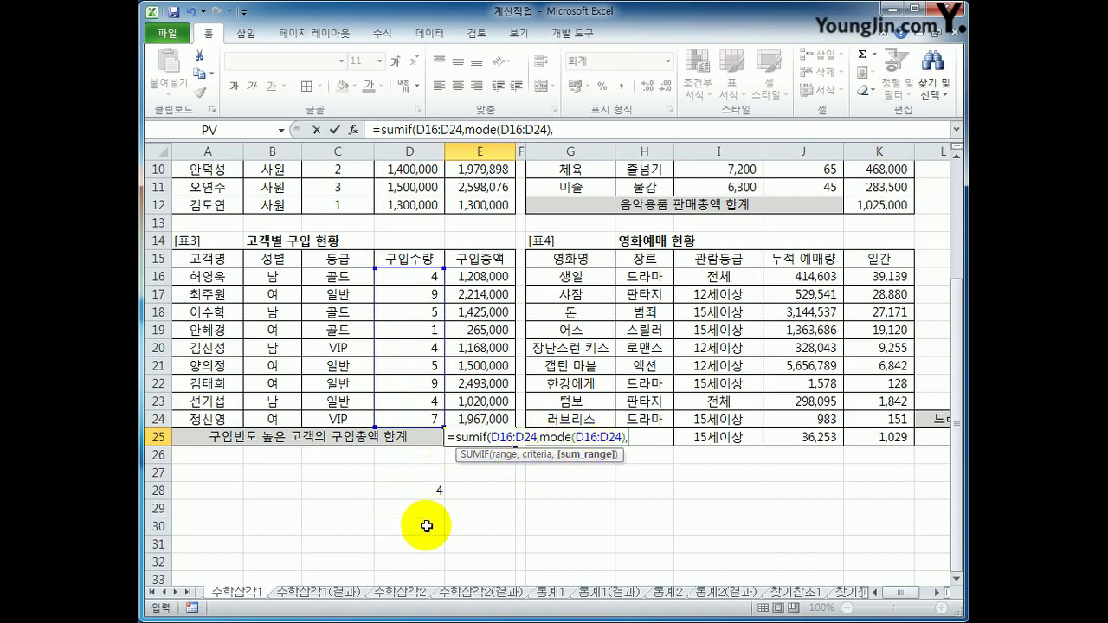
drag(479, 271, 485, 411)
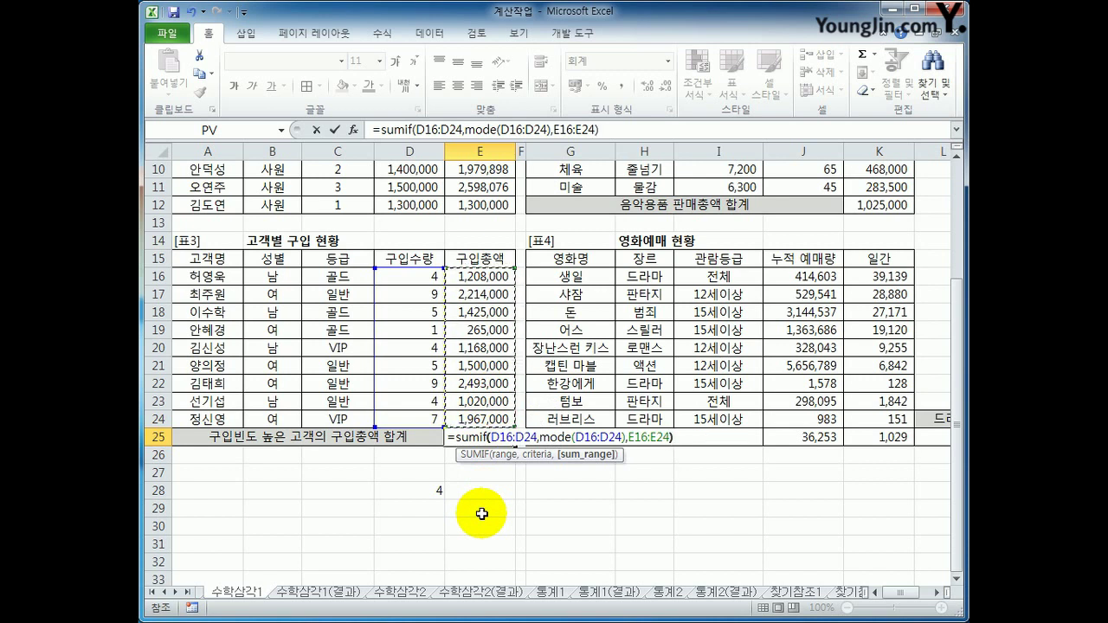
text())
key(ctrl+Return)
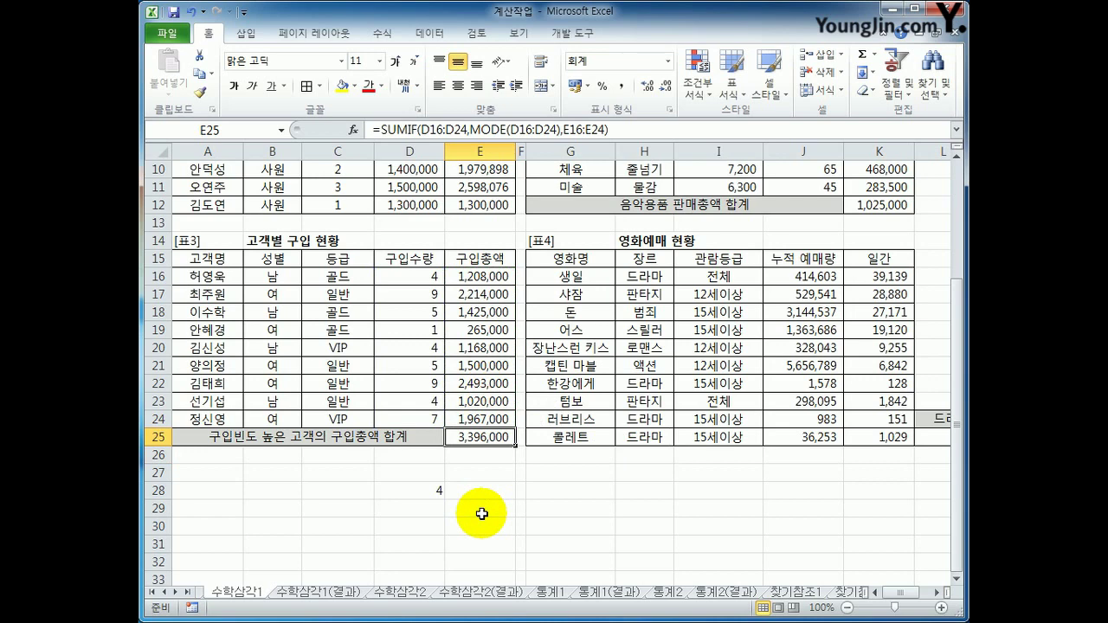
Step: Examine the 드라마-15세이상 일간 합계 cell and the 장르, 관람등급 and 일간 data of 표4
click(941, 593)
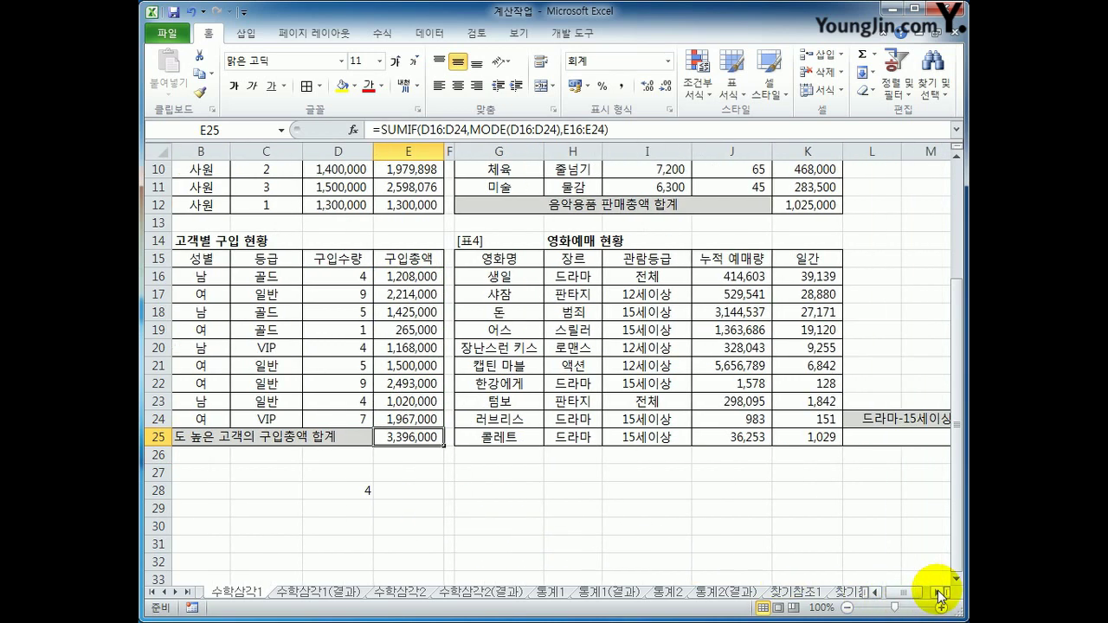
click(942, 594)
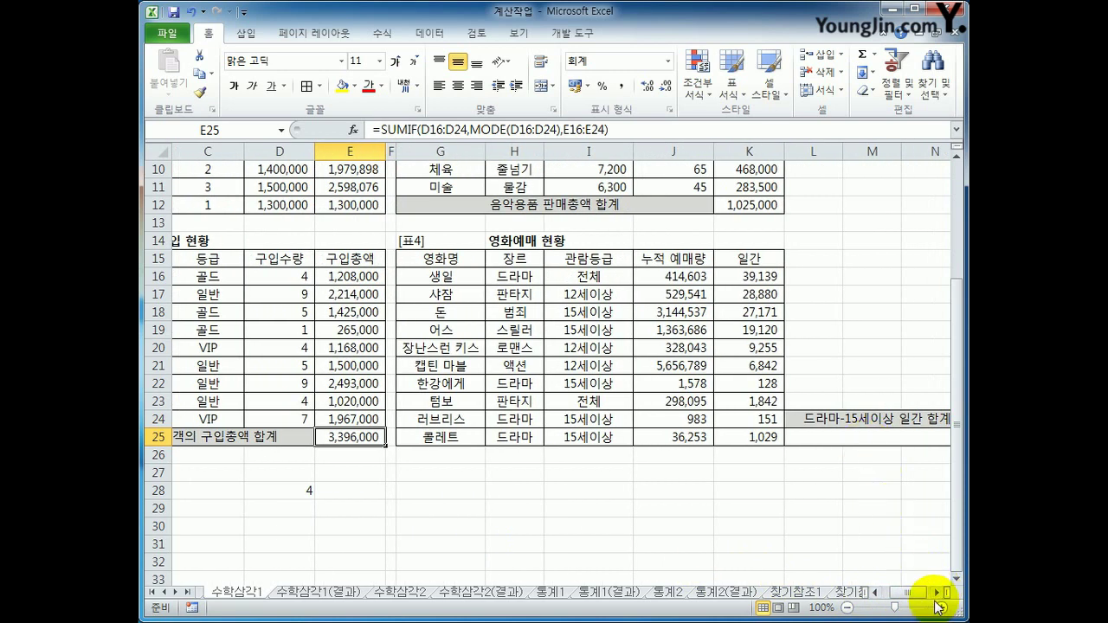
click(938, 594)
click(829, 438)
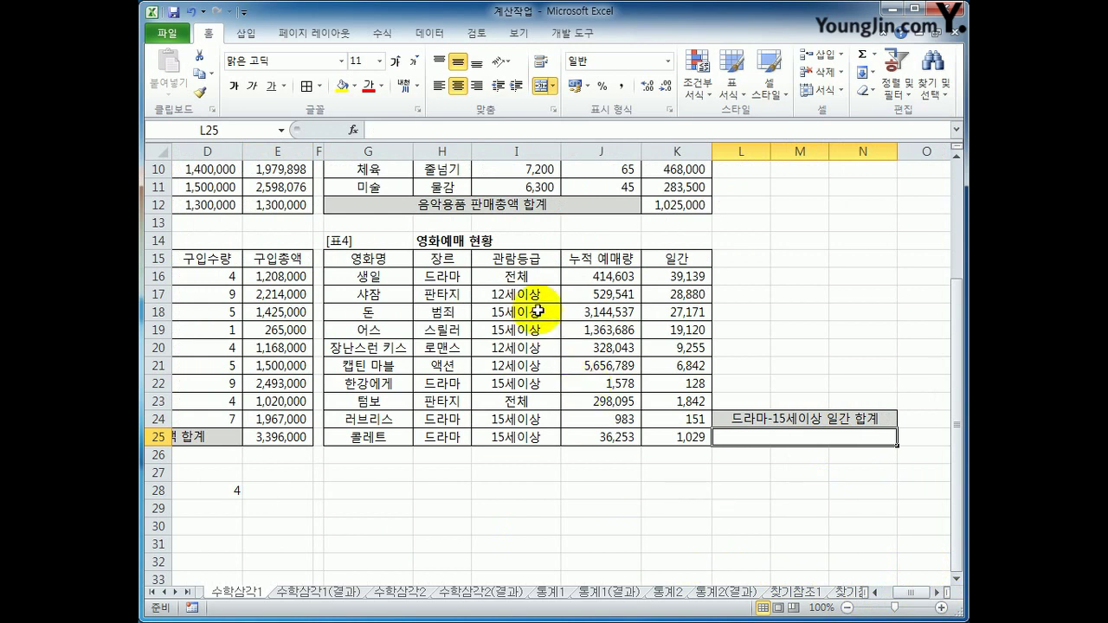
drag(441, 276, 450, 447)
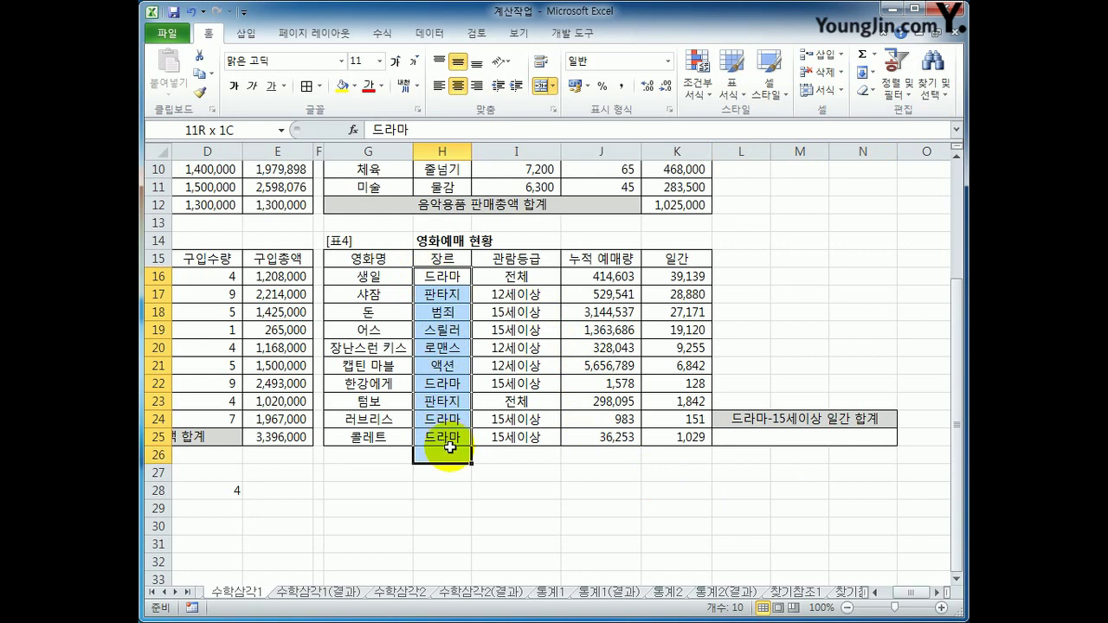
drag(517, 276, 544, 432)
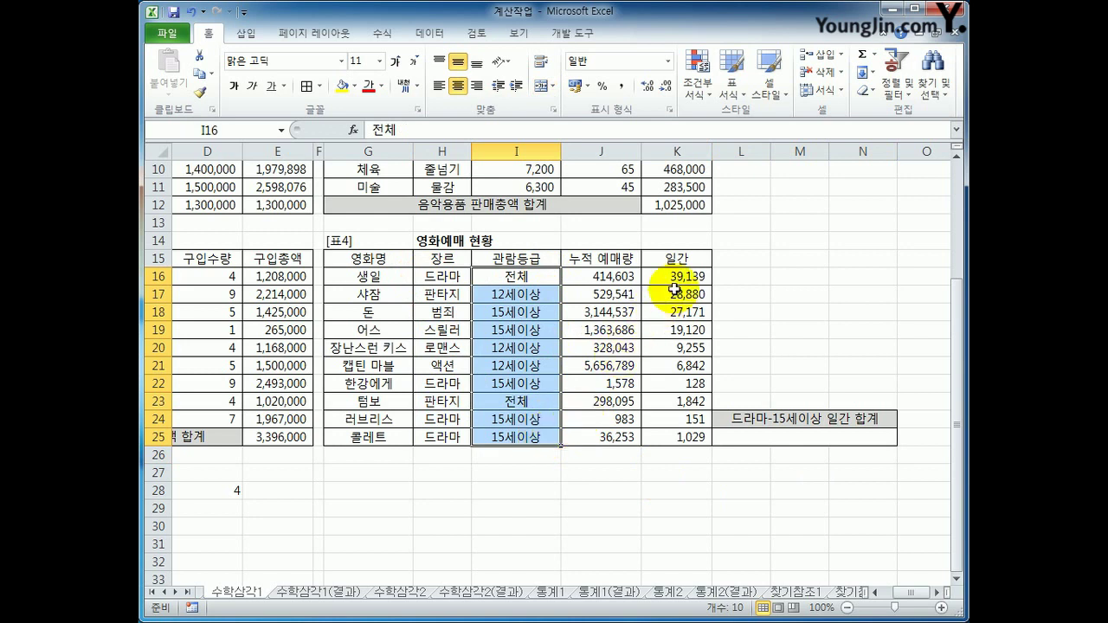
drag(676, 276, 682, 436)
Step: Start a SUMIFS formula in L25, below the 드라마-15세이상 일간 합계 heading, with K16:K25 as the sum range
click(761, 433)
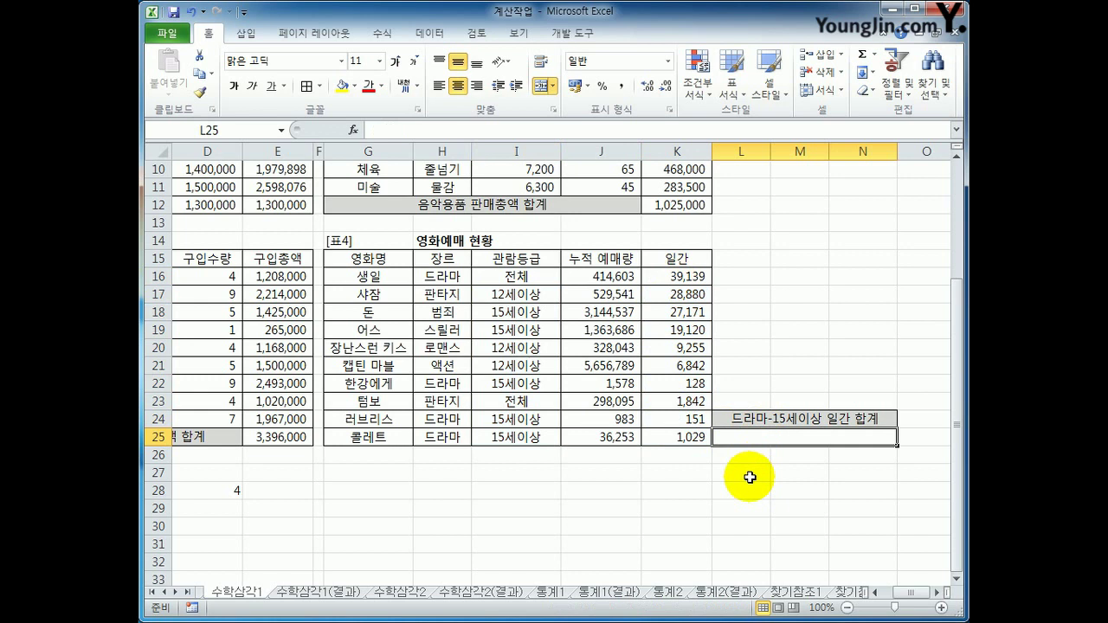
text(=)
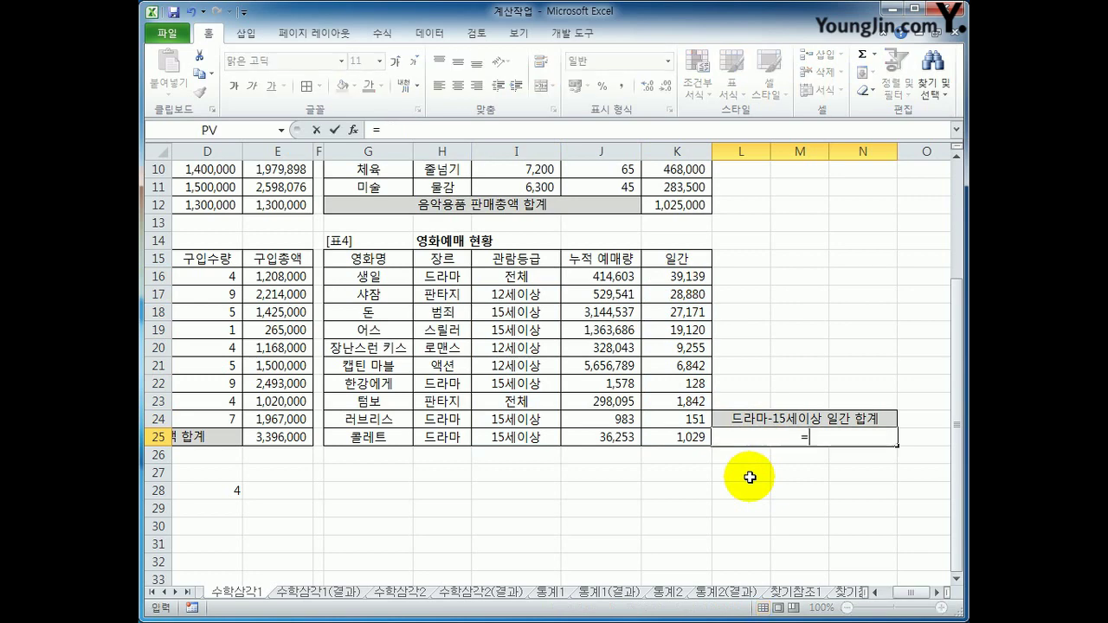
text(sumif)
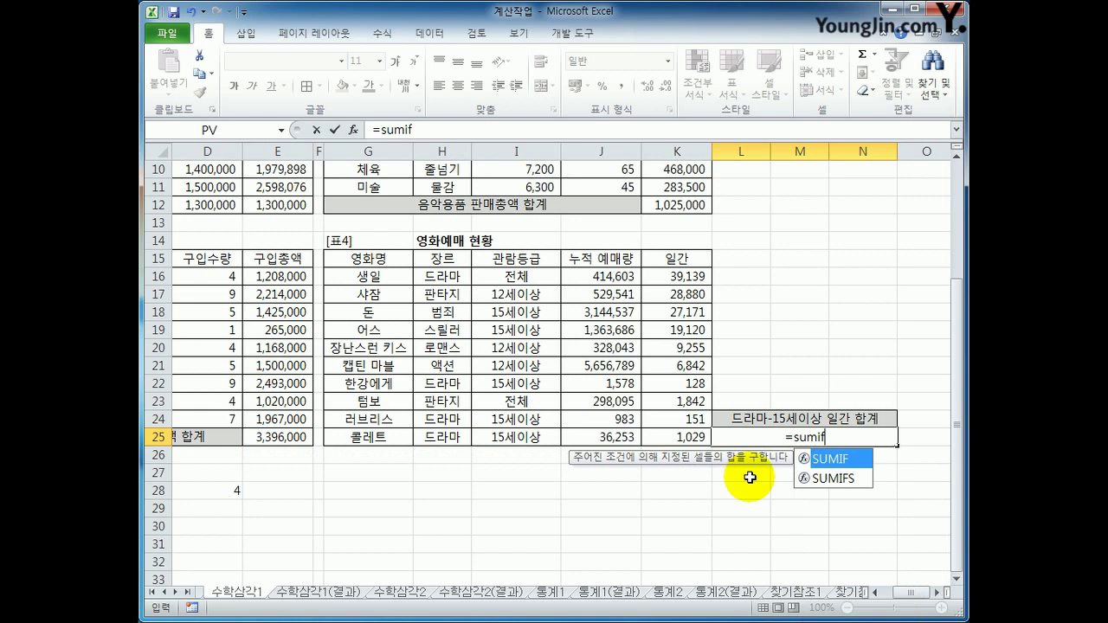
text(s)
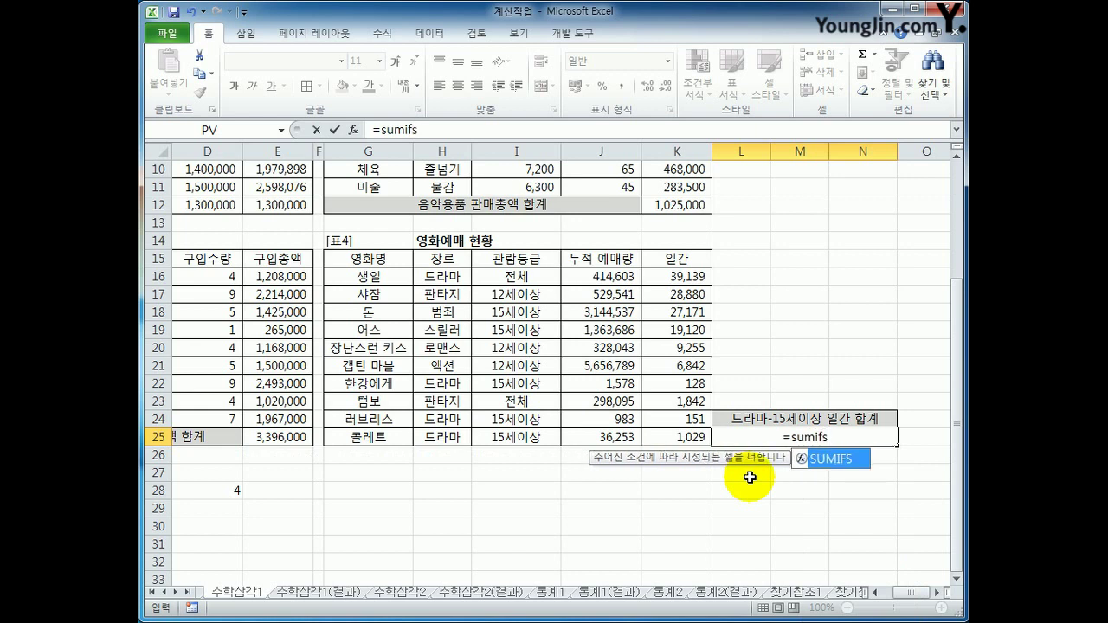
text(()
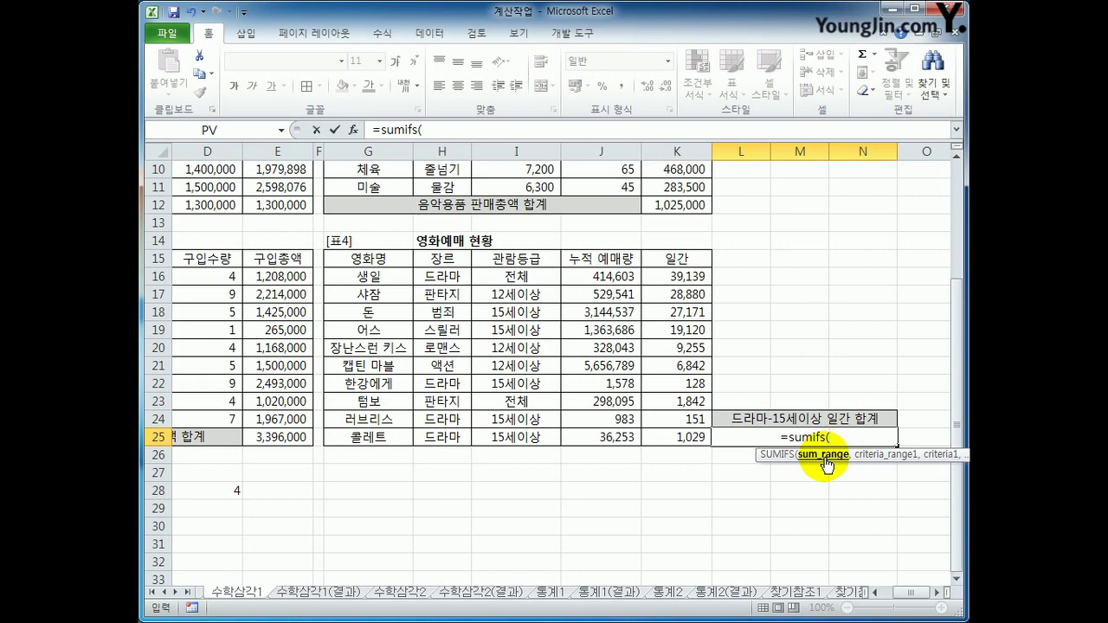
drag(684, 276, 679, 433)
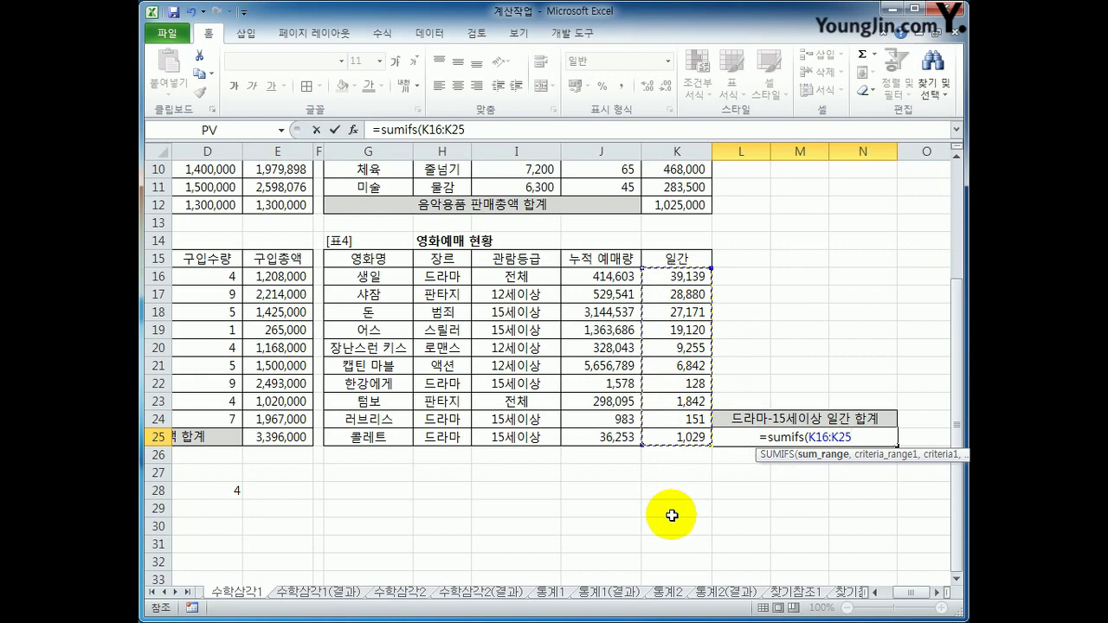
text(,)
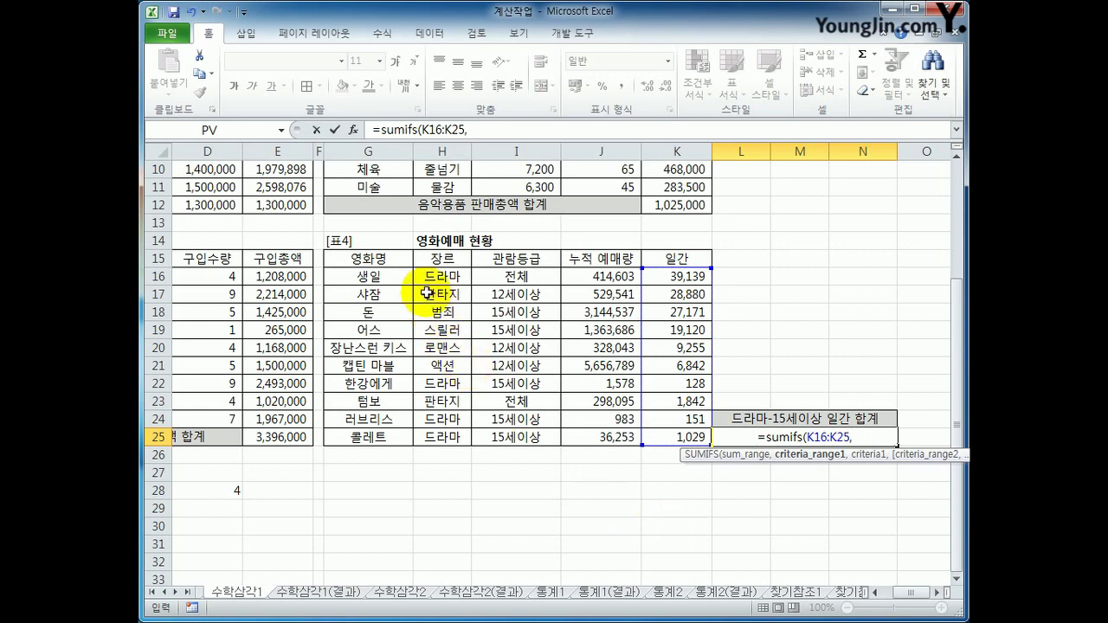
Step: Add H16:H25 with "드라마" as the first criteria pair of the SUMIFS formula in L25
drag(441, 276, 451, 443)
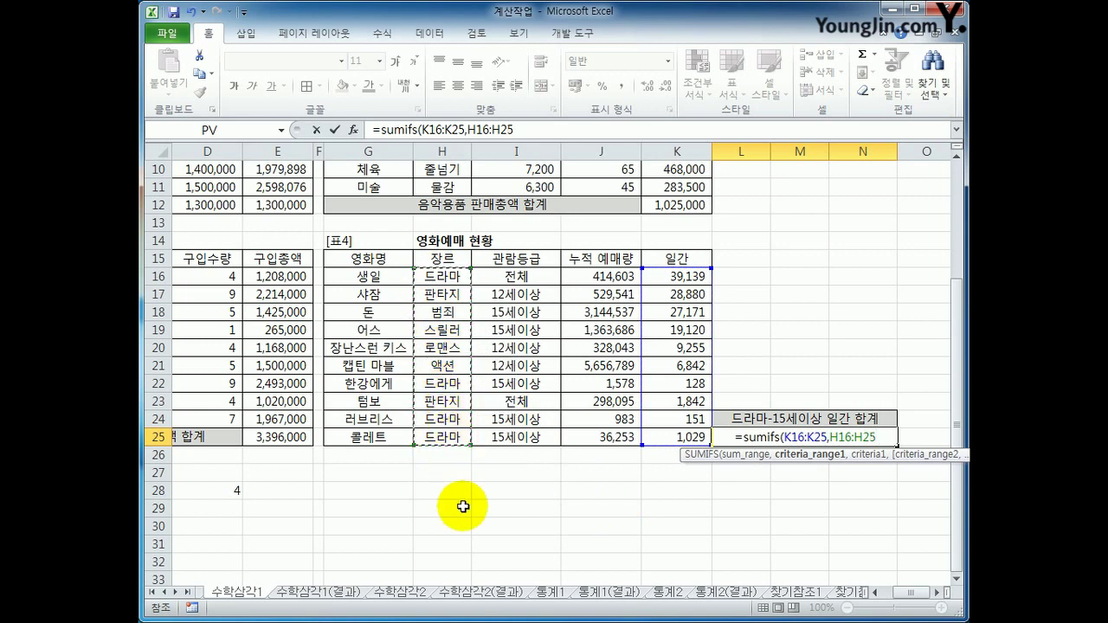
text(,)
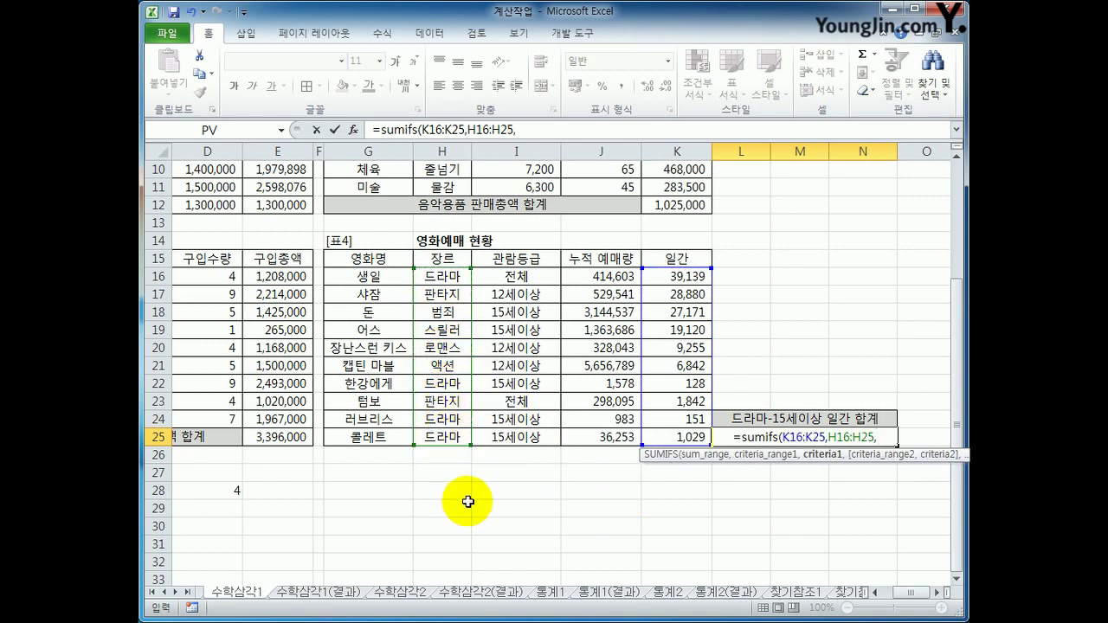
text("em)
key(BackSpace)
key(BackSpace)
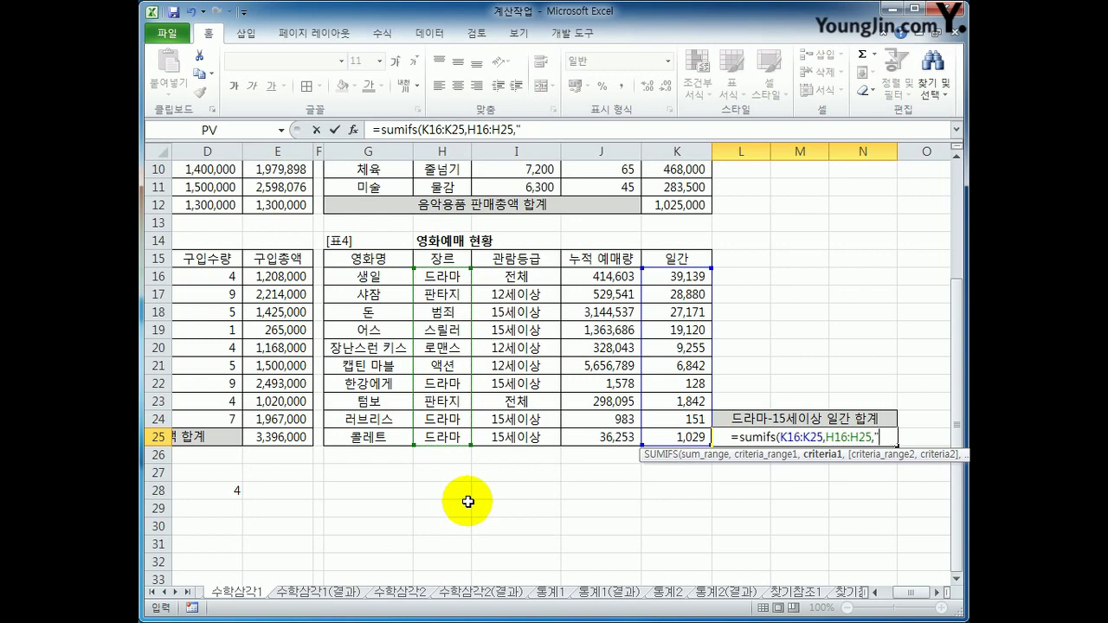
key(Hangul)
text(드람ㅏ",)
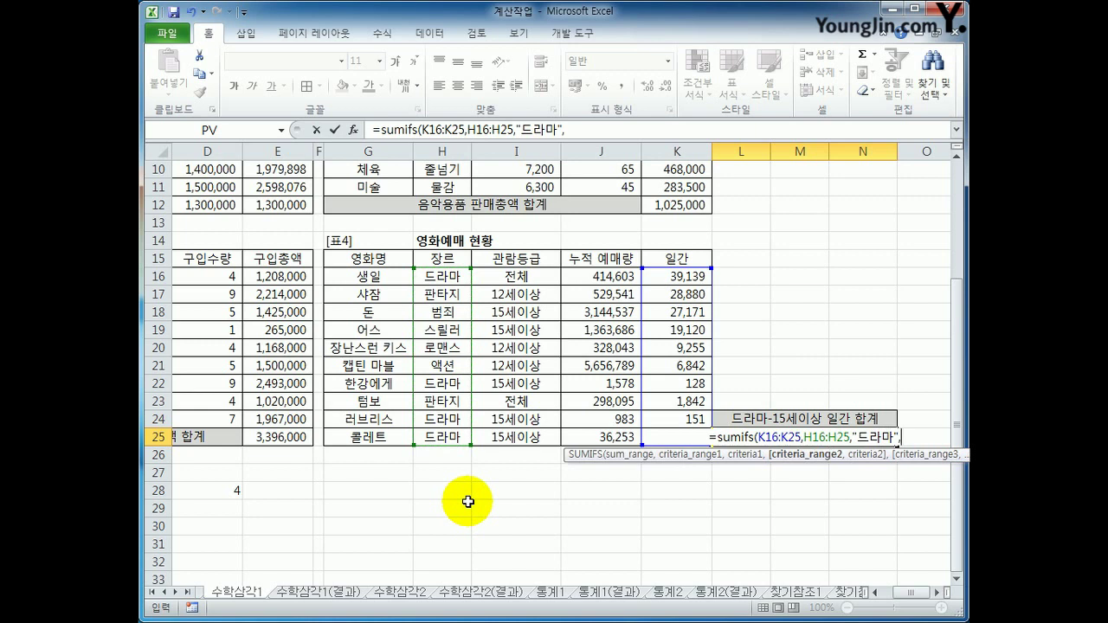
Step: Add I16:I25 with "15세이상" as the second criteria pair and close the SUMIFS function in L25
drag(526, 277, 519, 439)
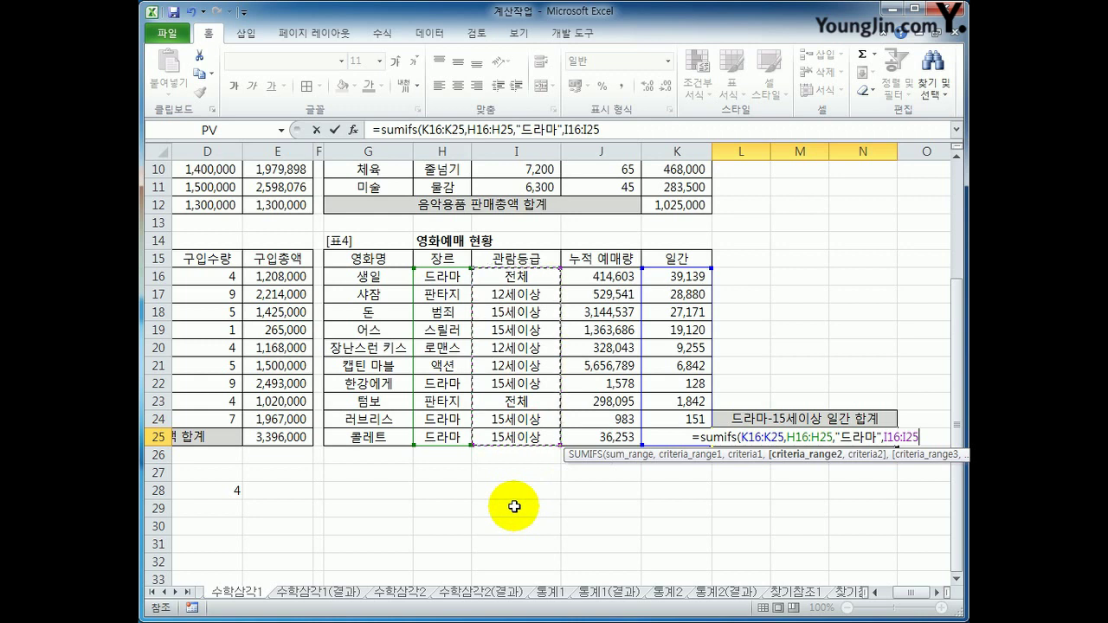
text(,)
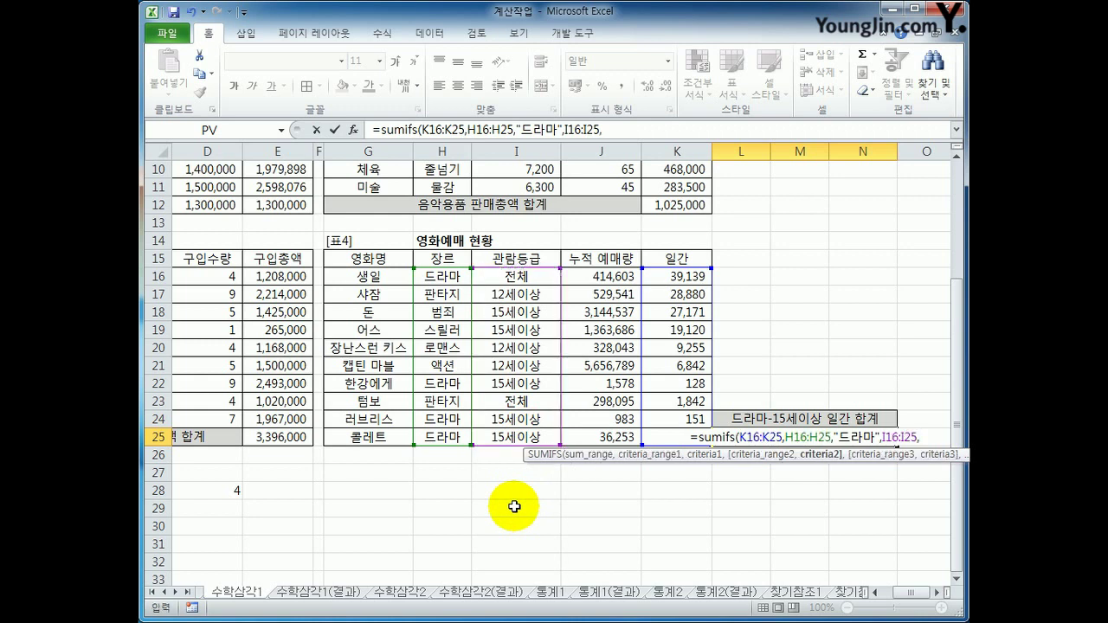
text(")
text(1)
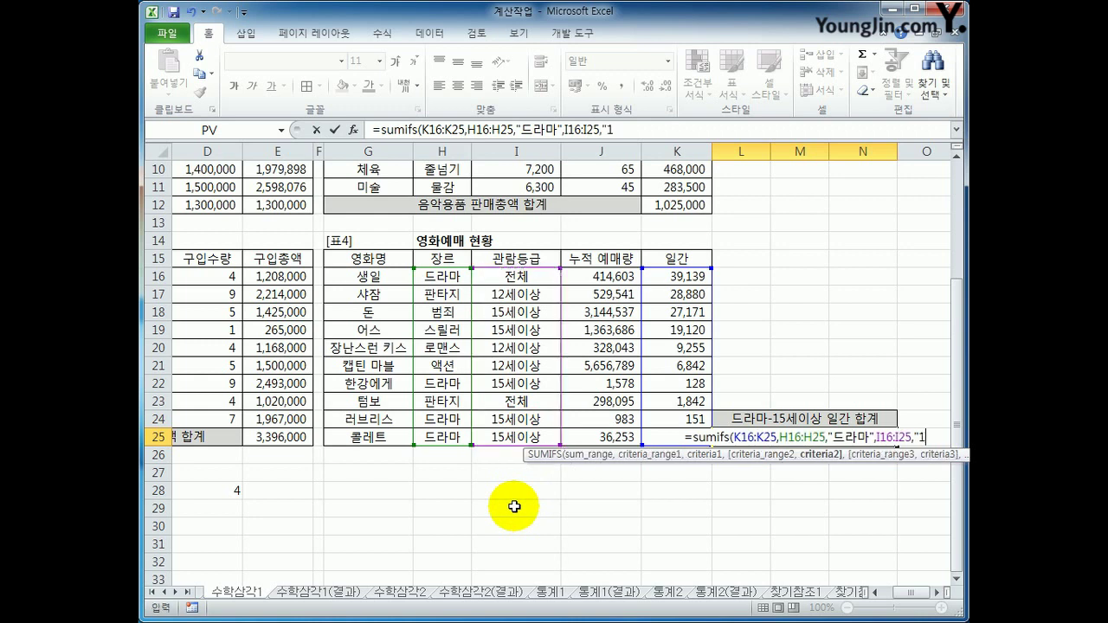
text(5세잇상)
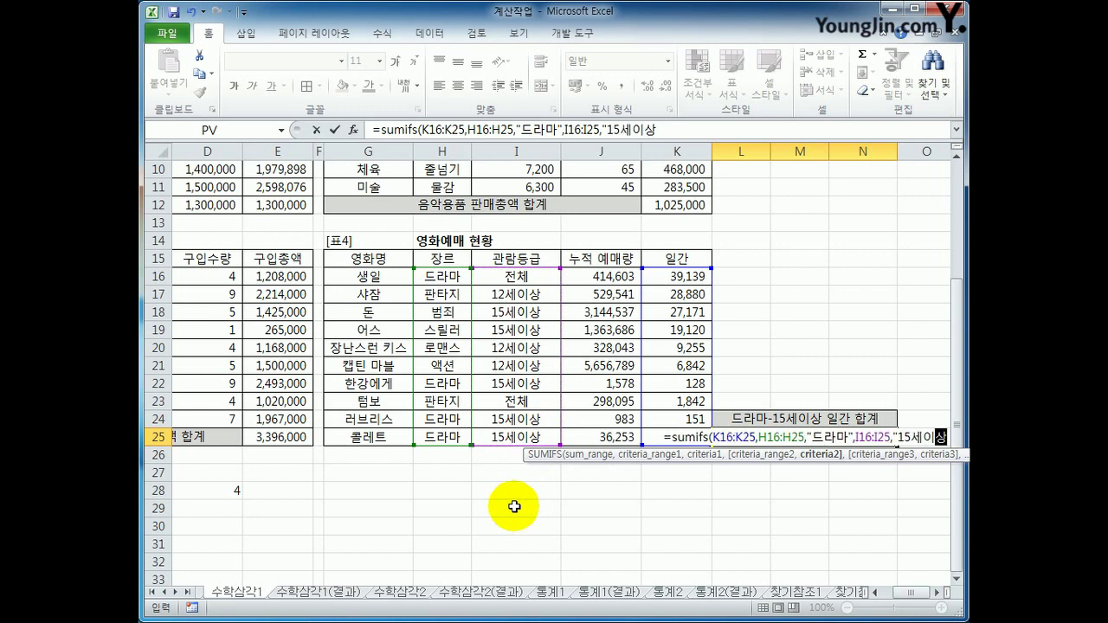
text("))
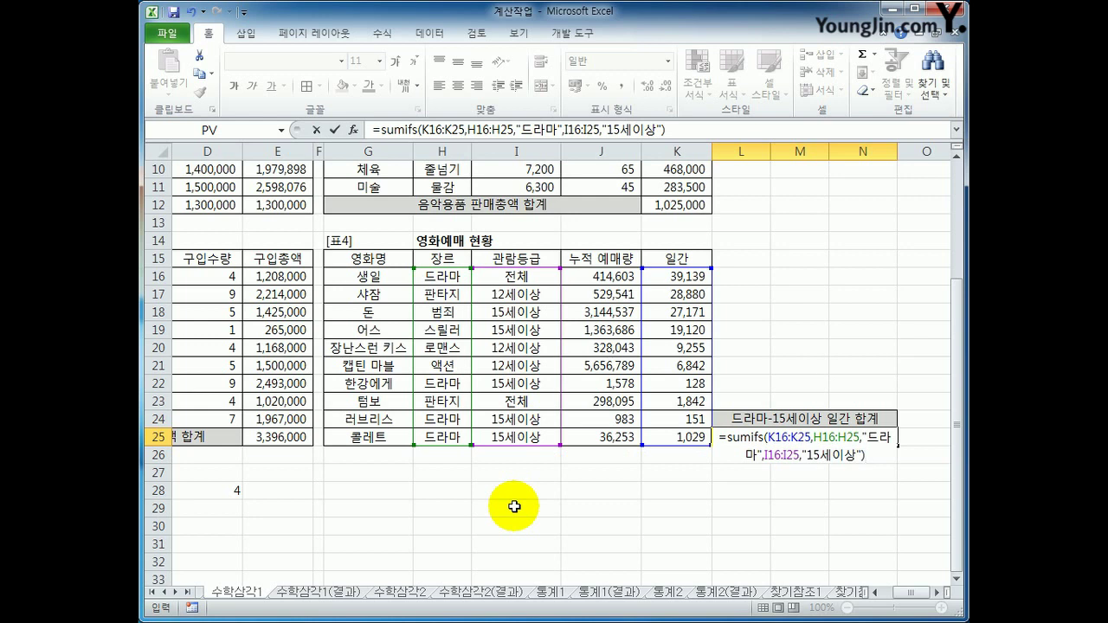
Step: Append &"만원" to the SUMIFS formula in L25 and enter it
text(&)
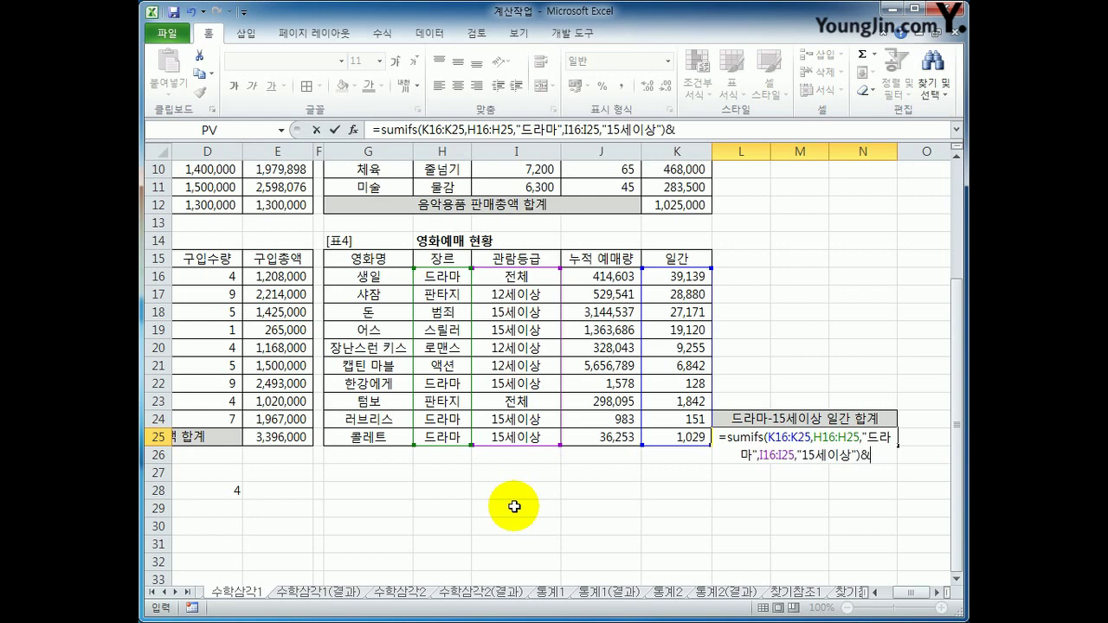
text("만원")
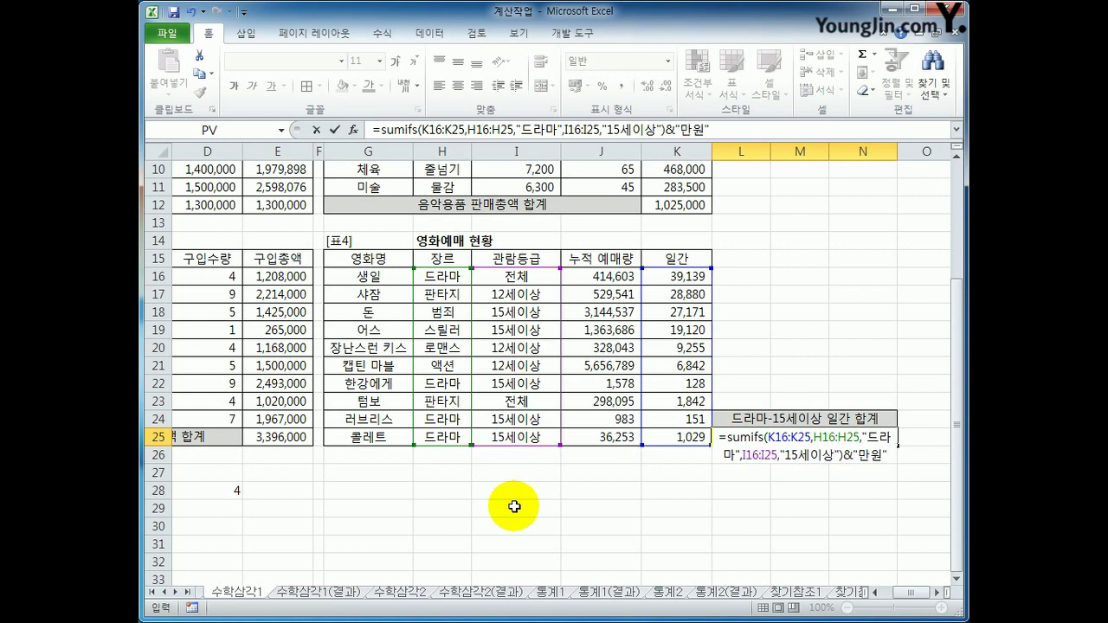
key(Return)
key(Up)
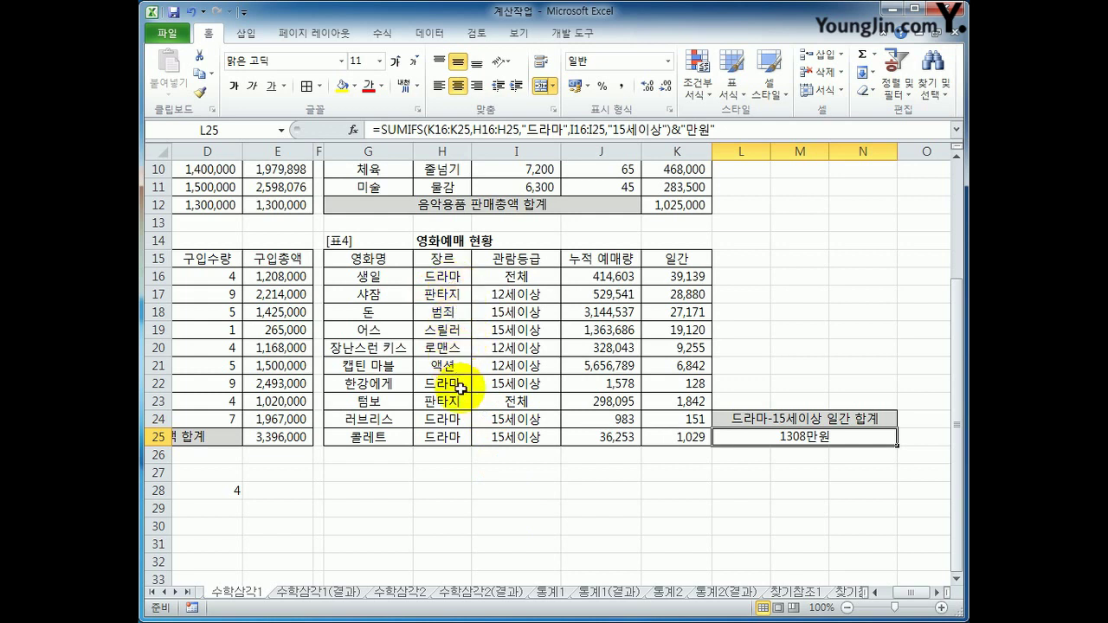
Step: Check the L25 total against the 드라마, 15세이상 rows of 표4 by selecting their 일간 values together
drag(445, 383, 690, 386)
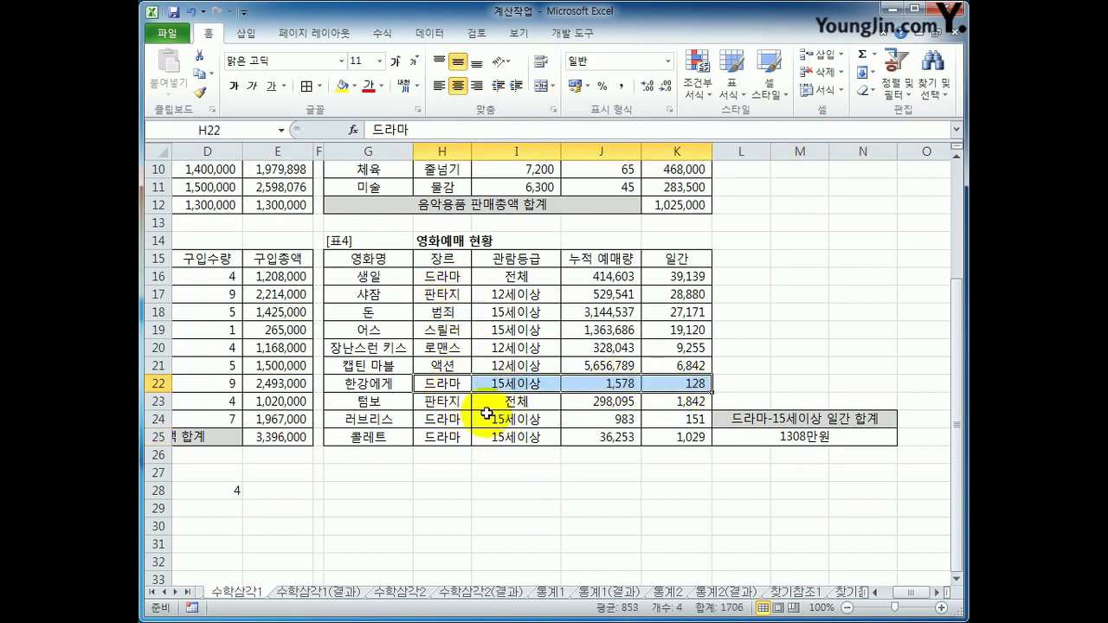
drag(442, 419, 688, 419)
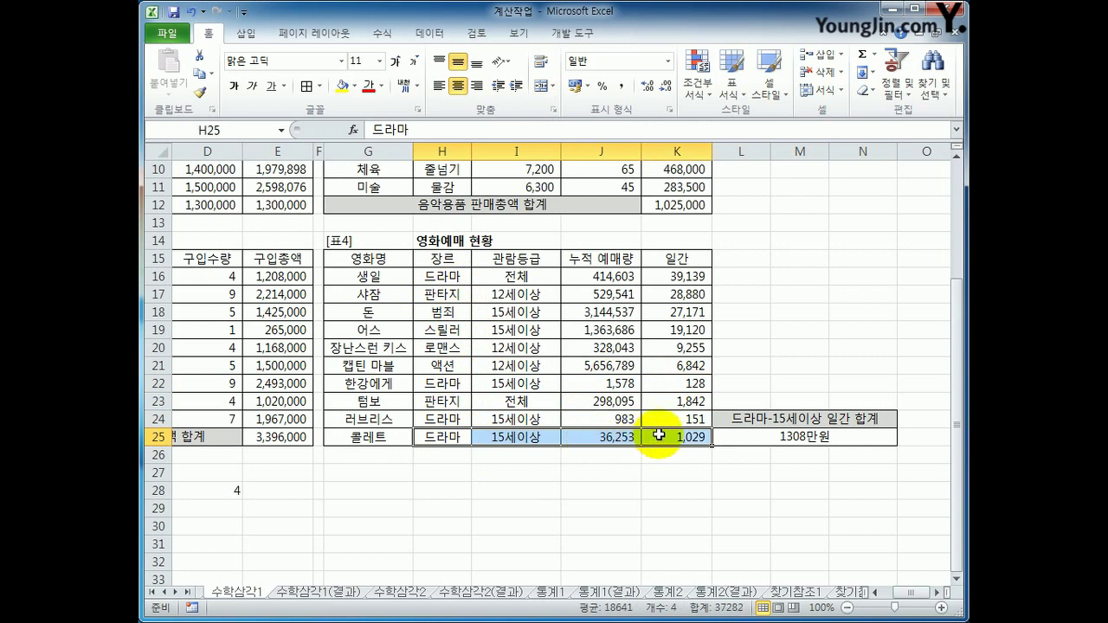
click(682, 383)
ctrl+click(683, 421)
ctrl+click(686, 436)
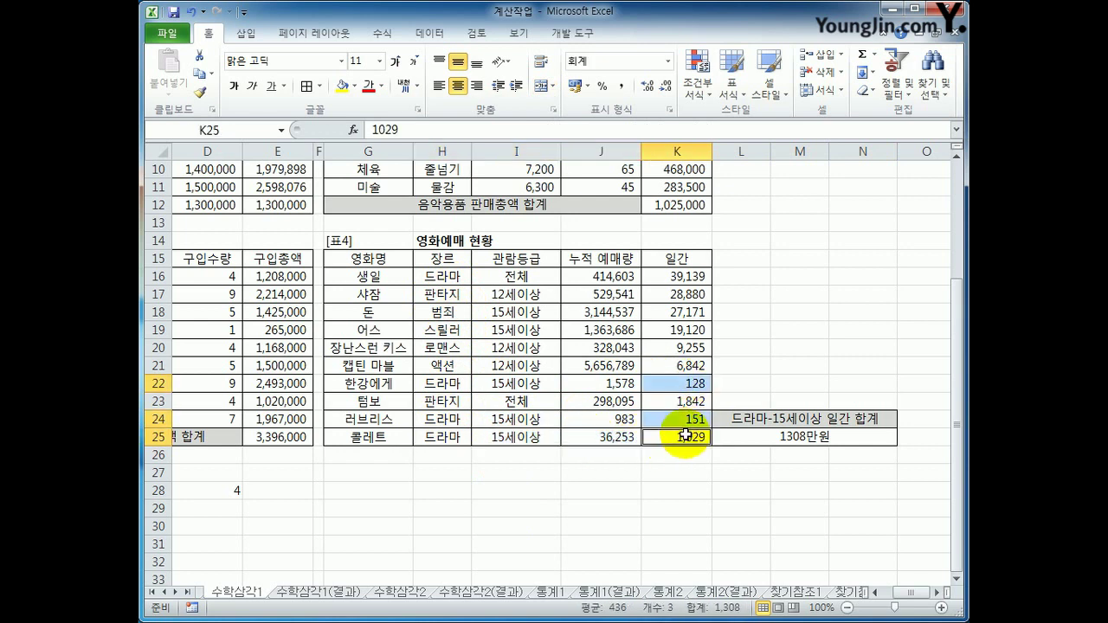
click(814, 439)
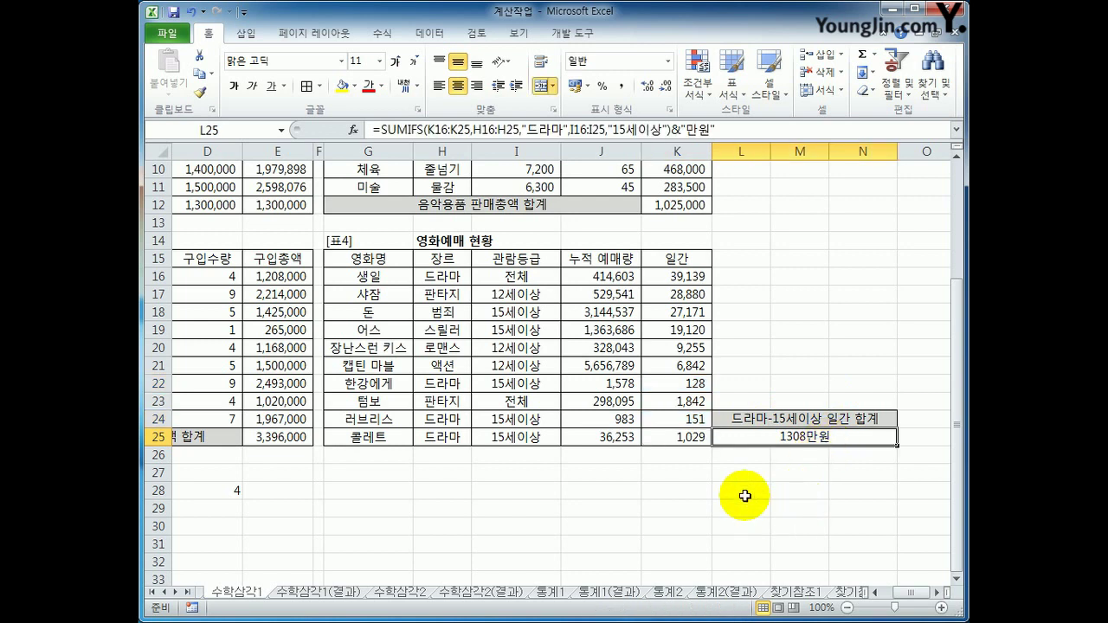
Step: On the 수학삼각2 sheet, copy the 학과 heading and a 정보통신과 cell of 표1 into the <조건> range starting at E9
click(408, 593)
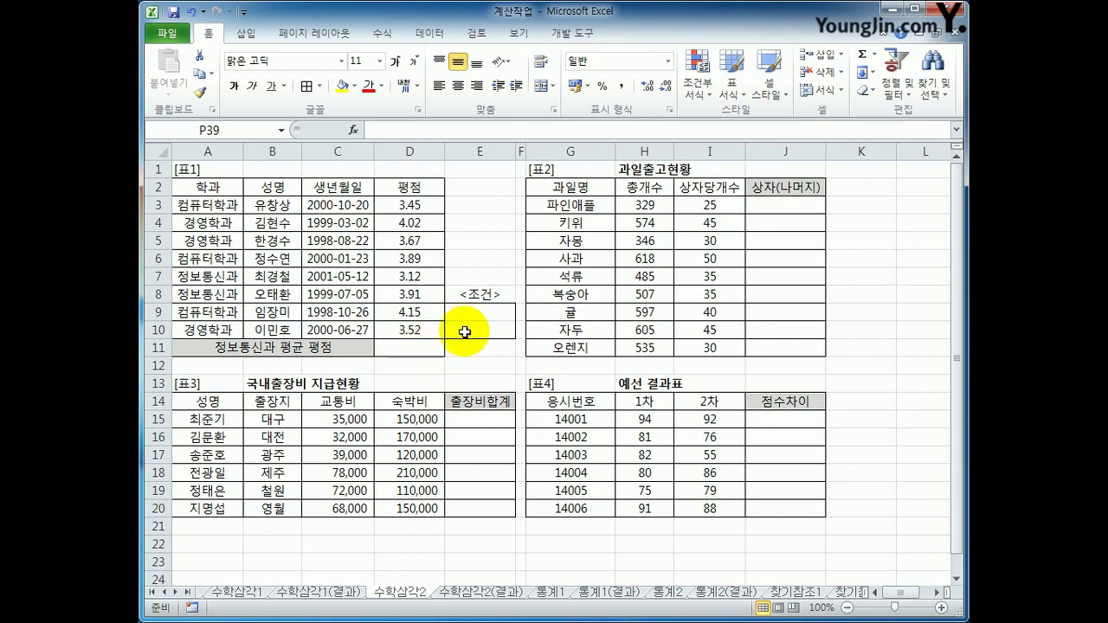
click(217, 192)
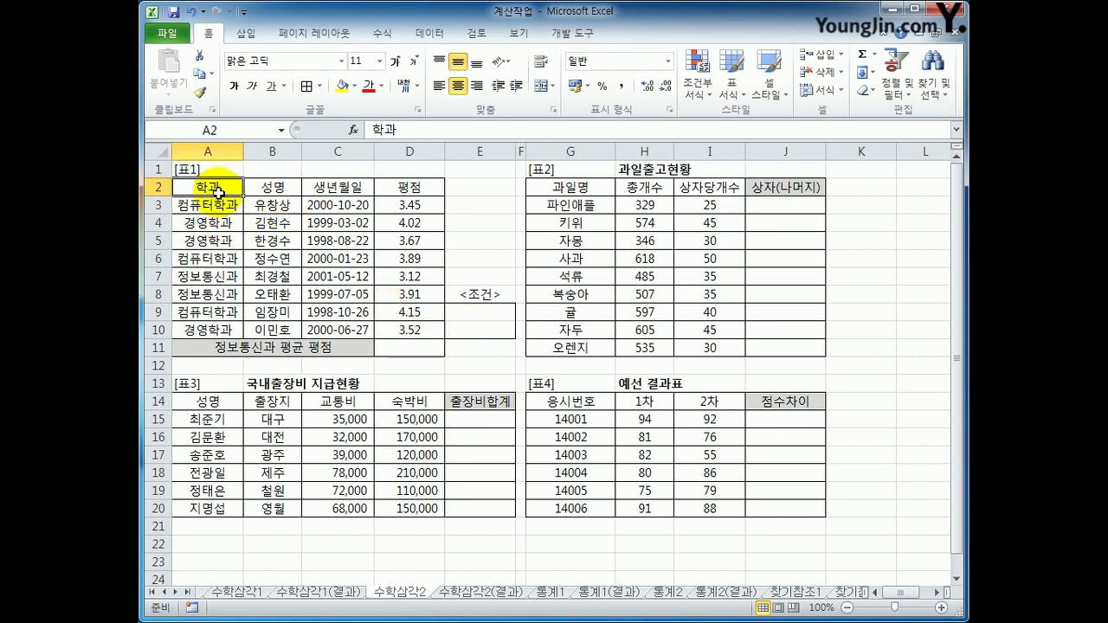
ctrl+click(208, 276)
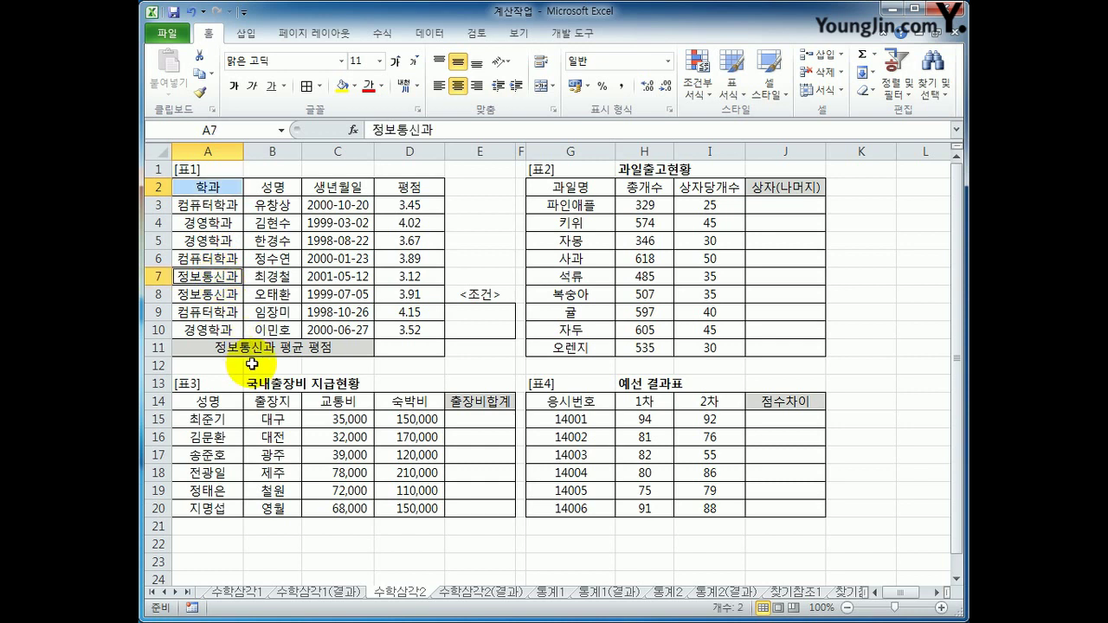
key(ctrl+c)
click(479, 311)
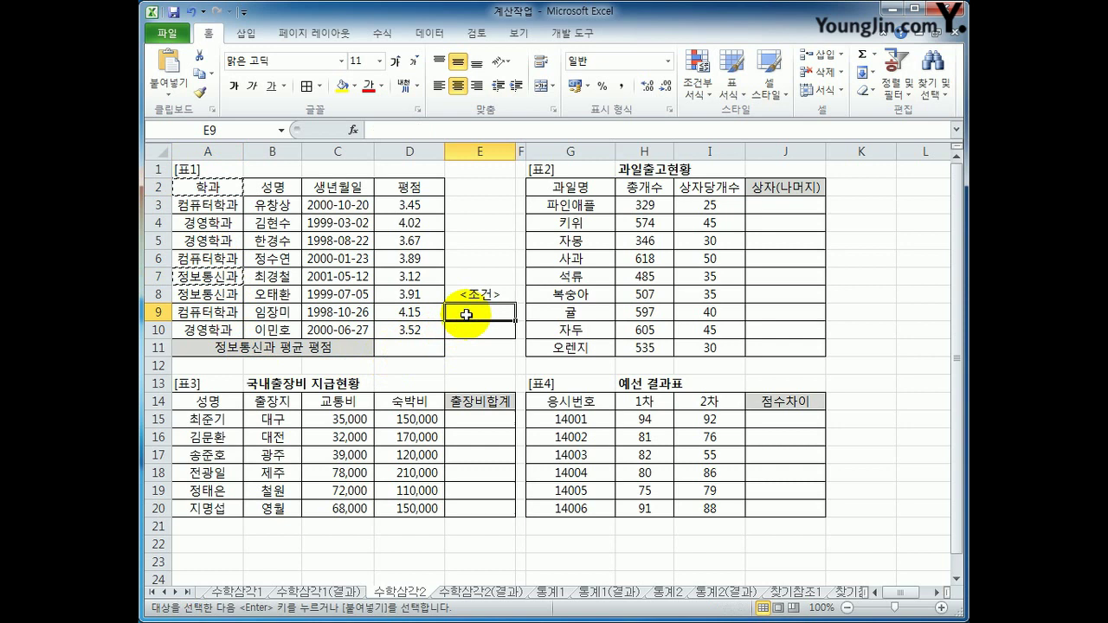
key(ctrl+v)
Step: Start a ROUND formula with a nested DAVERAGE in D11, the 정보통신과 평균 평점 cell of 표1
click(428, 350)
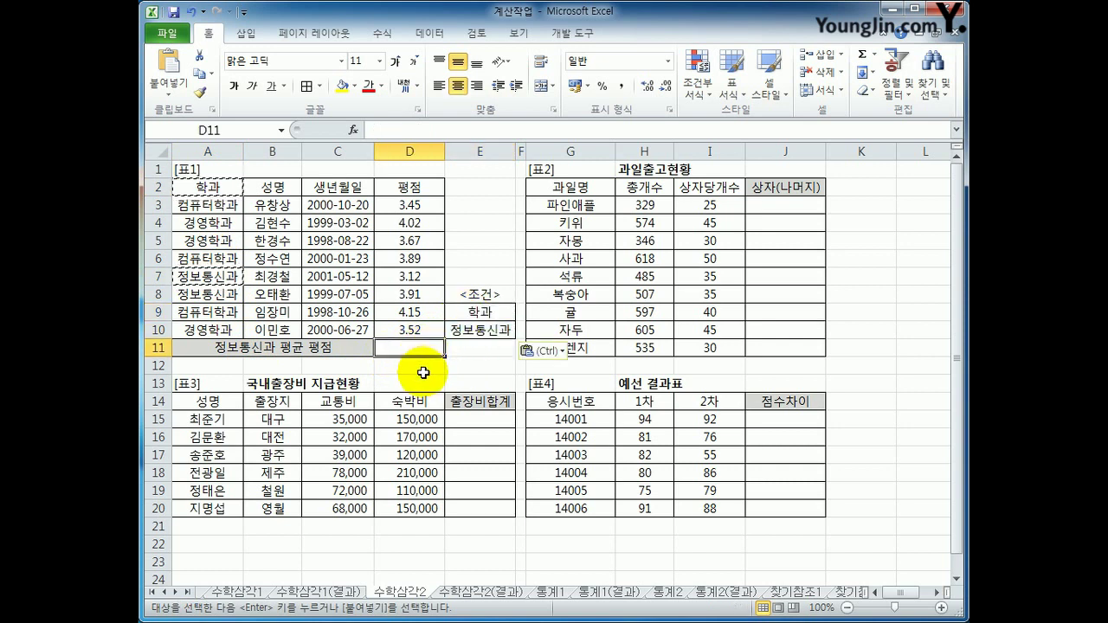
drag(478, 312, 481, 329)
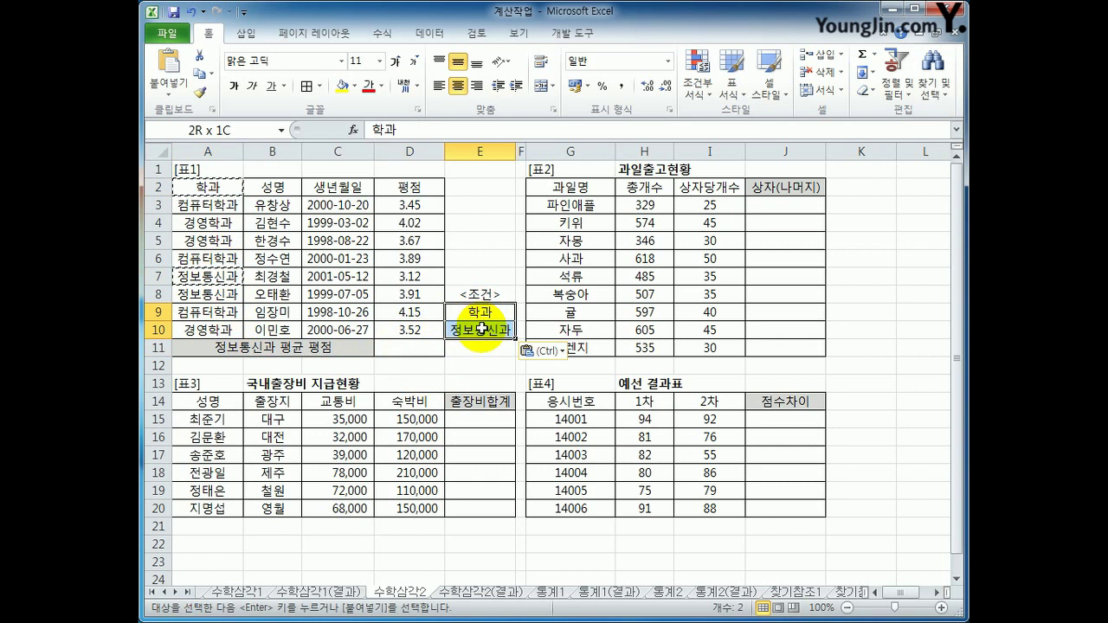
click(418, 189)
click(412, 355)
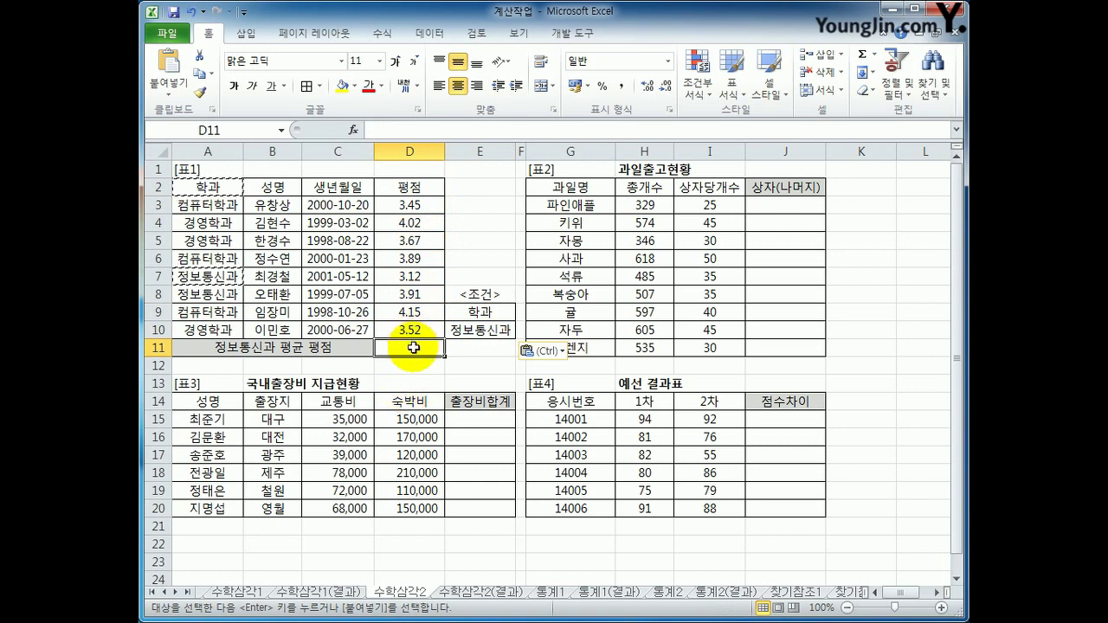
text(=)
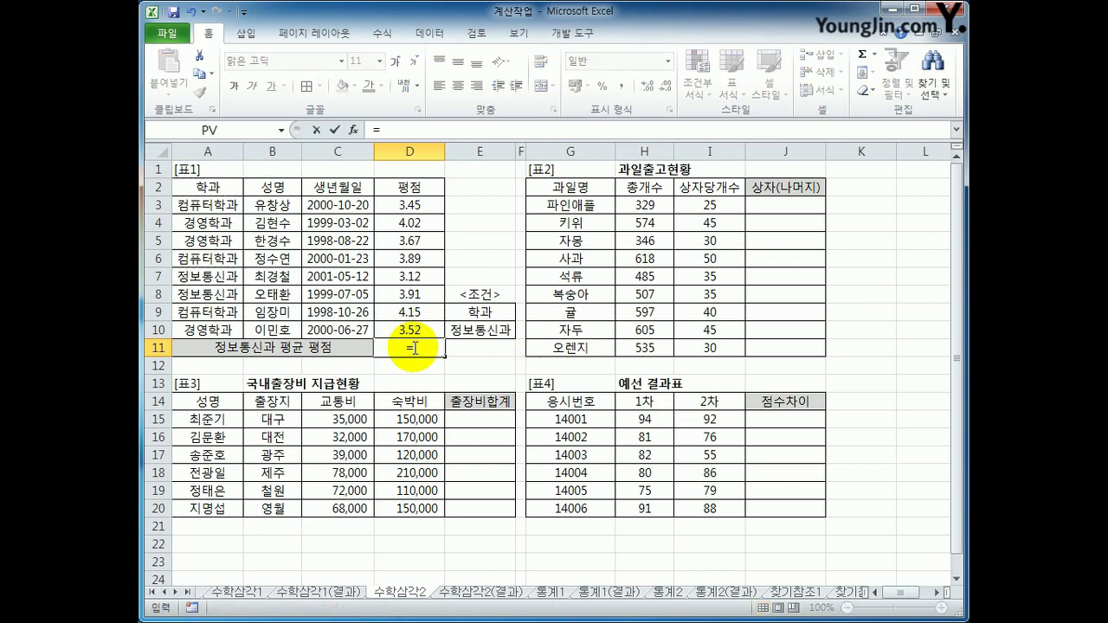
text(ㄱ)
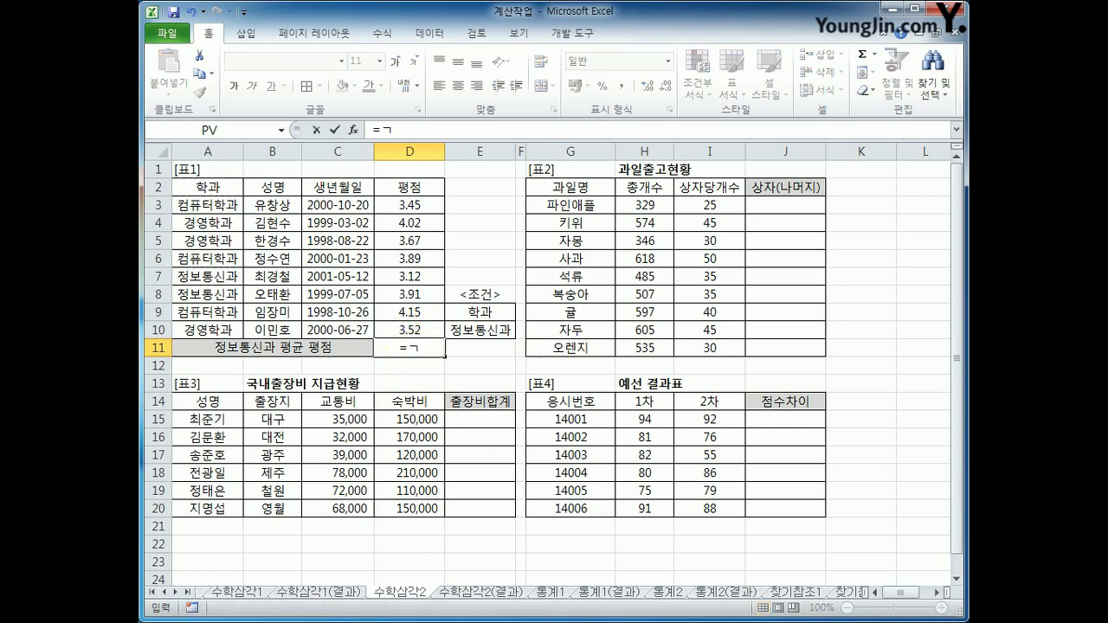
key(BackSpace)
text(round)
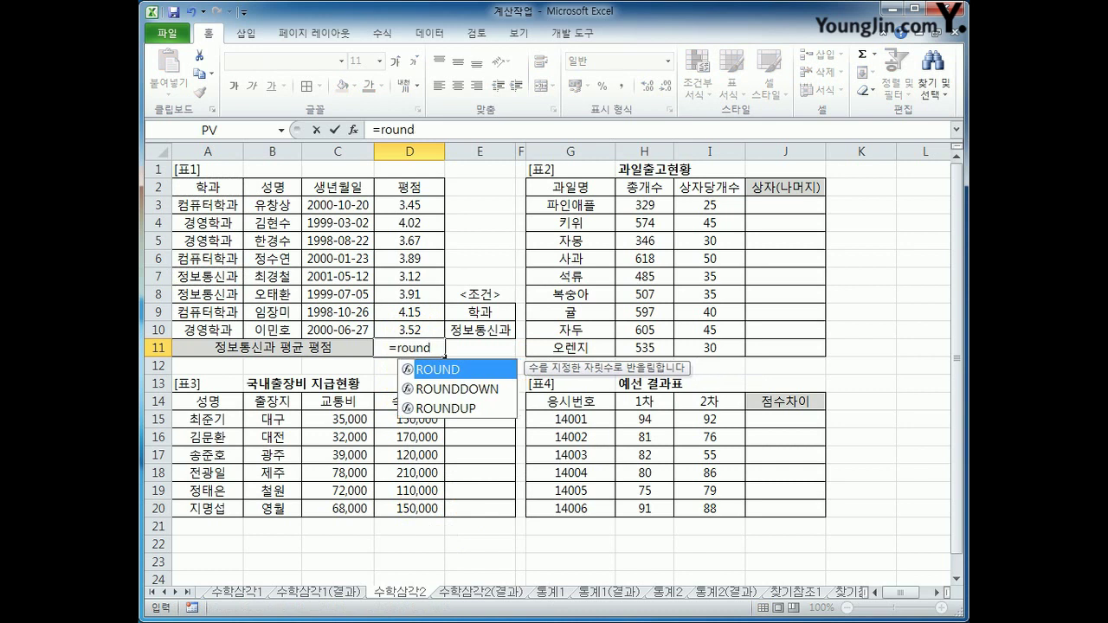
key(Tab)
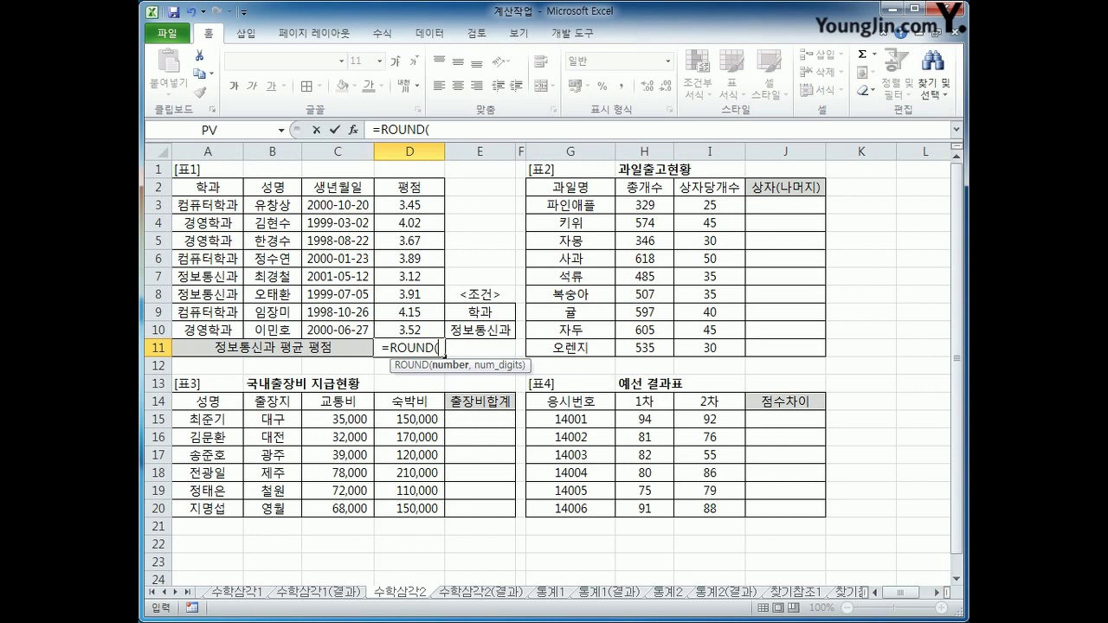
text(dav)
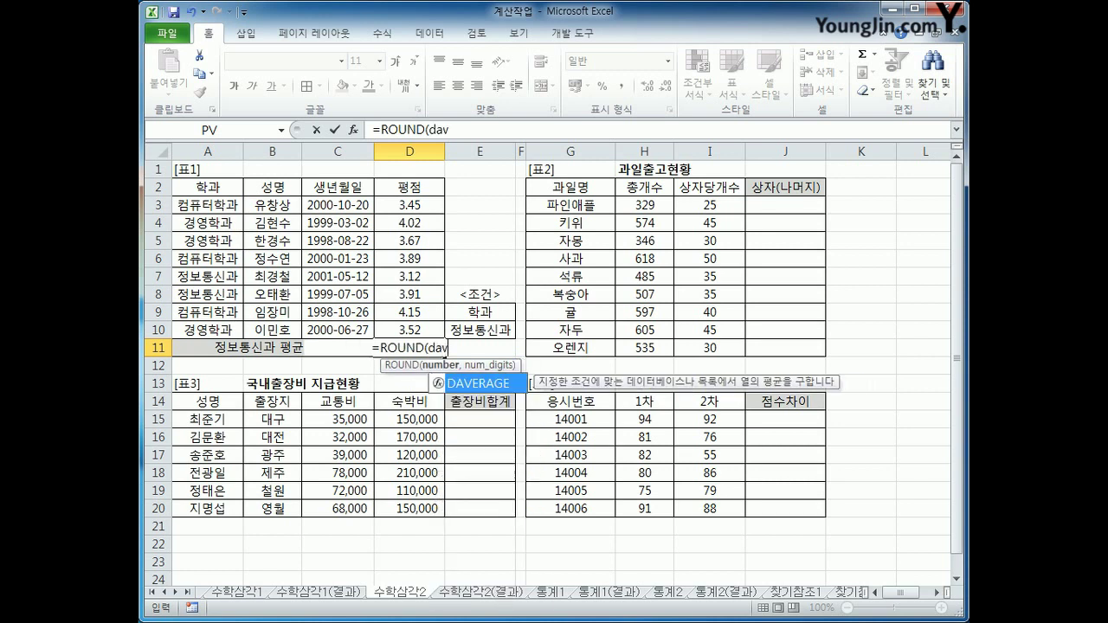
key(Tab)
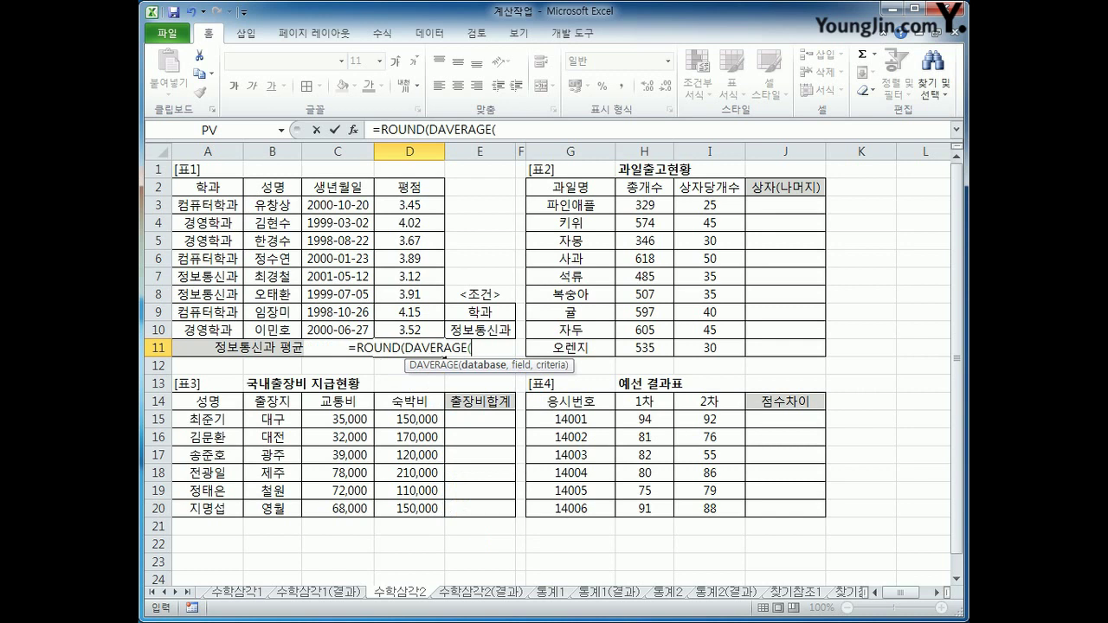
Step: Give the DAVERAGE in D11 the database A2:D10, field D2 and criteria E9:E10, and close its parenthesis
drag(207, 185, 411, 327)
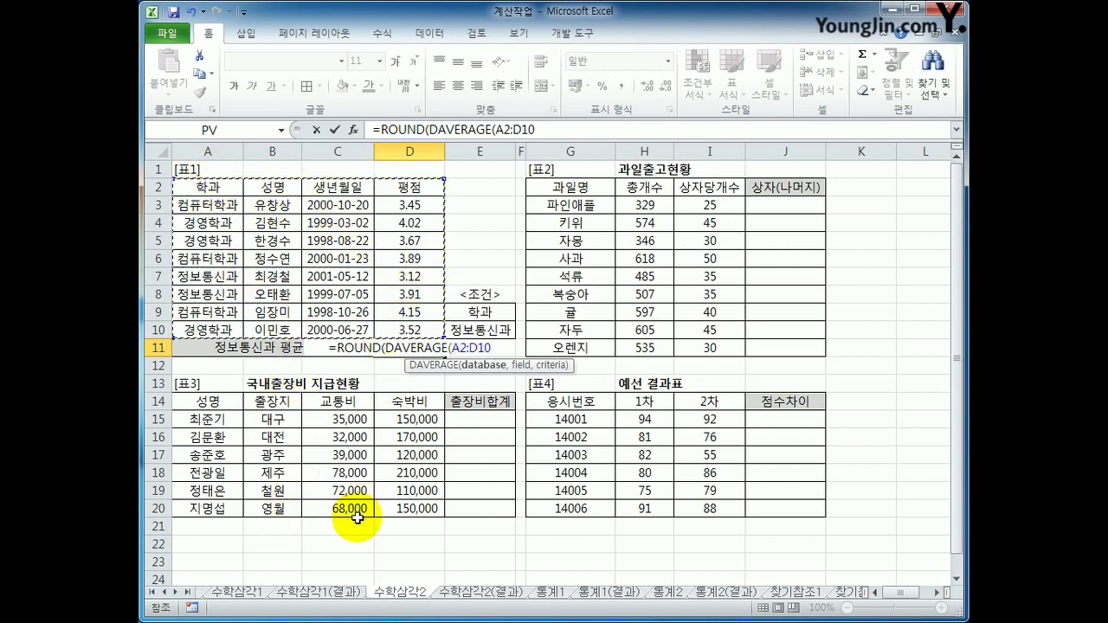
text(,)
click(420, 184)
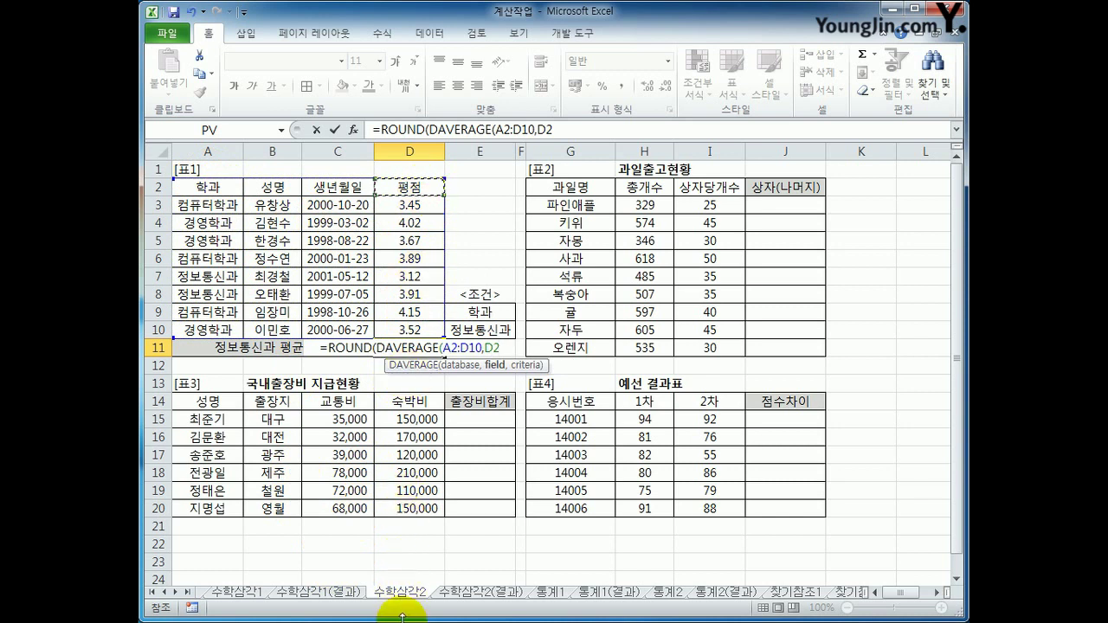
text(,)
drag(480, 311, 481, 329)
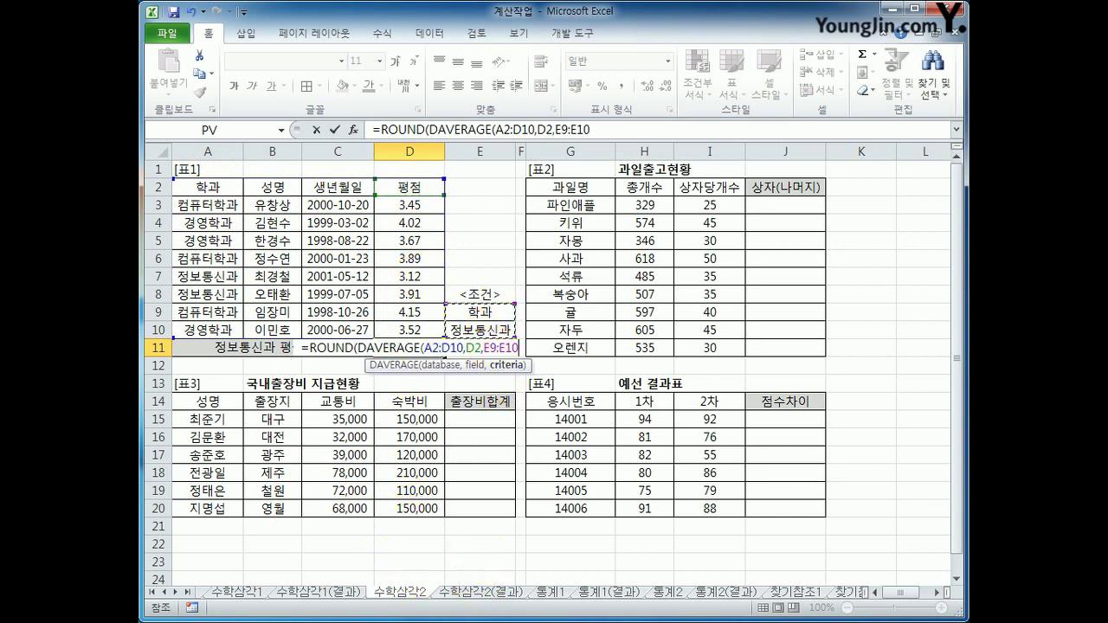
text())
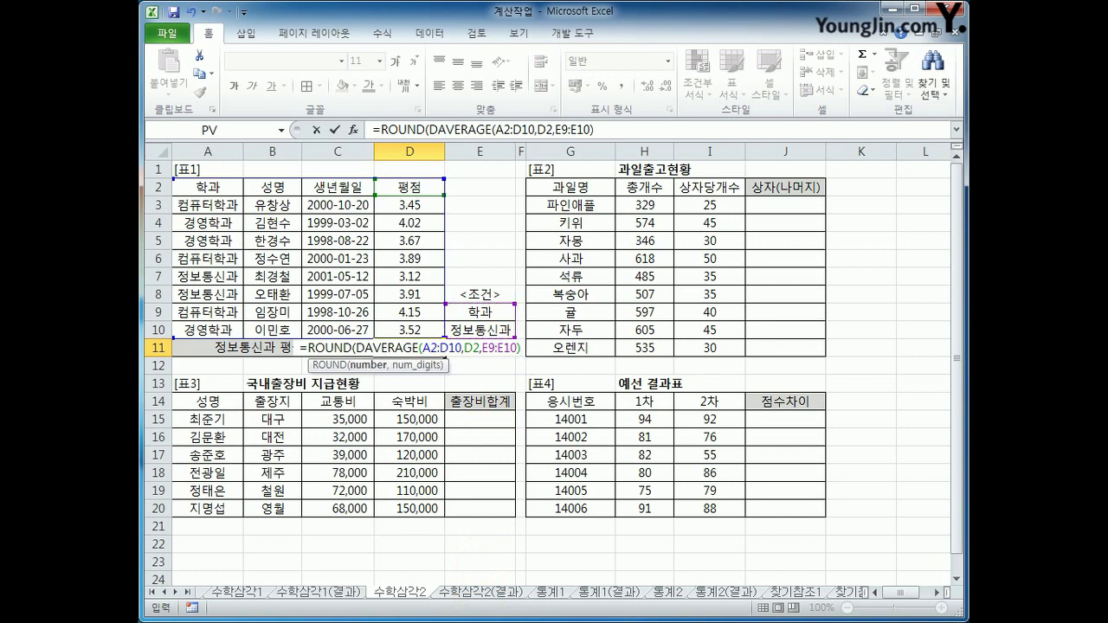
Step: Set the ROUND digits argument in D11 to 2 and enter the completed formula
text(,)
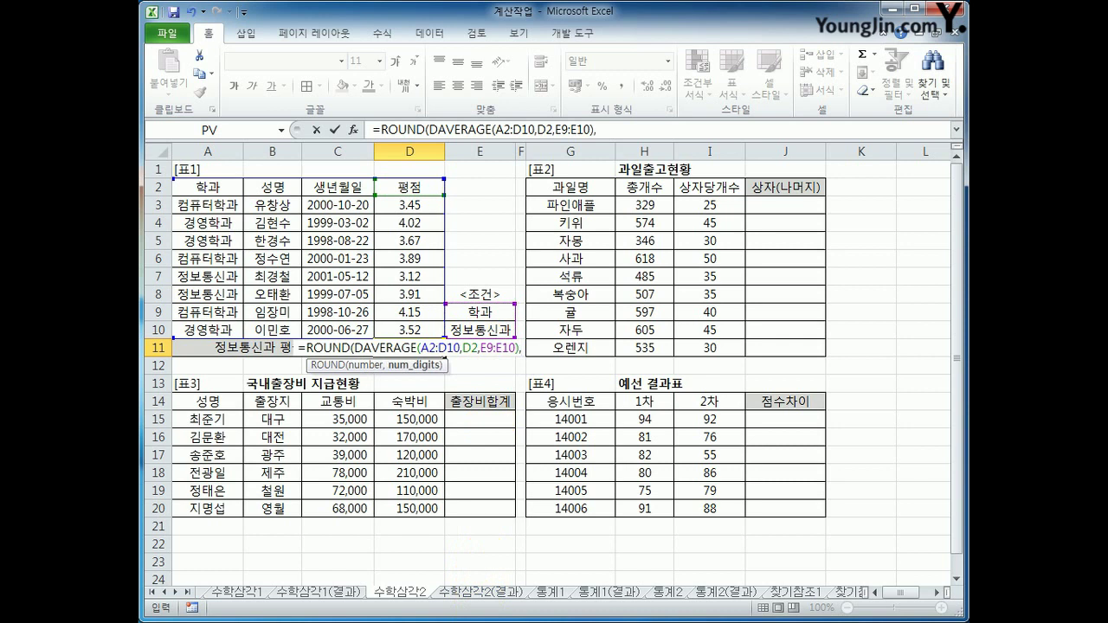
text(2)
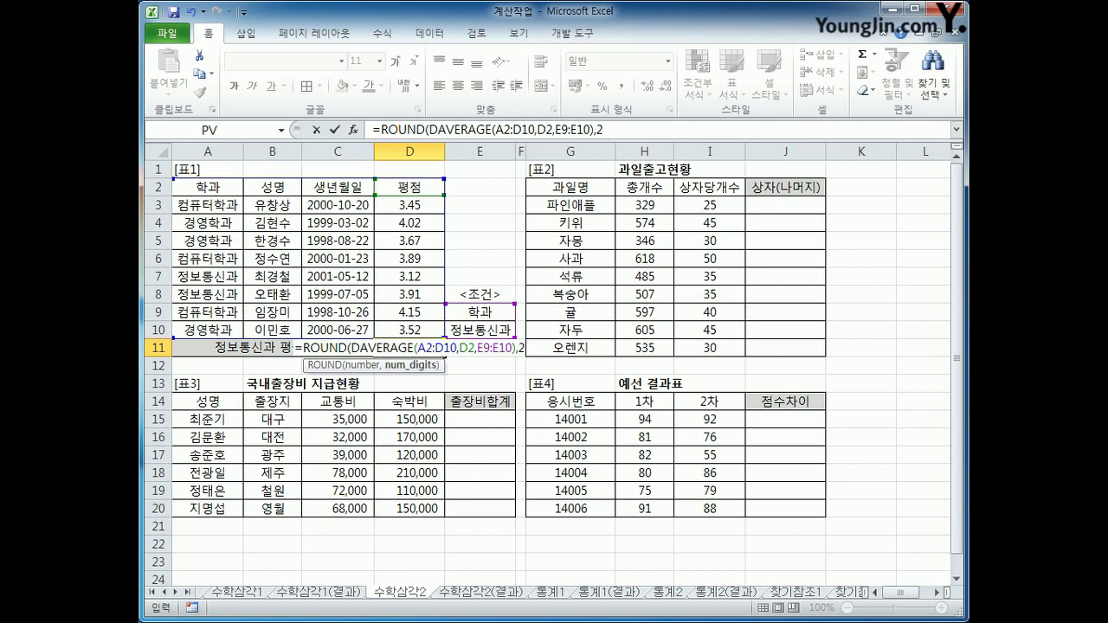
text())
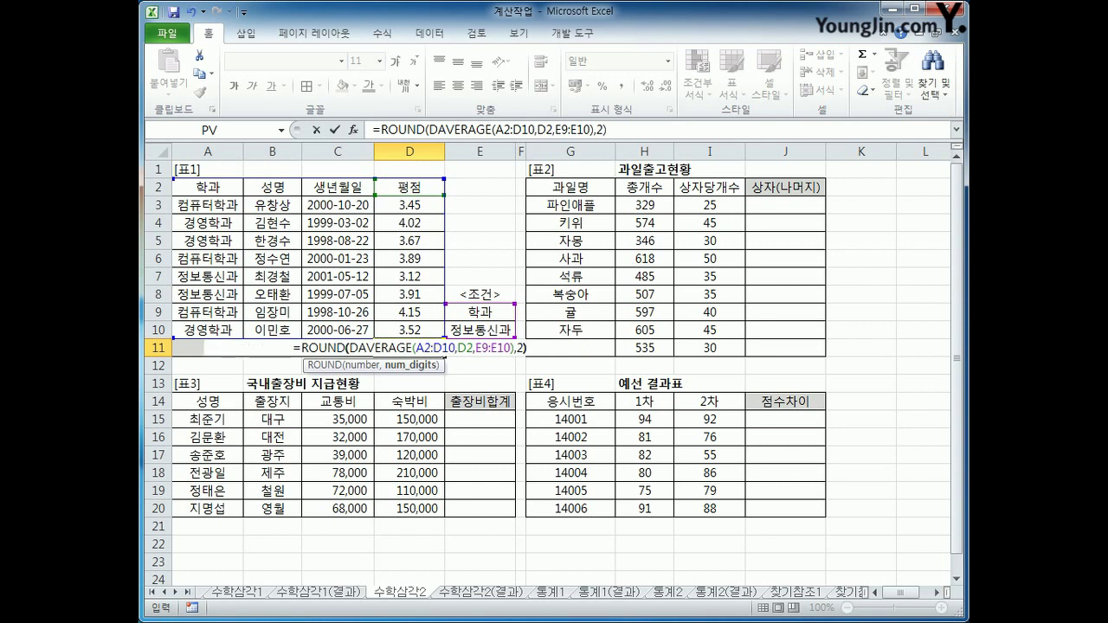
key(Return)
key(Up)
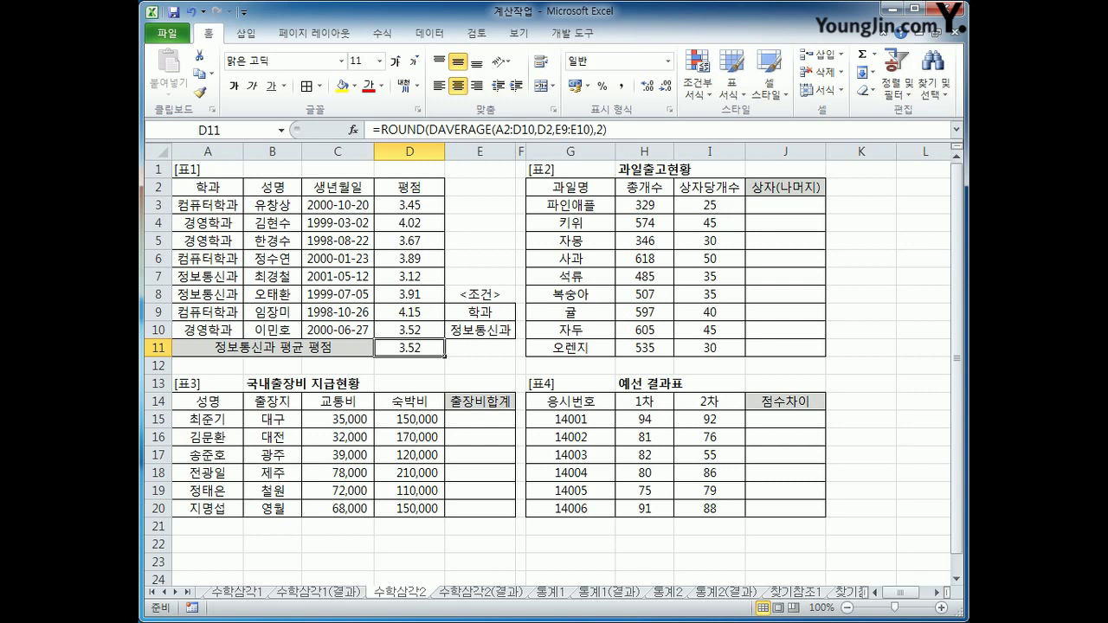
Step: In J3, the first 상자(나머지) cell of 표2, enter =INT(H3/I3) to divide 총개수 by 상자당개수
click(785, 206)
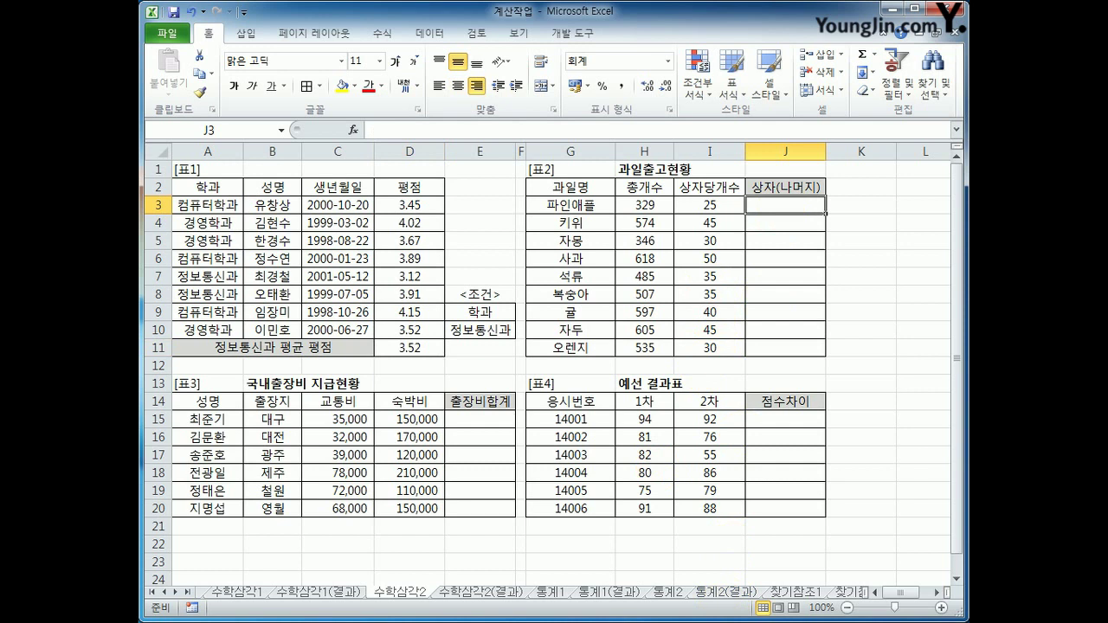
click(633, 205)
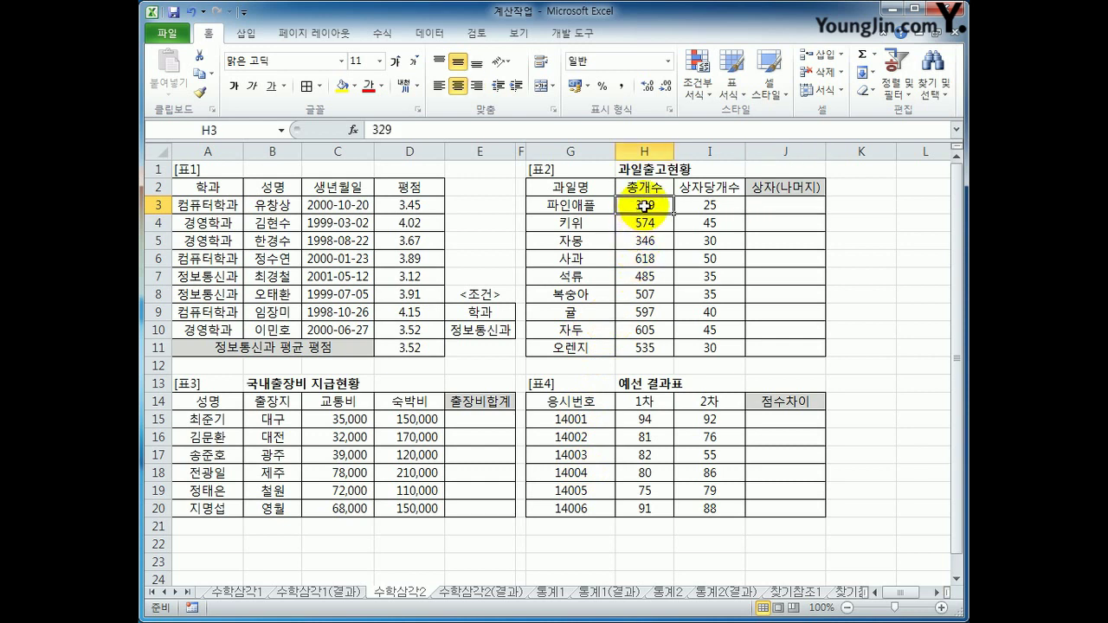
click(709, 206)
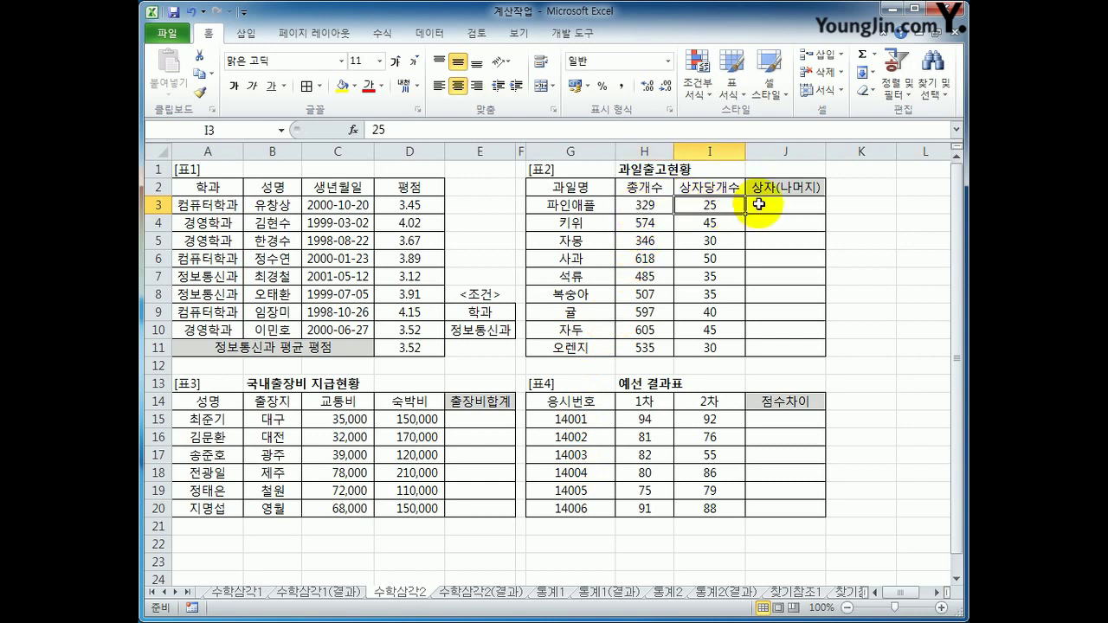
click(758, 205)
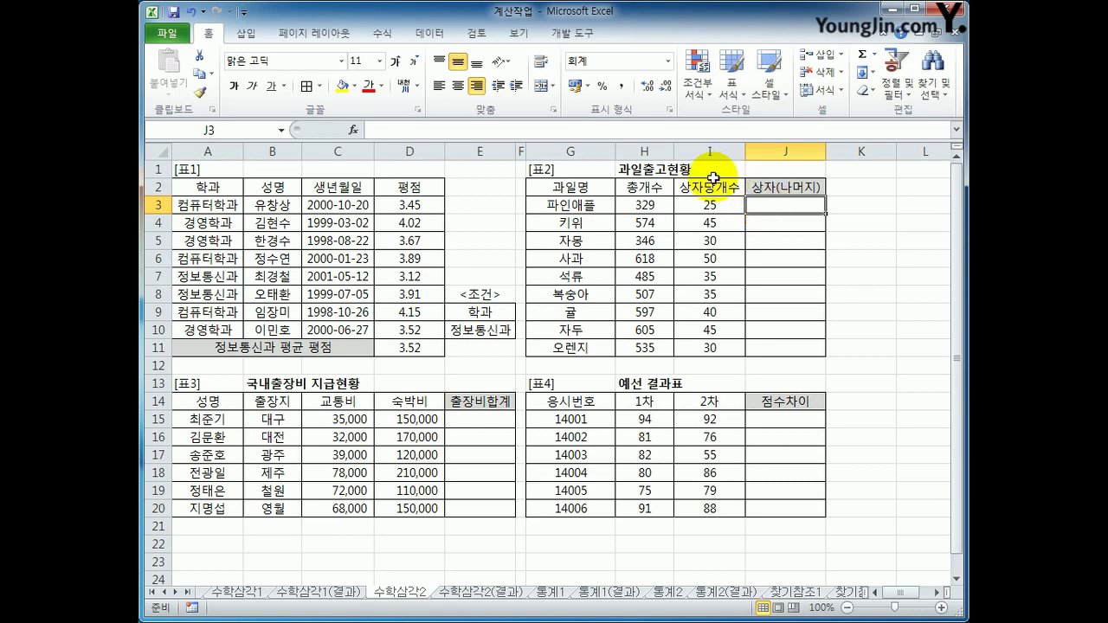
text(=int()
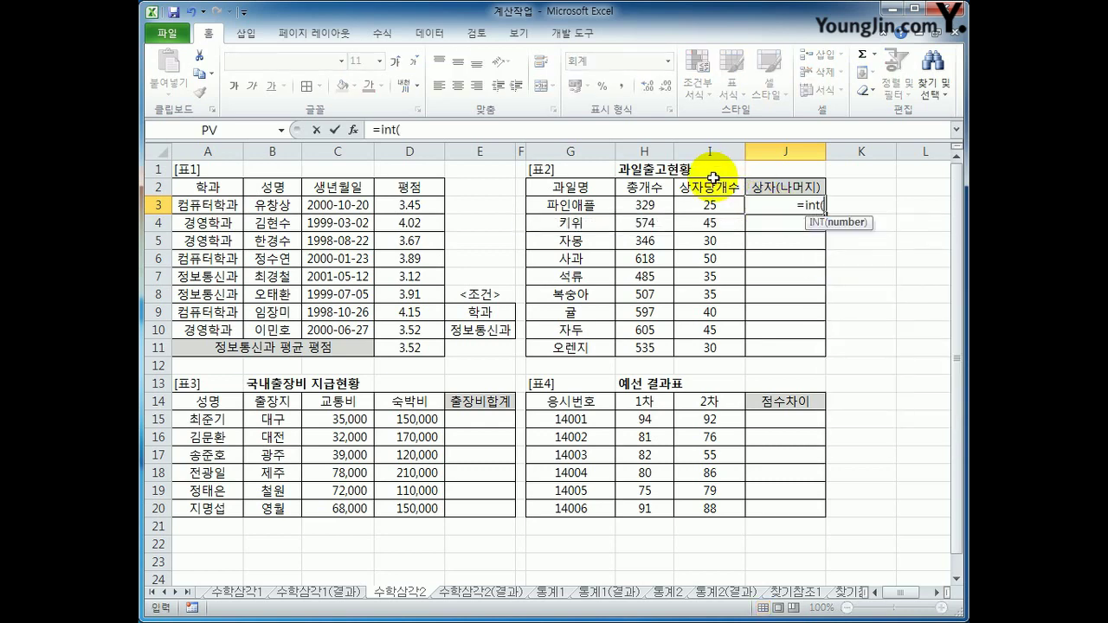
click(659, 208)
text(/)
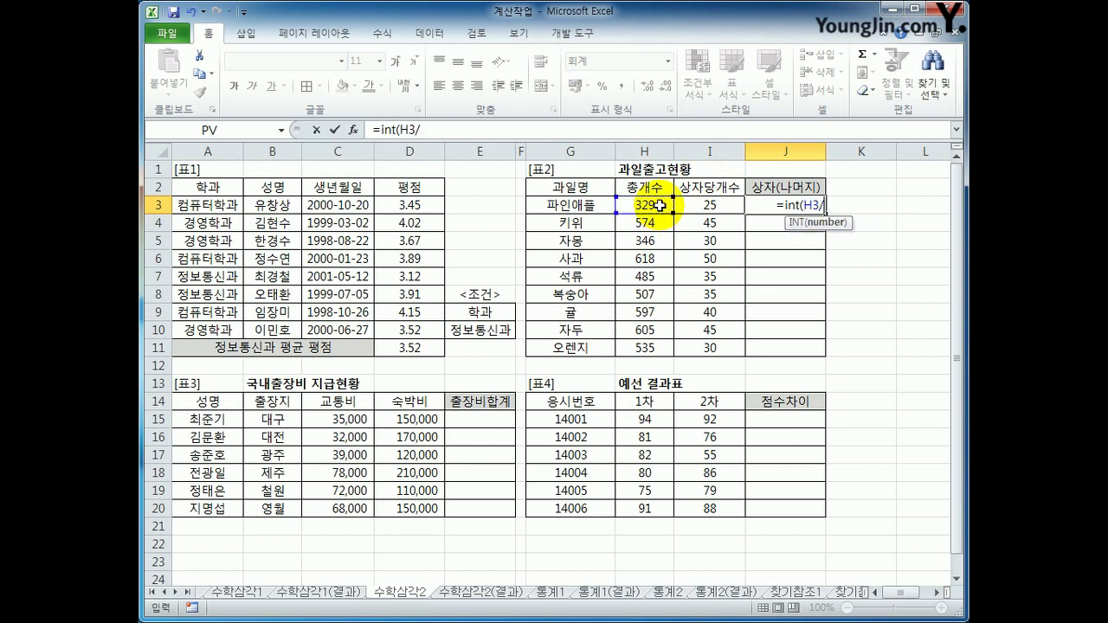
click(707, 206)
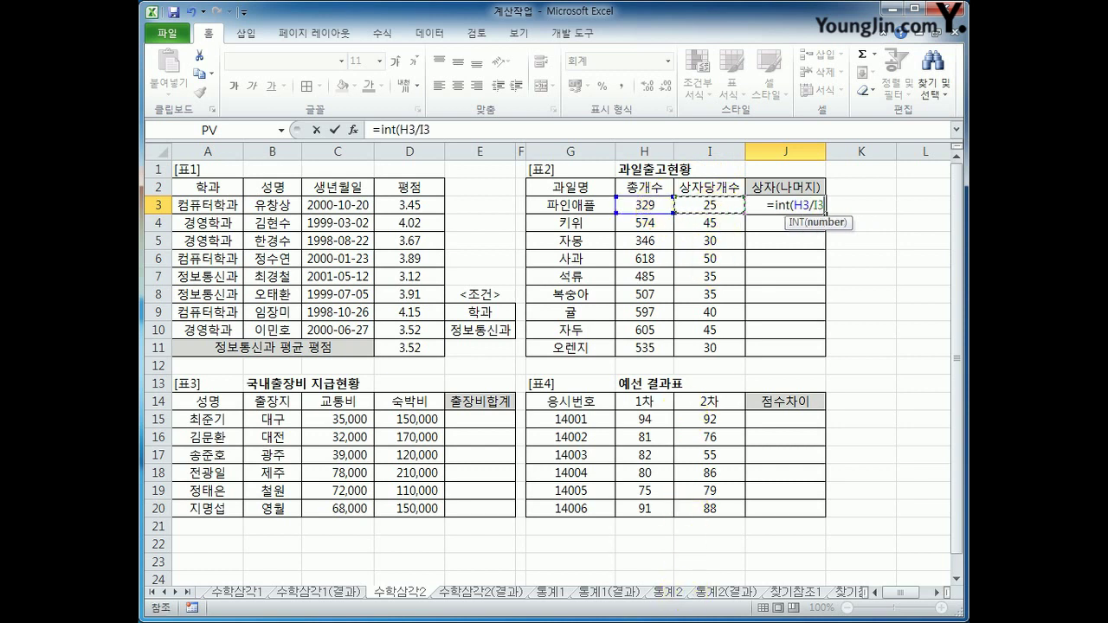
text())
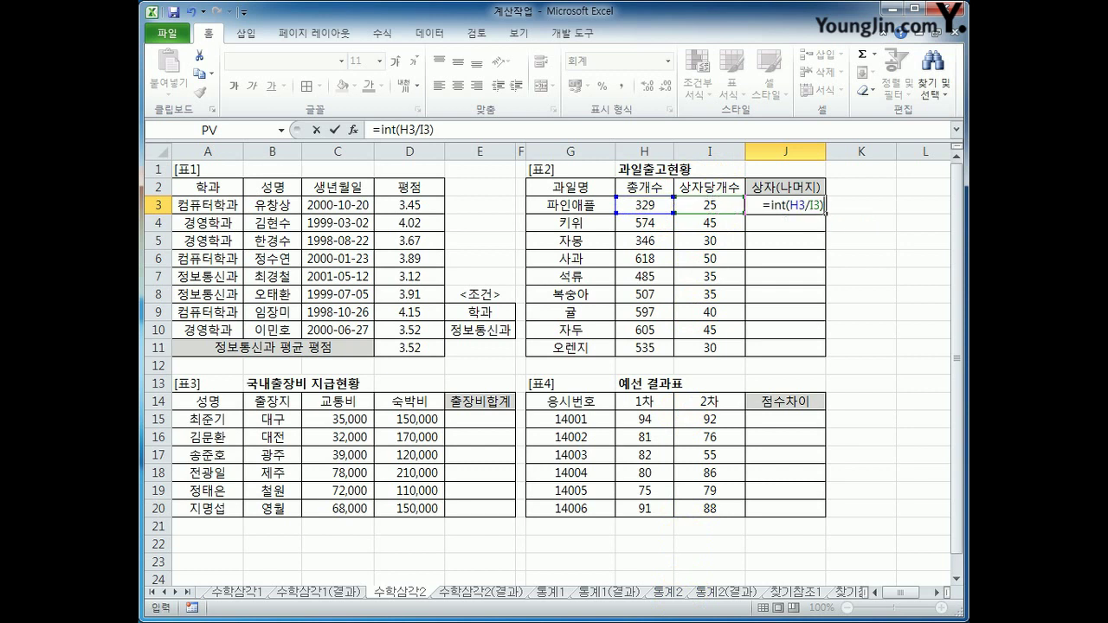
key(Return)
key(Up)
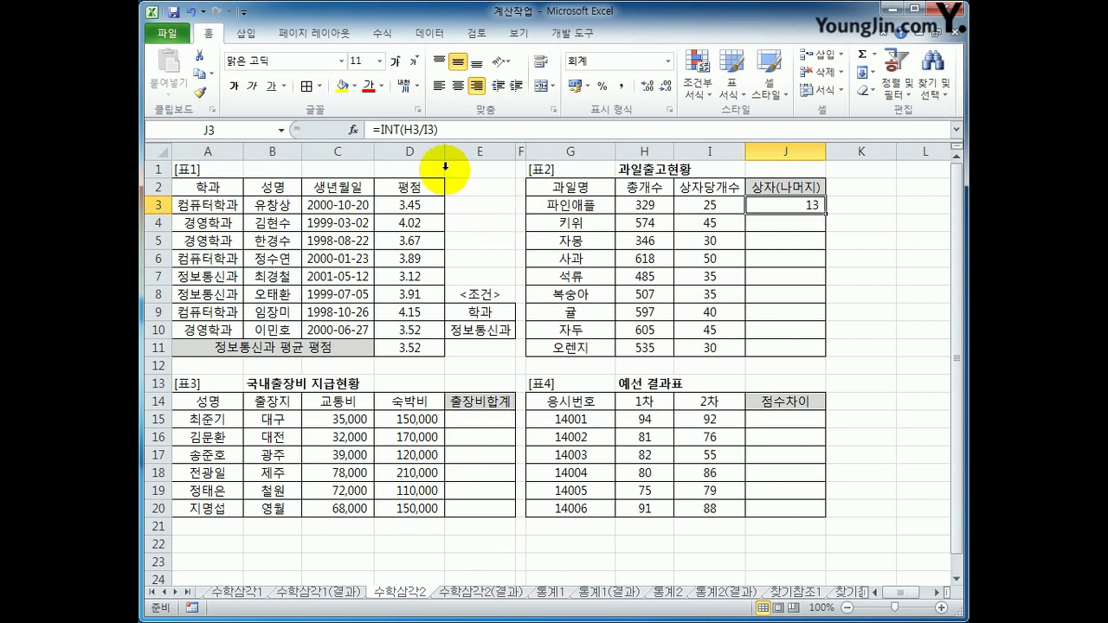
Step: Extend the J3 formula with &"("&MOD(H3,I3) to add an opening parenthesis and the remainder
click(462, 134)
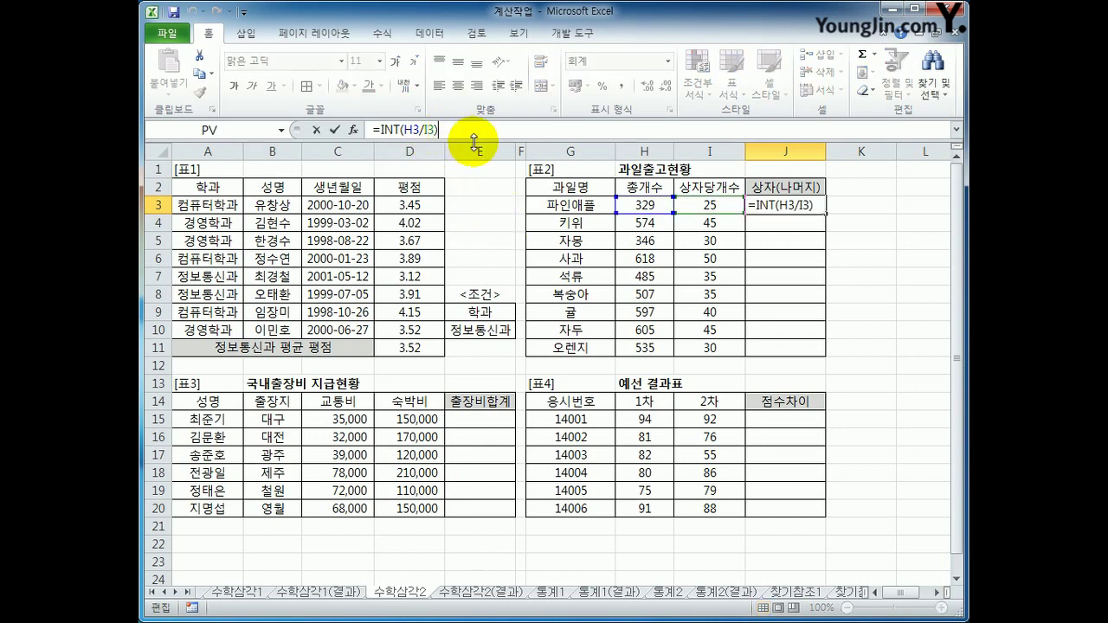
text(&"()
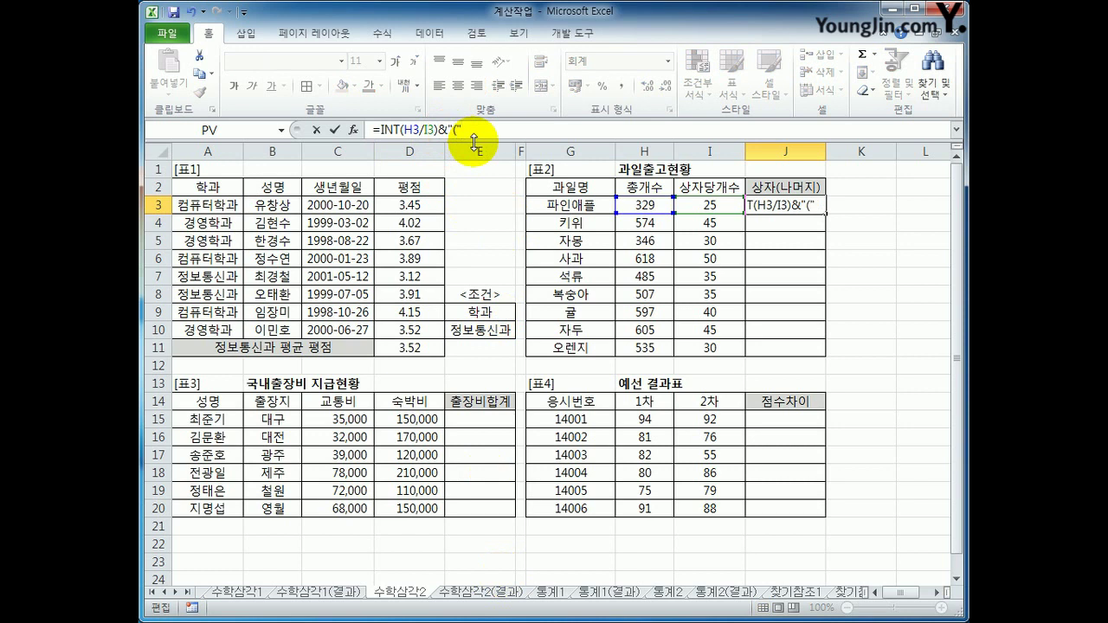
text("&m)
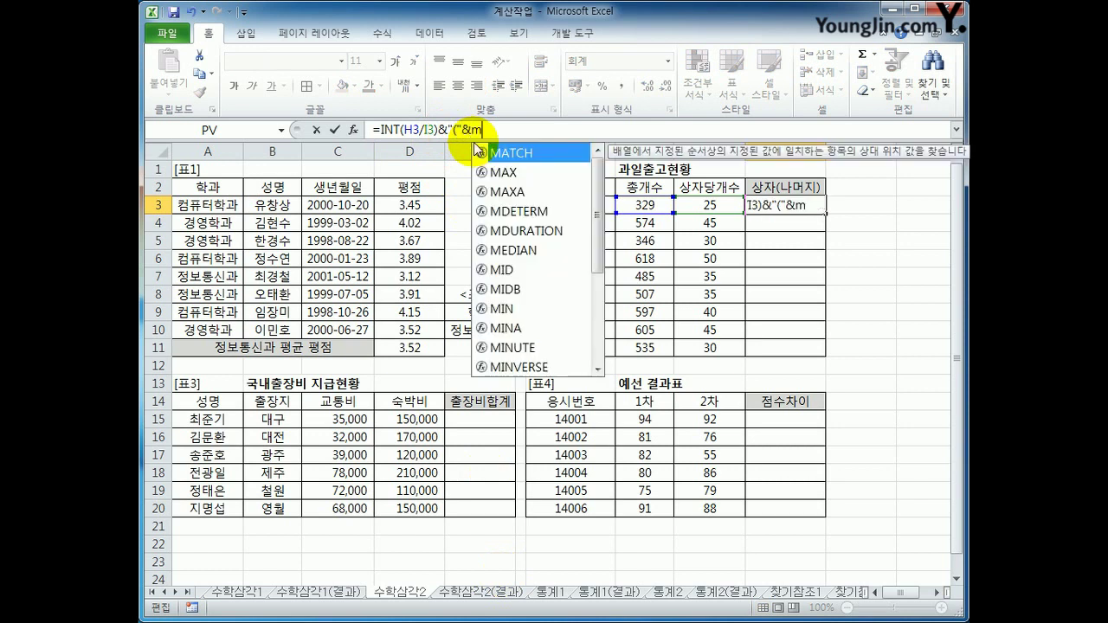
text(od()
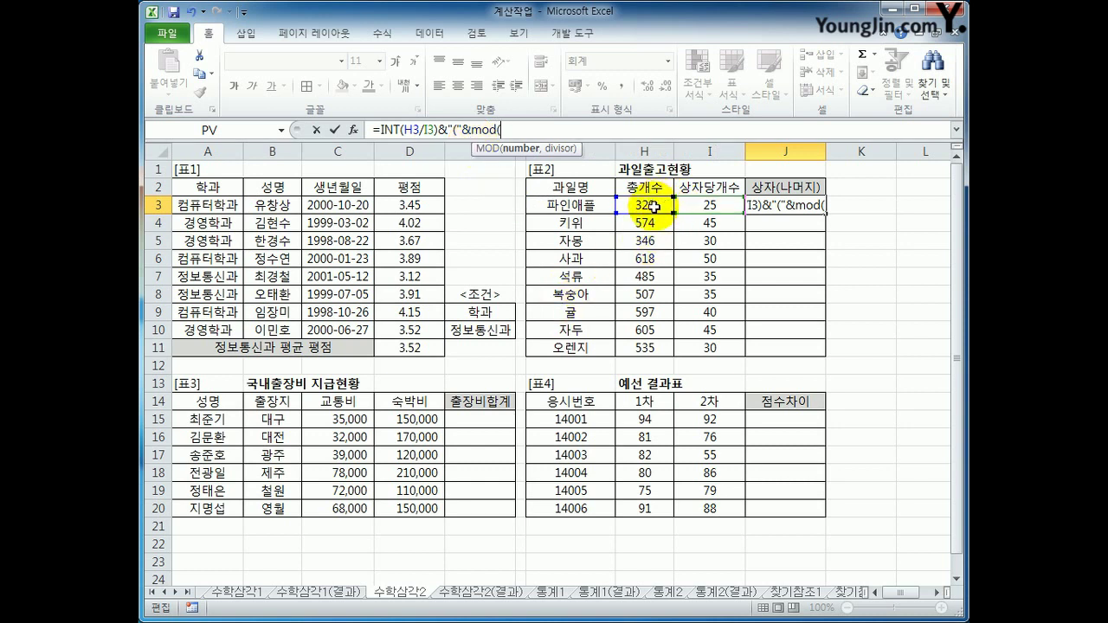
click(653, 207)
text(,)
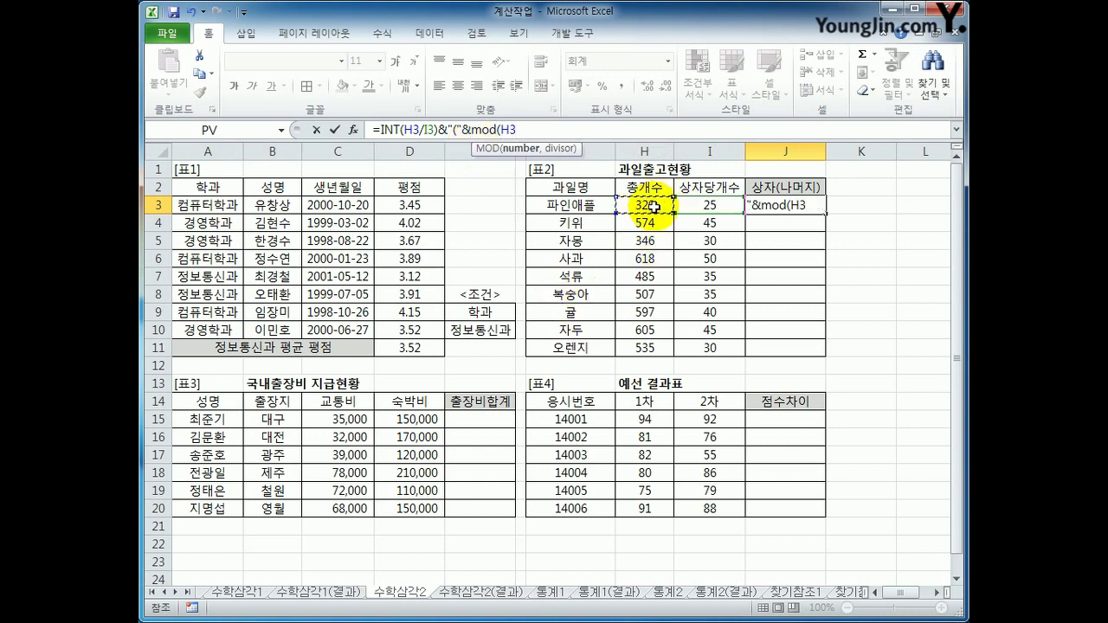
click(689, 203)
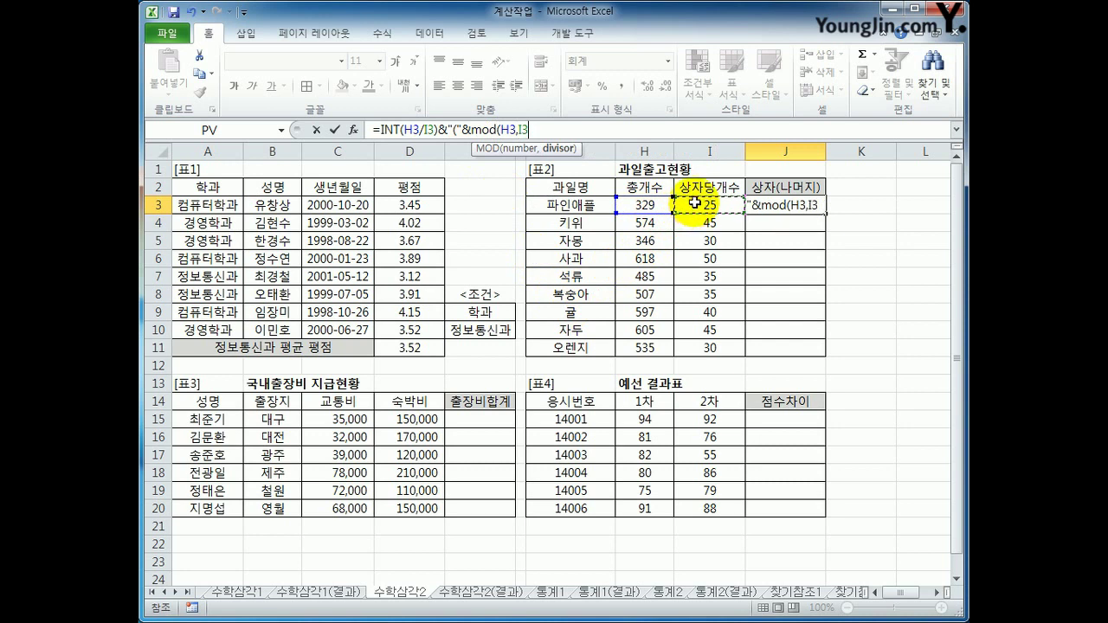
text())
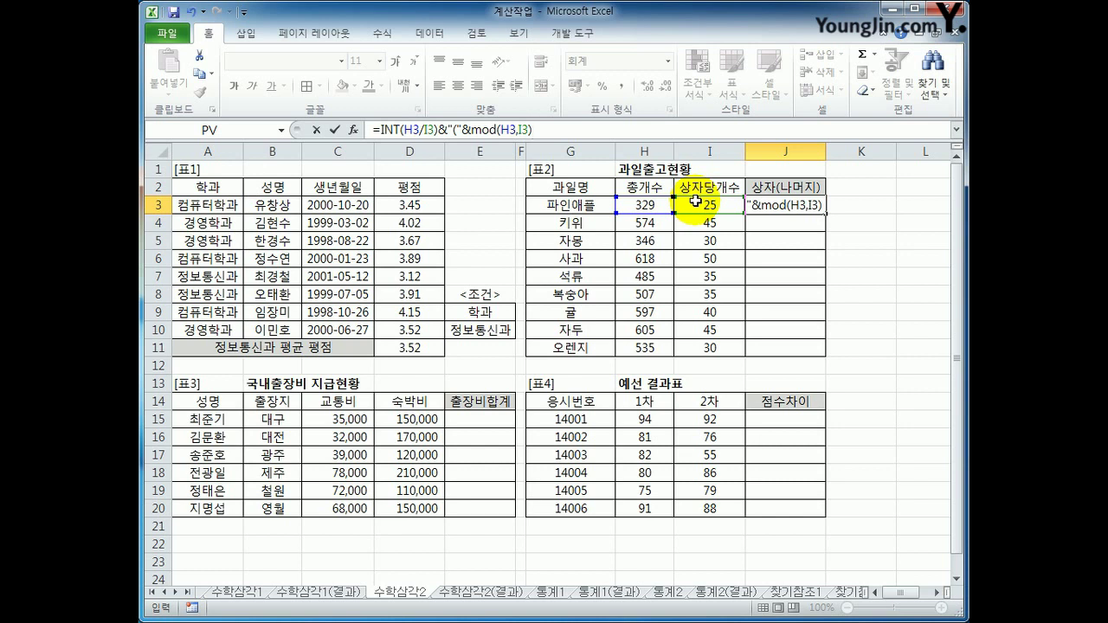
Step: Finish the J3 formula with &")" and fill it down through J11
text(&)
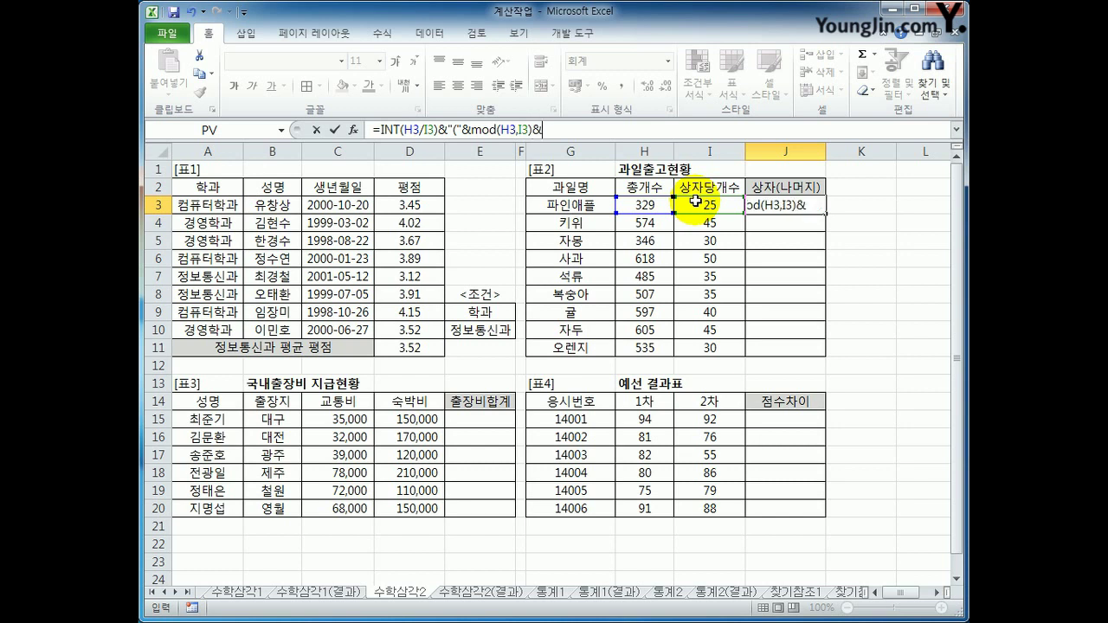
text(")")
key(Return)
key(Up)
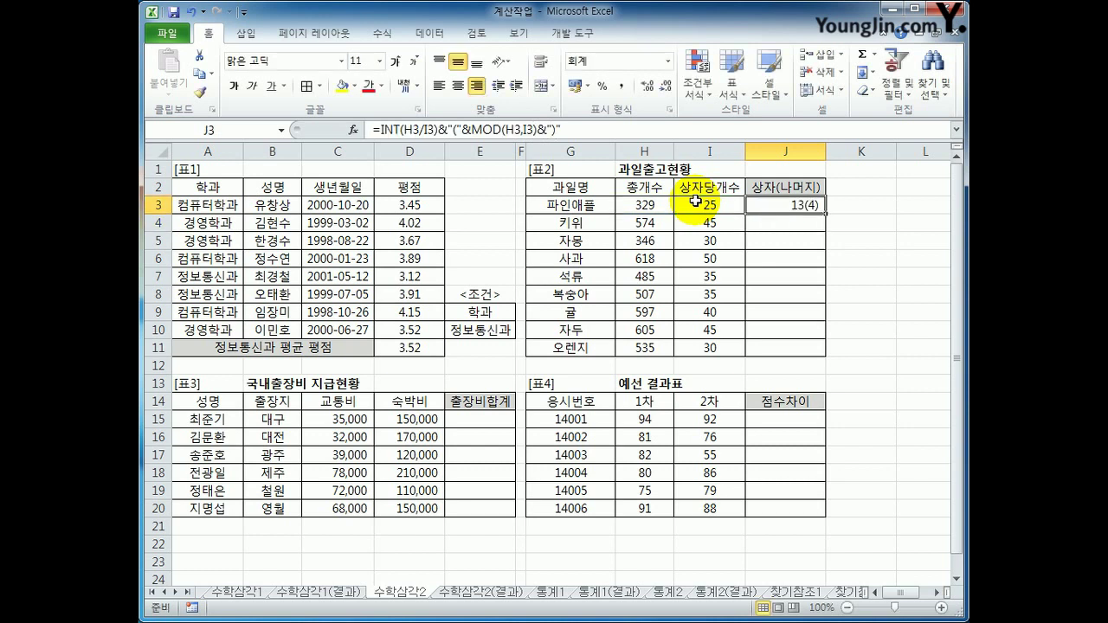
drag(827, 212, 819, 352)
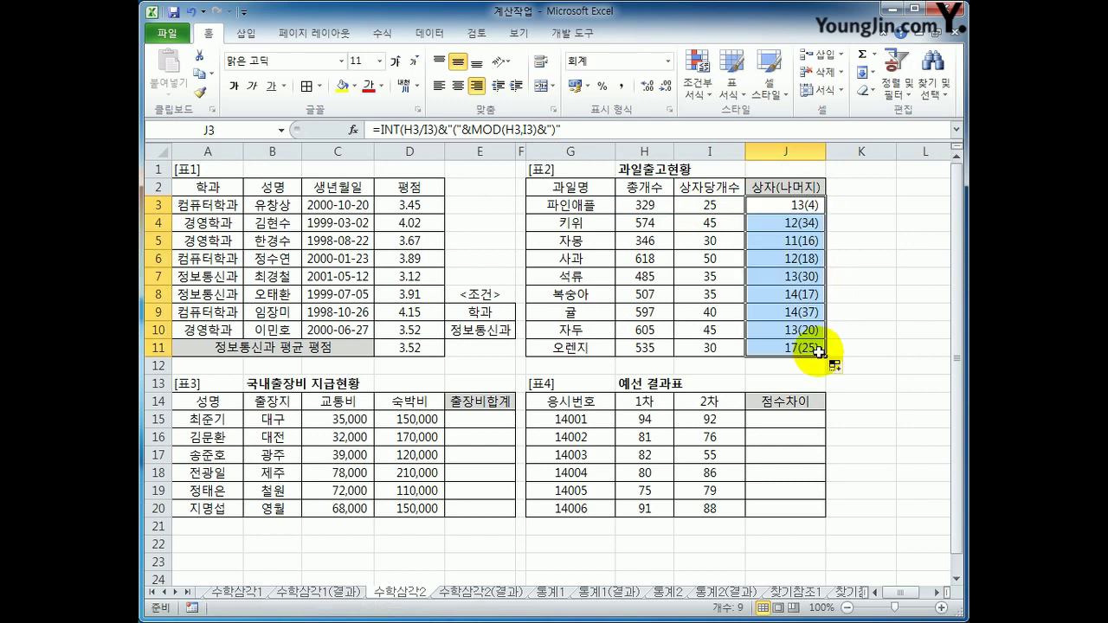
click(778, 222)
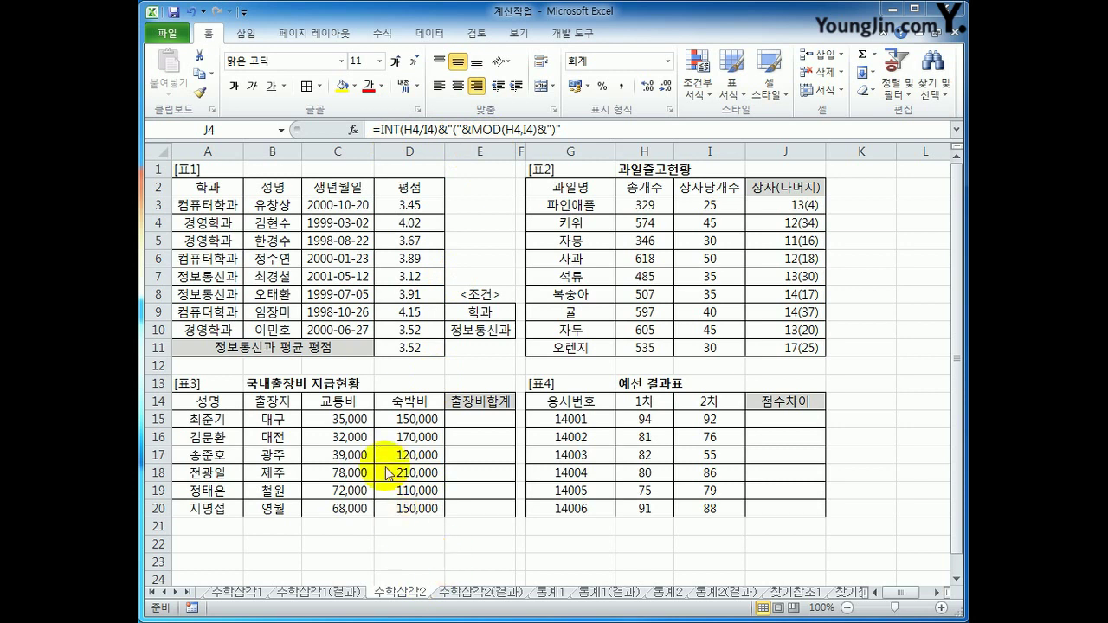
Step: In E15, the first 출장비합계 cell of 표3, start a ROUNDDOWN formula with SUM(C15:D15) as its number argument
click(363, 419)
click(421, 419)
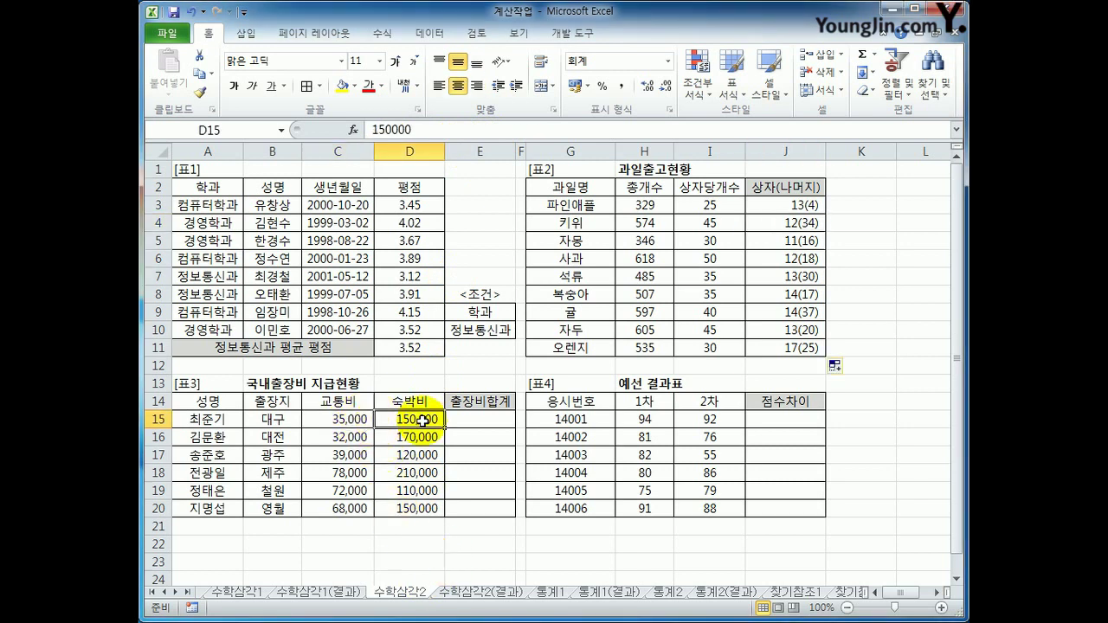
click(466, 424)
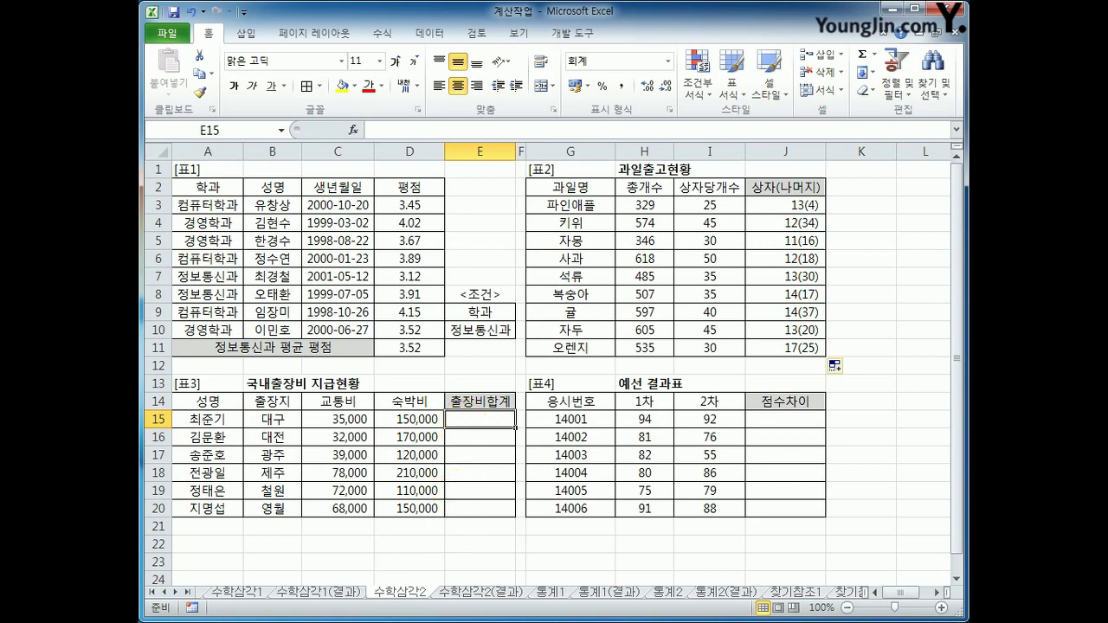
text(=r)
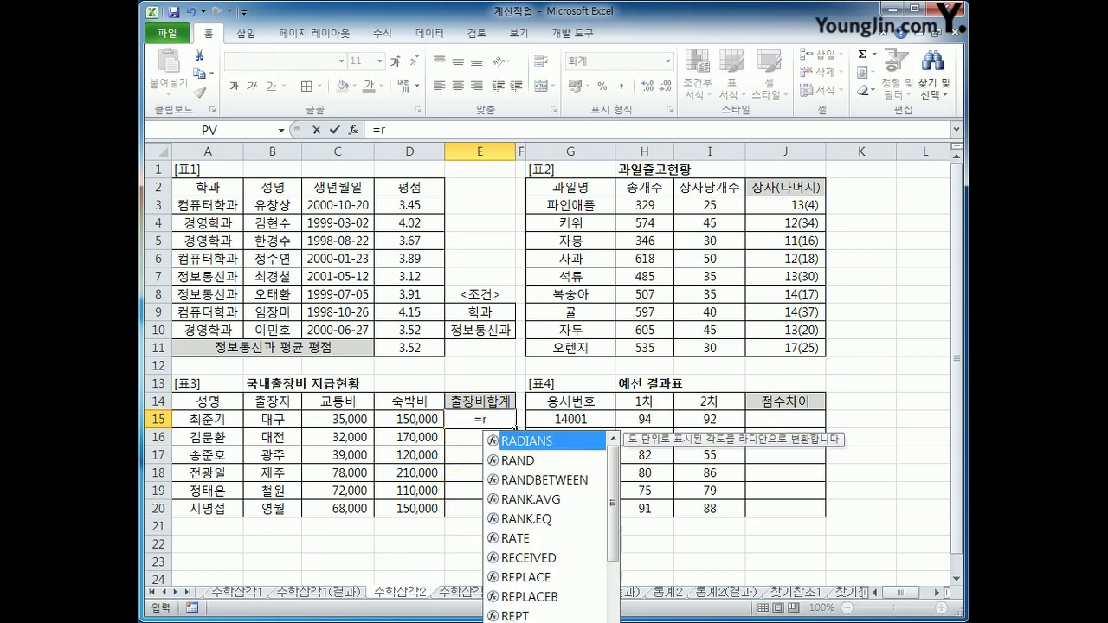
text(oun)
key(Down)
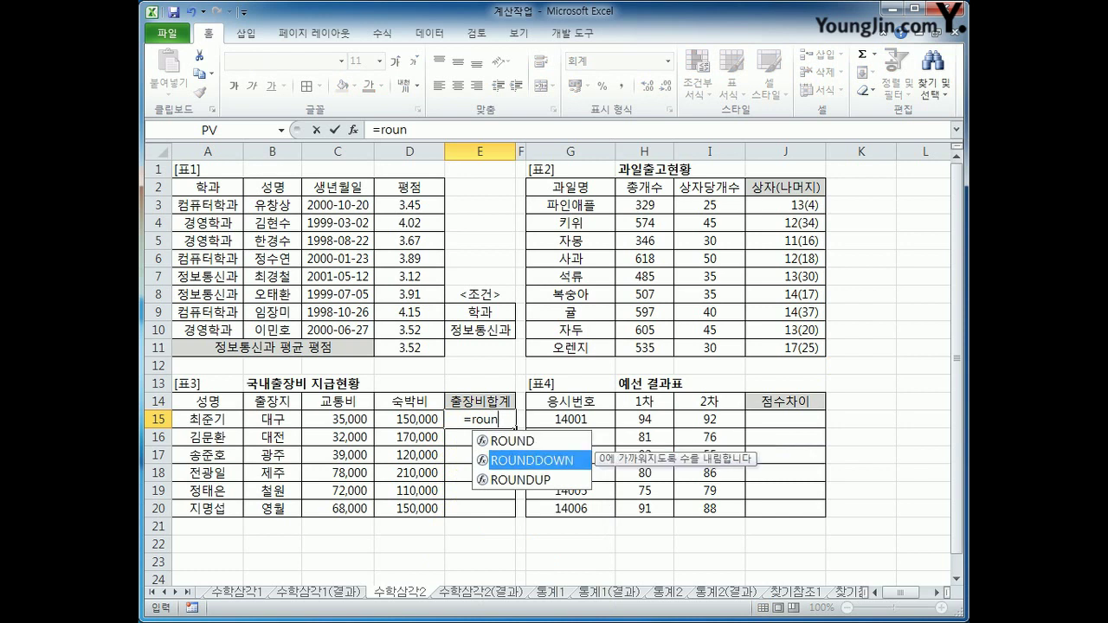
key(Tab)
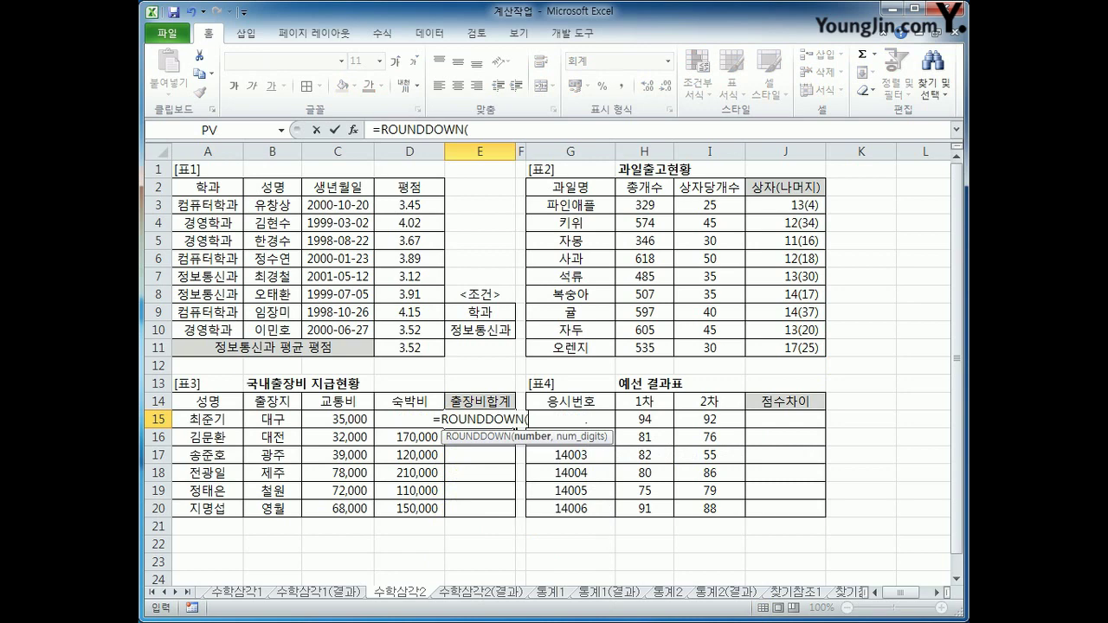
text(sum()
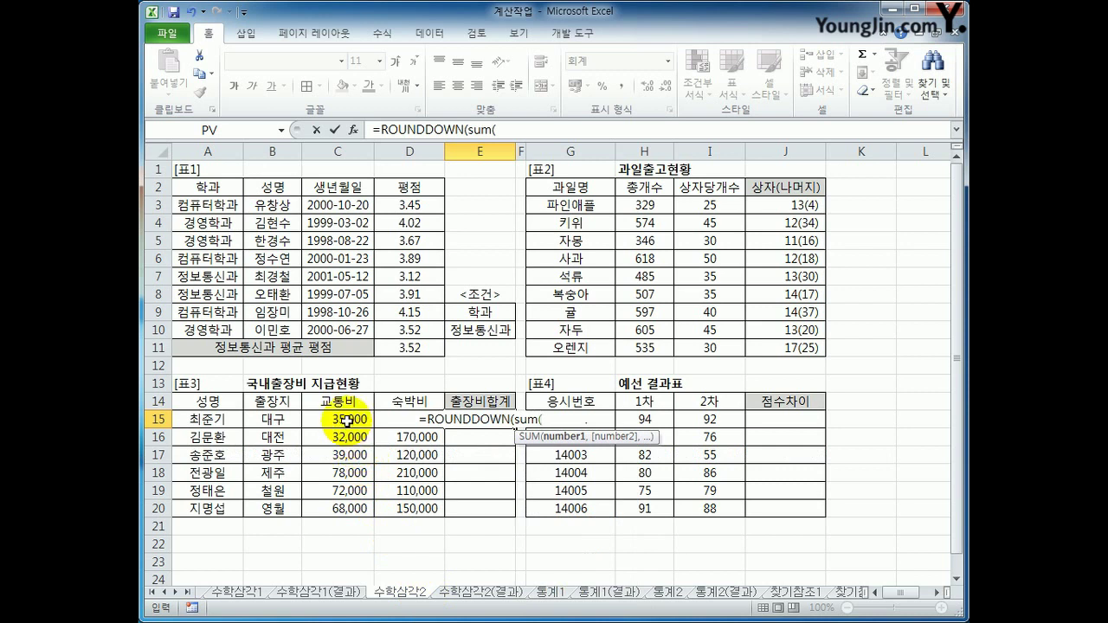
drag(348, 419, 389, 415)
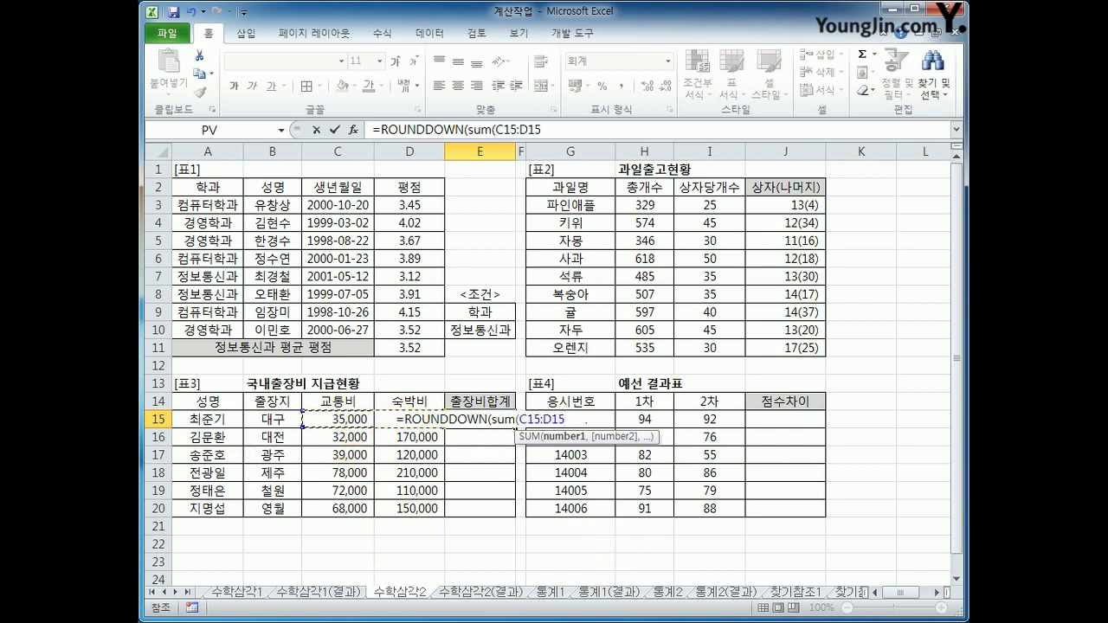
text(),)
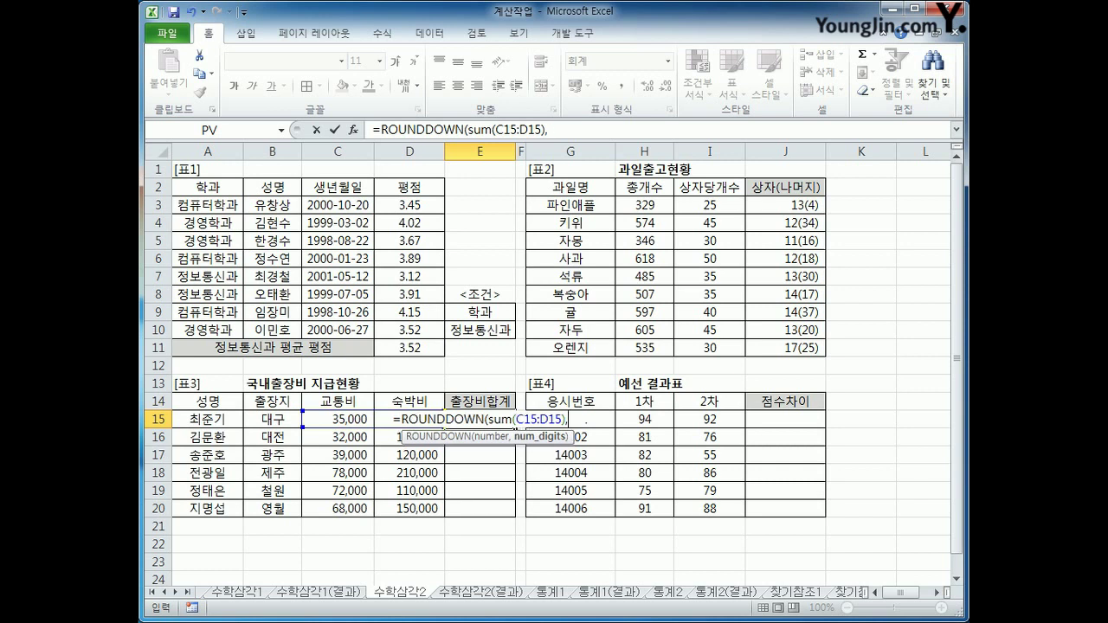
Step: Set the ROUNDDOWN digits argument in E15 to -4, enter the formula and fill it down through E20
text(-)
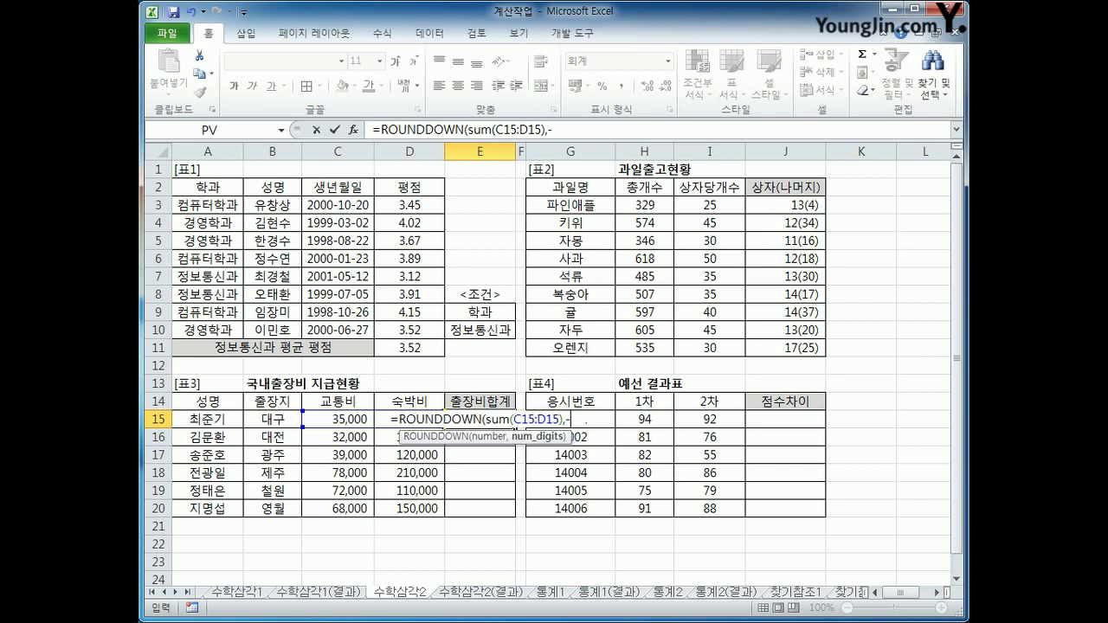
text(1)
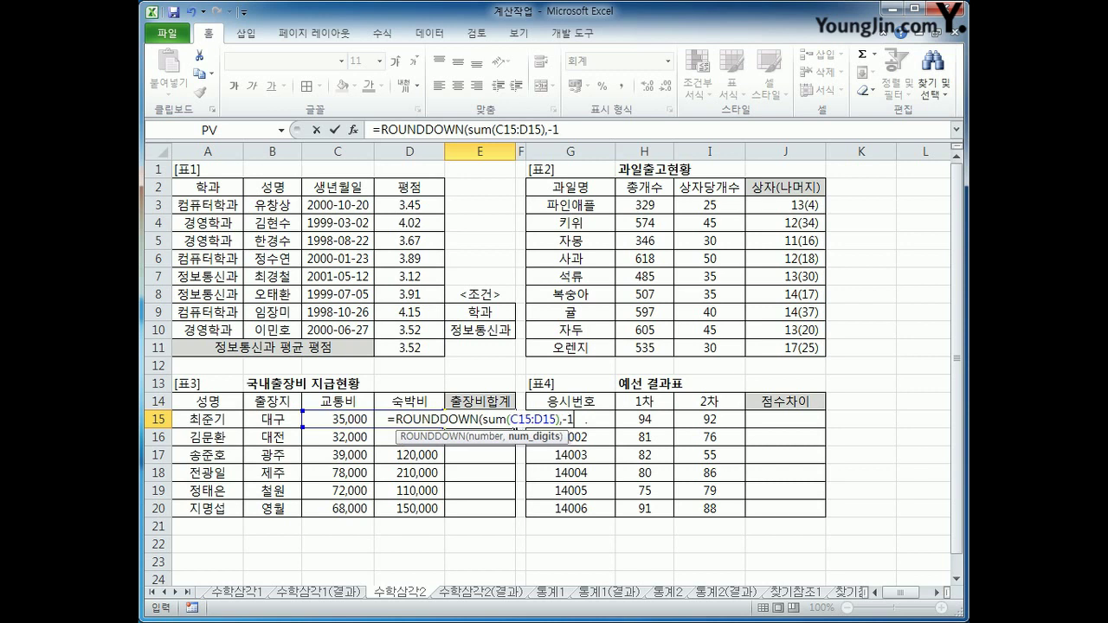
key(BackSpace)
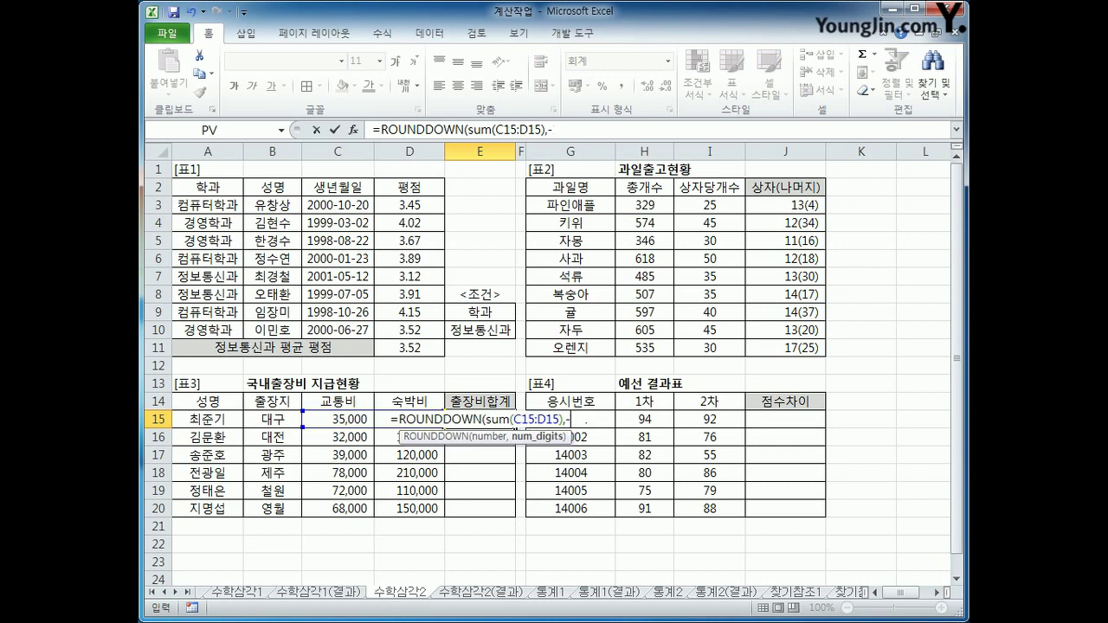
text(2)
key(BackSpace)
text(3)
key(BackSpace)
text(4)
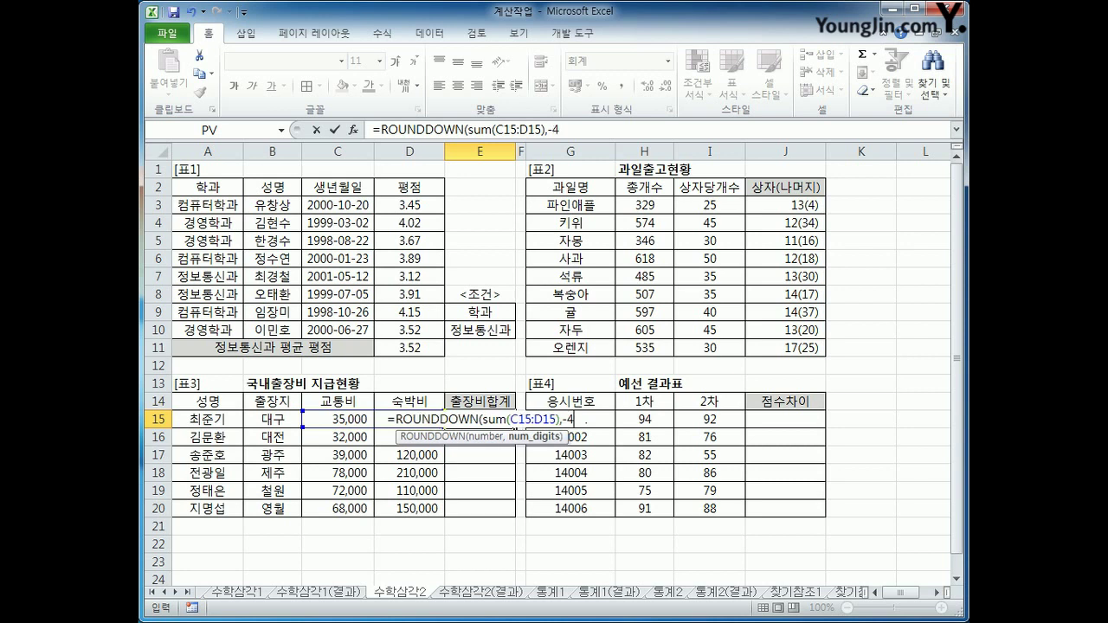
text())
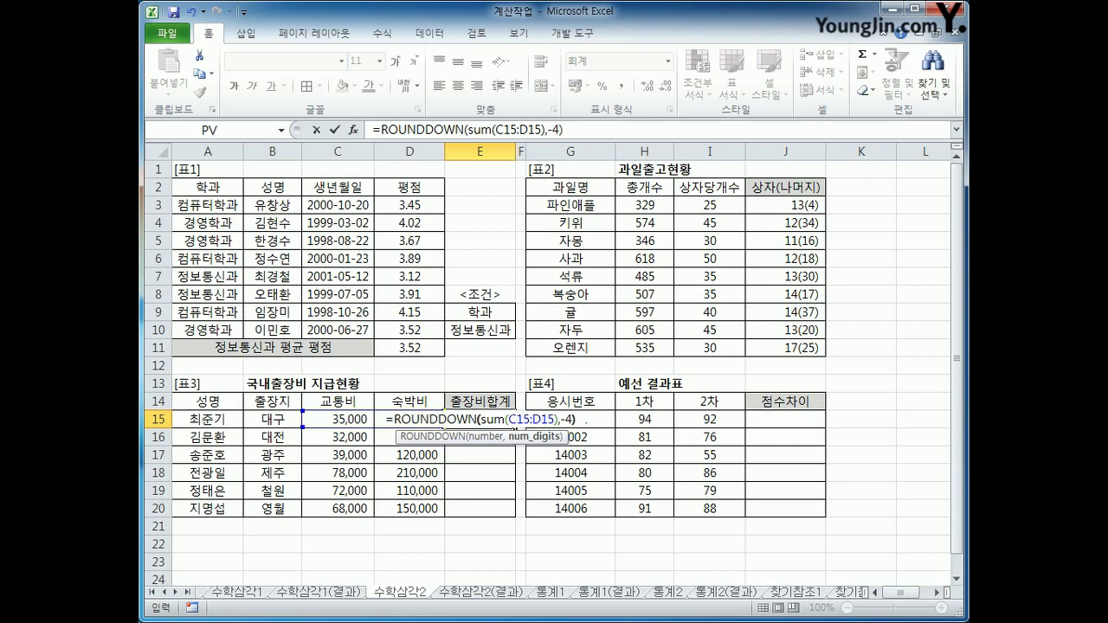
key(Return)
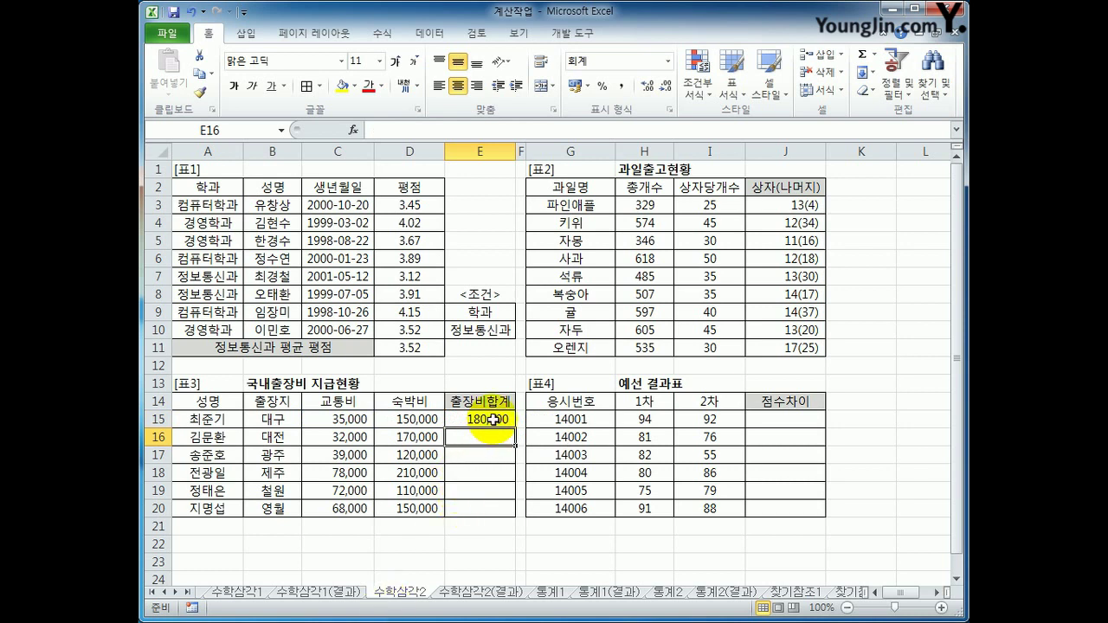
click(488, 419)
drag(513, 430, 509, 519)
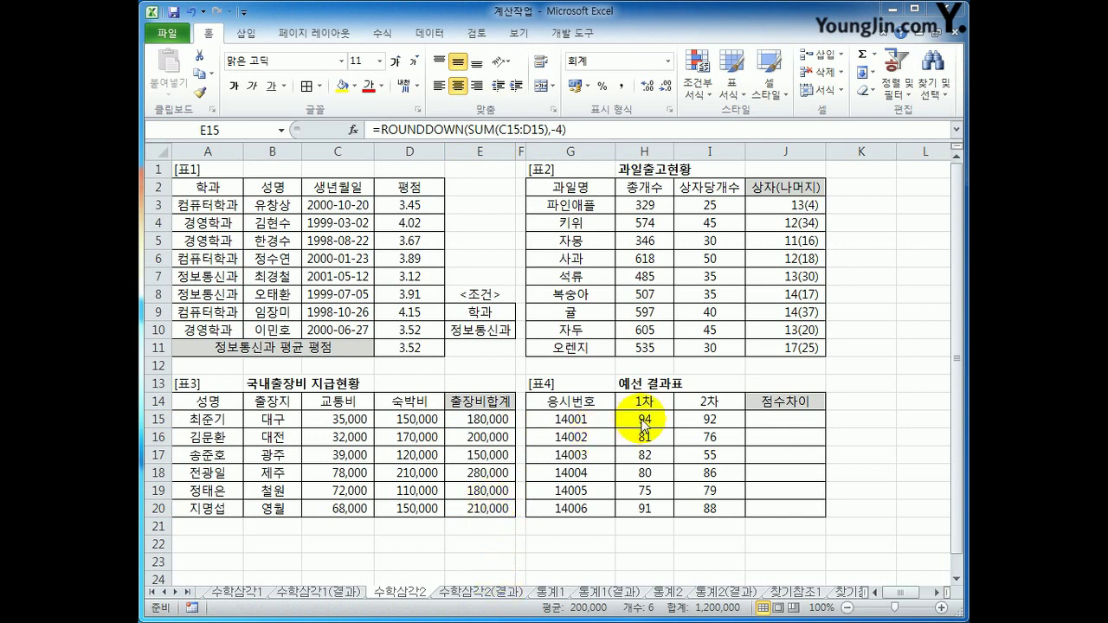
Step: In J15, the first 점수차이 cell of 표4, enter =H15-I15 and fill it down through J20
click(697, 421)
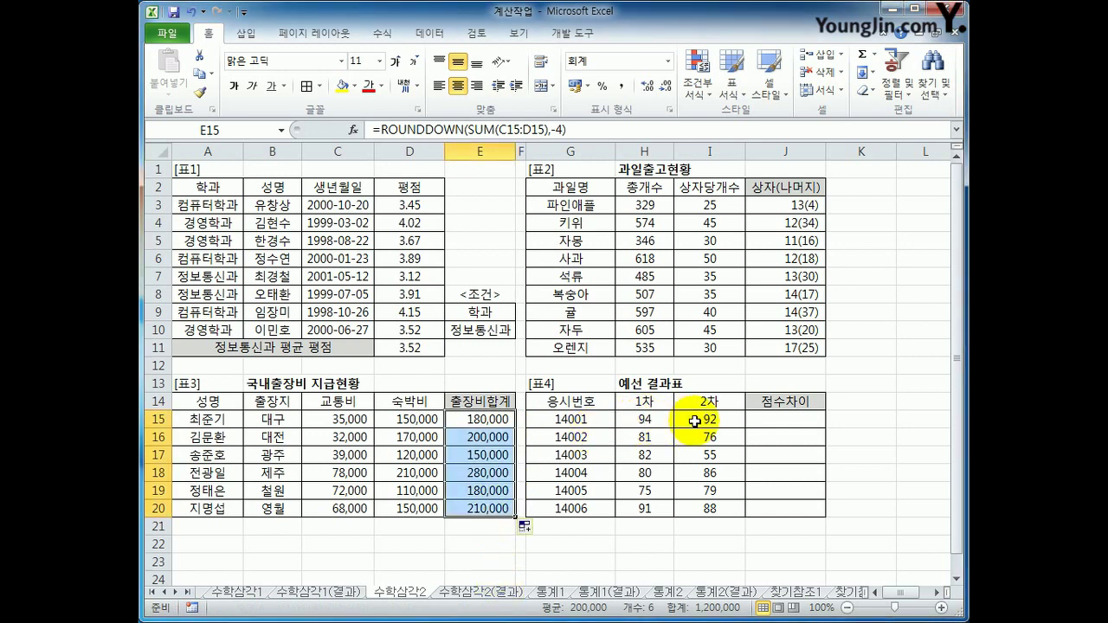
click(783, 421)
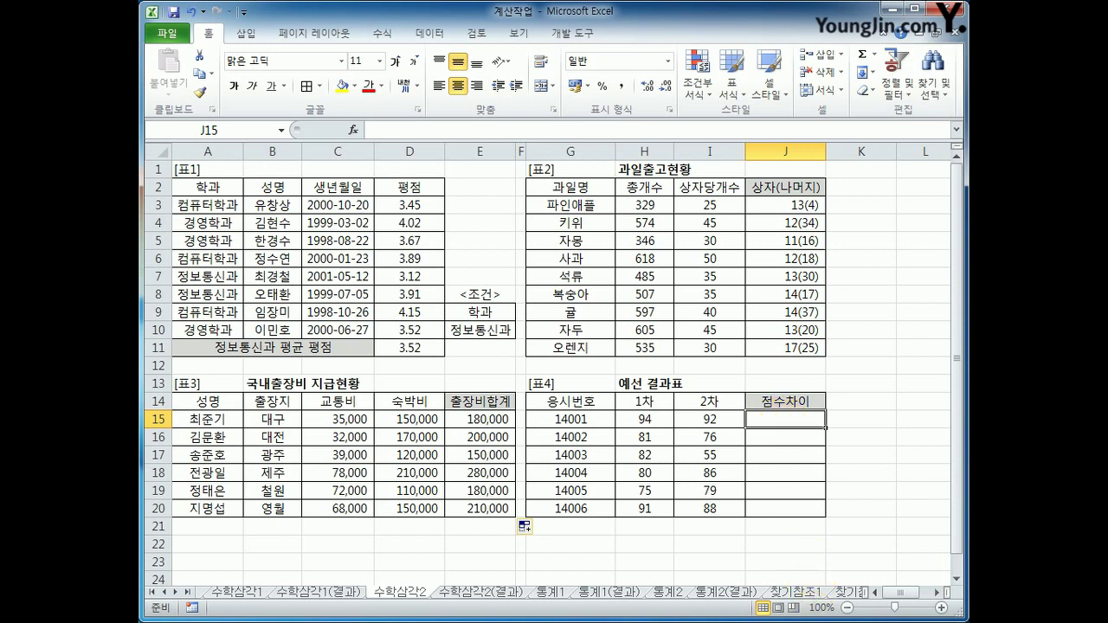
text(=)
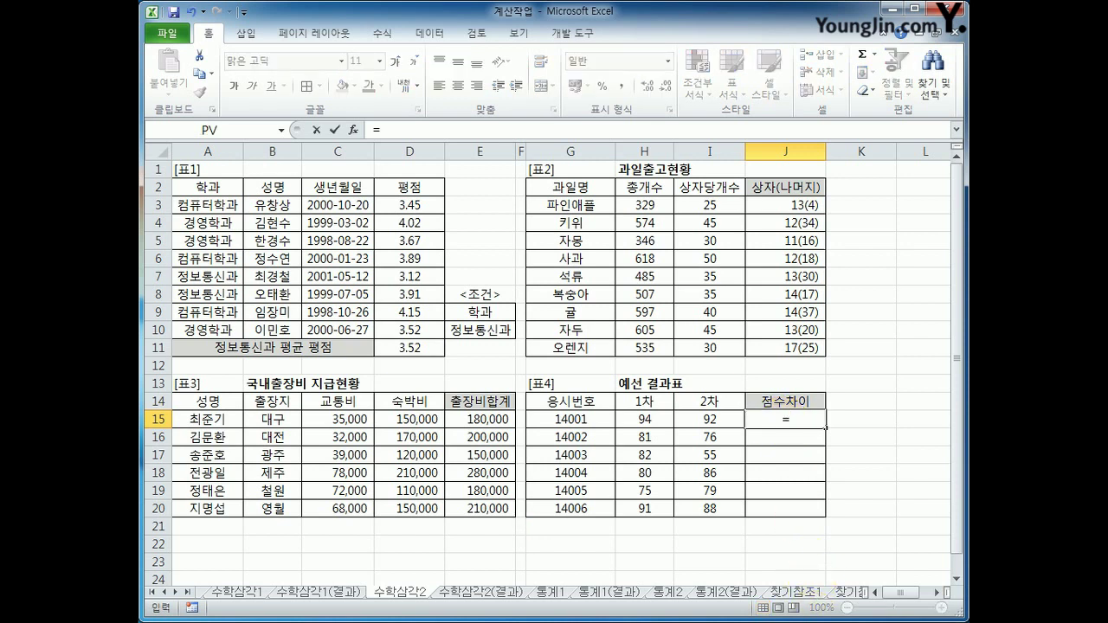
click(645, 418)
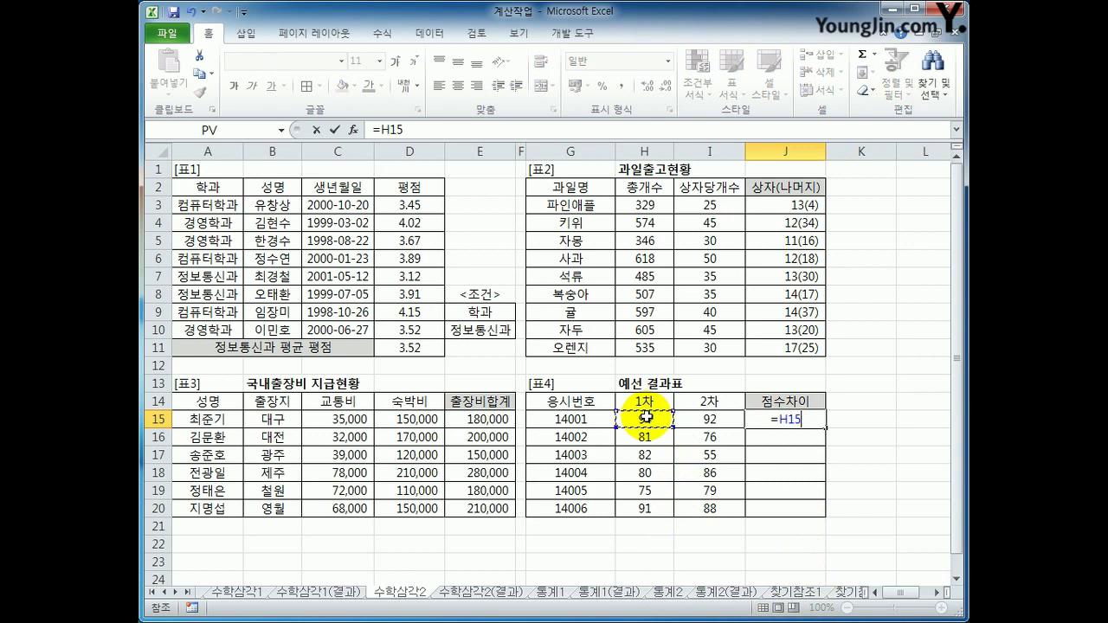
text(-)
click(709, 419)
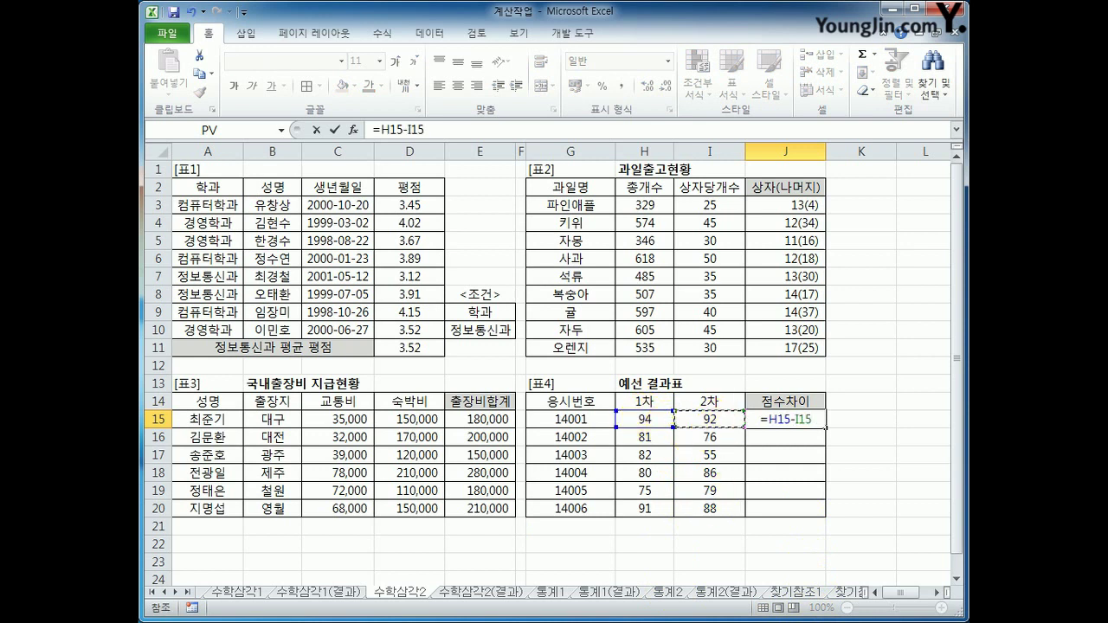
key(Return)
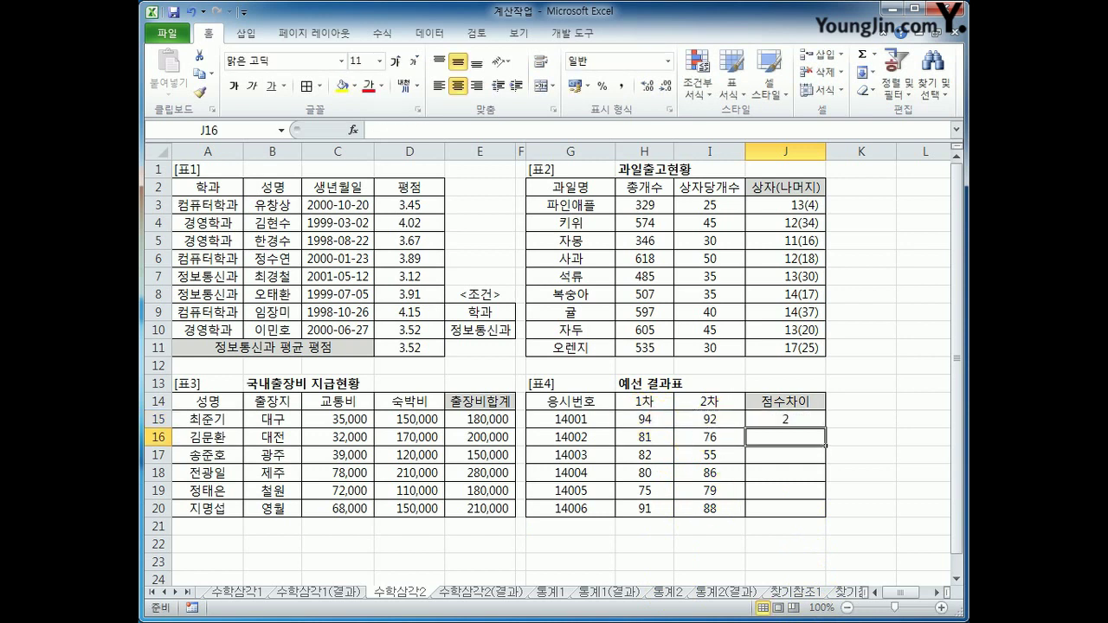
click(807, 420)
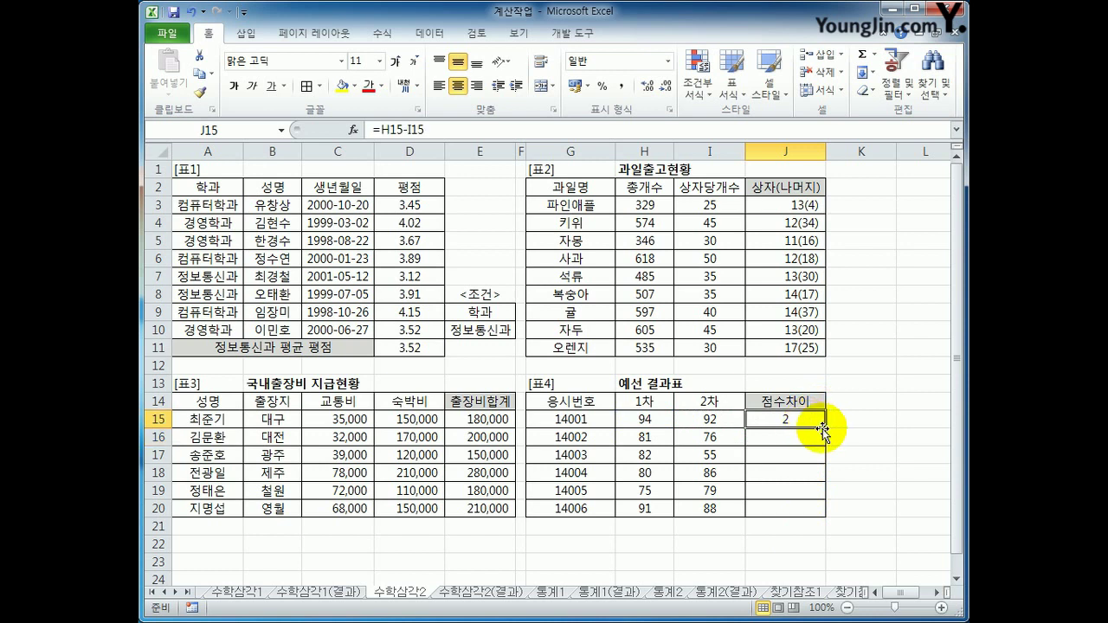
drag(825, 429, 823, 514)
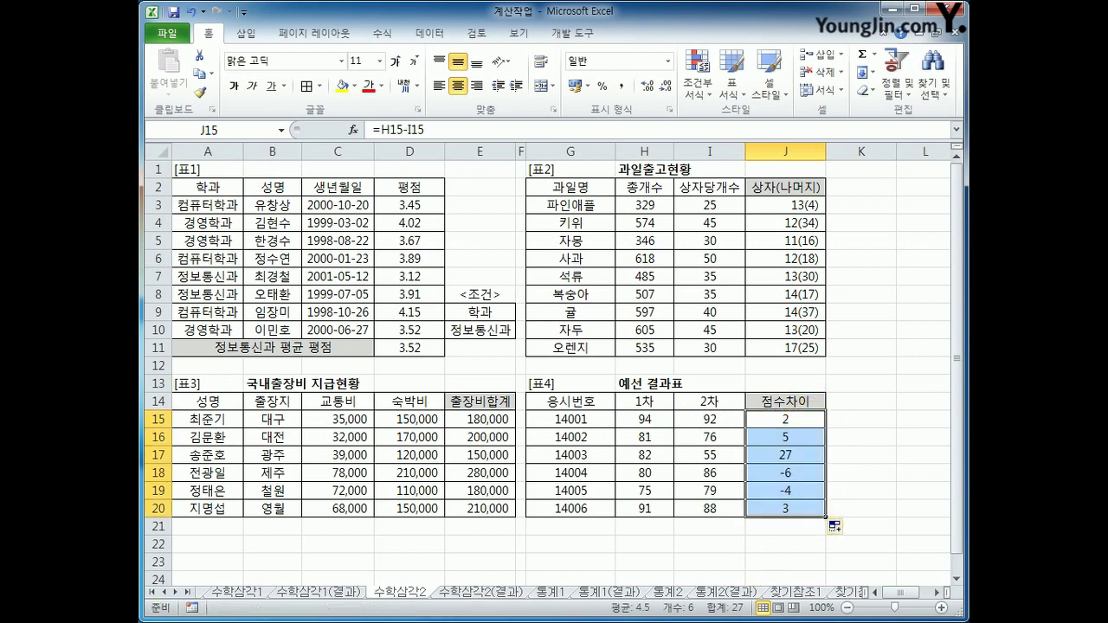
click(784, 472)
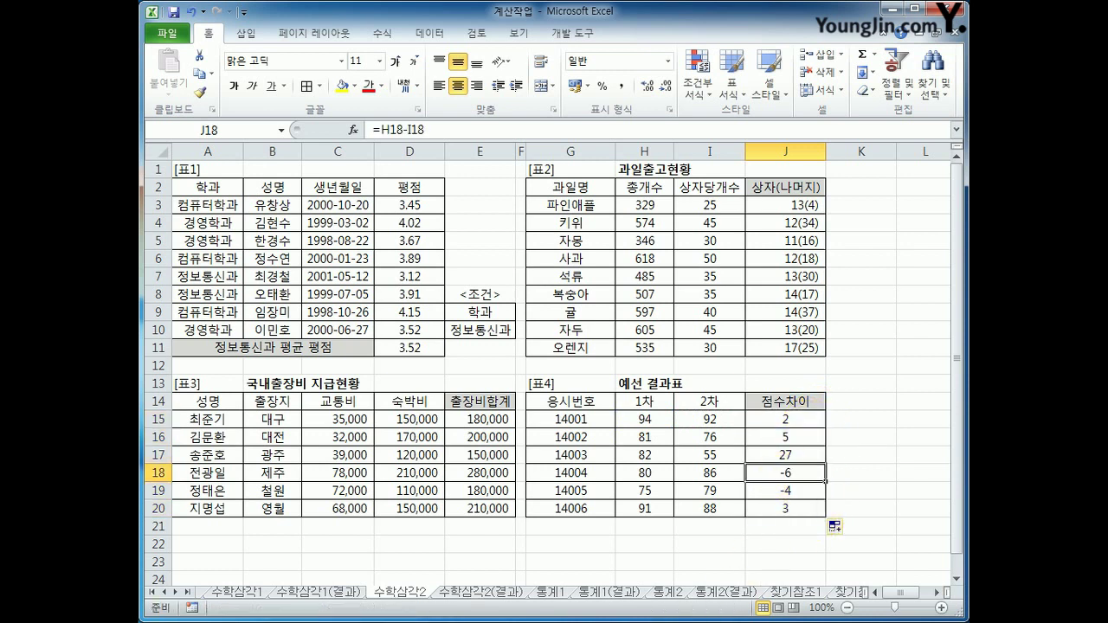
Step: Replace the J15 formula with =ABS(H15-I15) for the absolute score difference and fill it down through J20
click(770, 422)
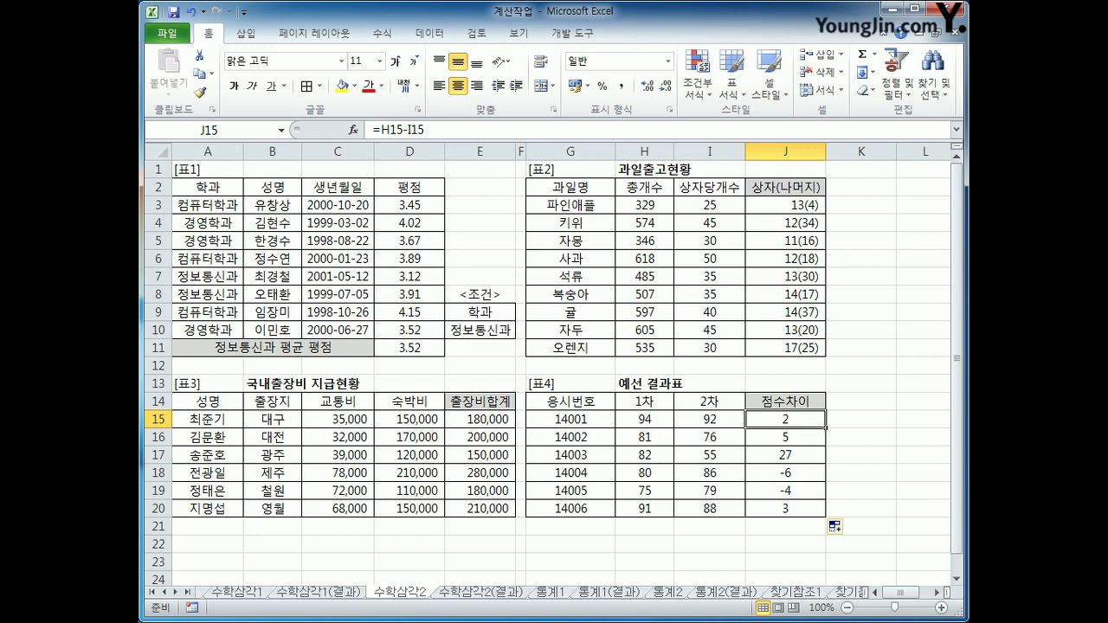
text(=ab)
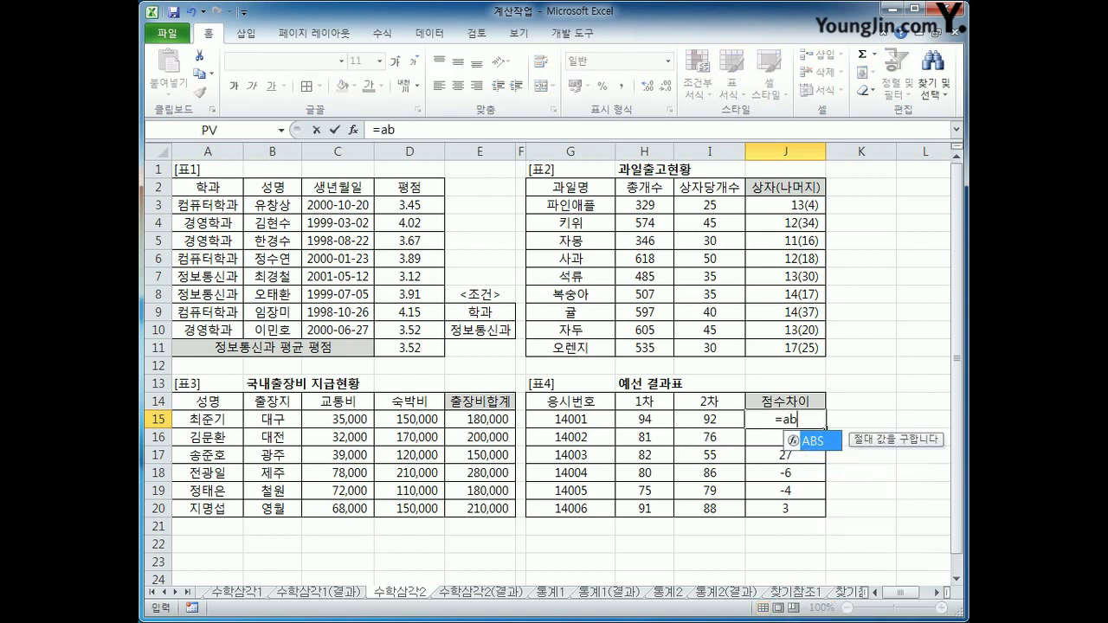
key(Tab)
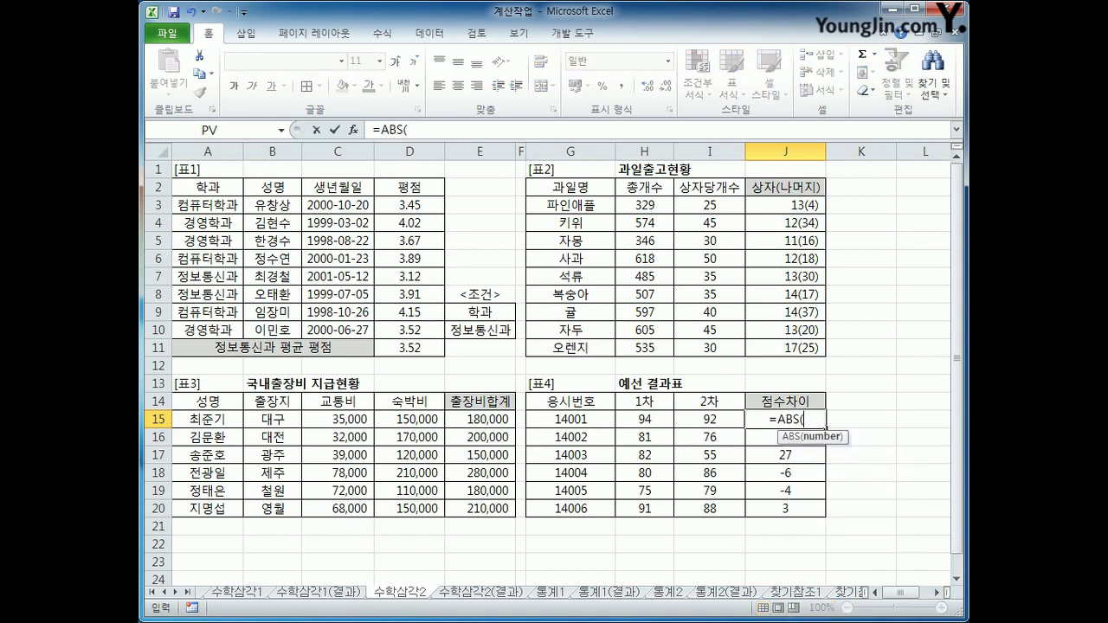
click(643, 418)
text(-)
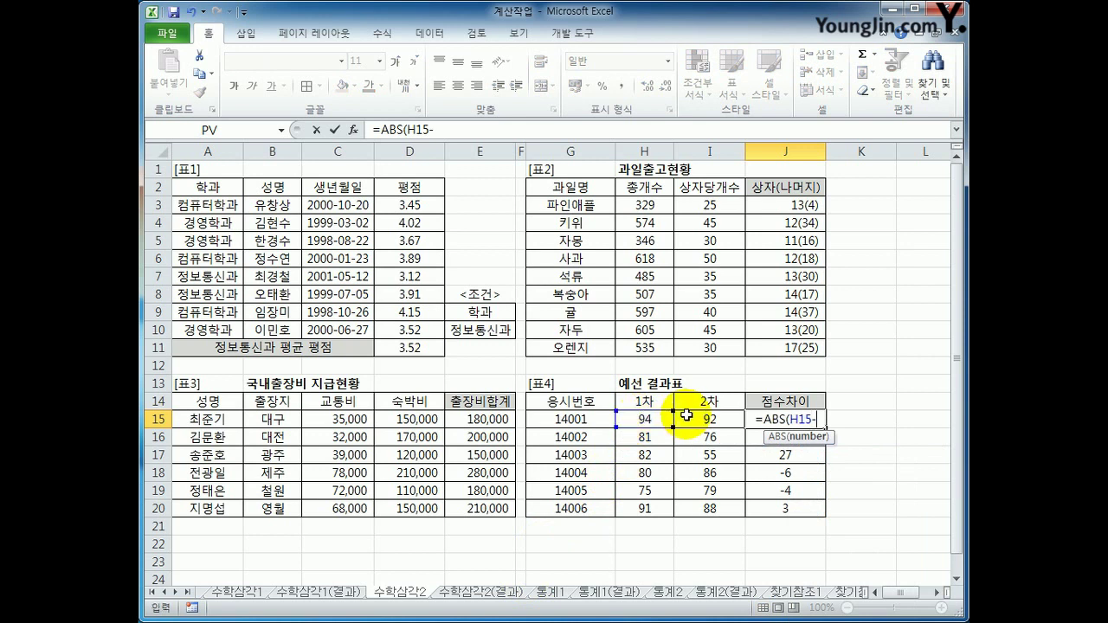
click(686, 417)
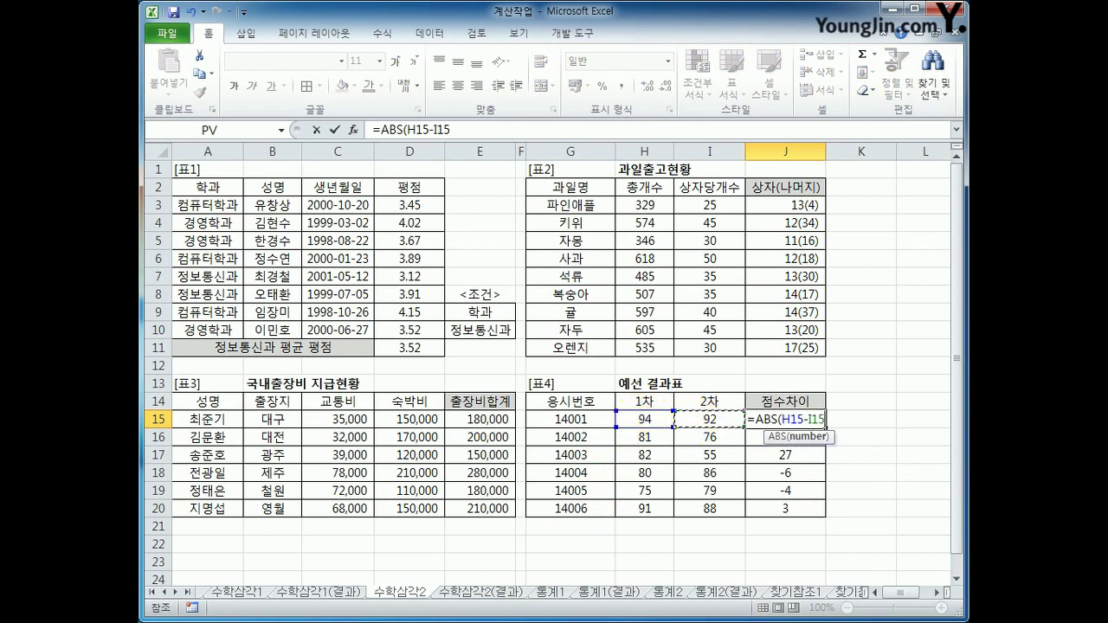
text())
key(Return)
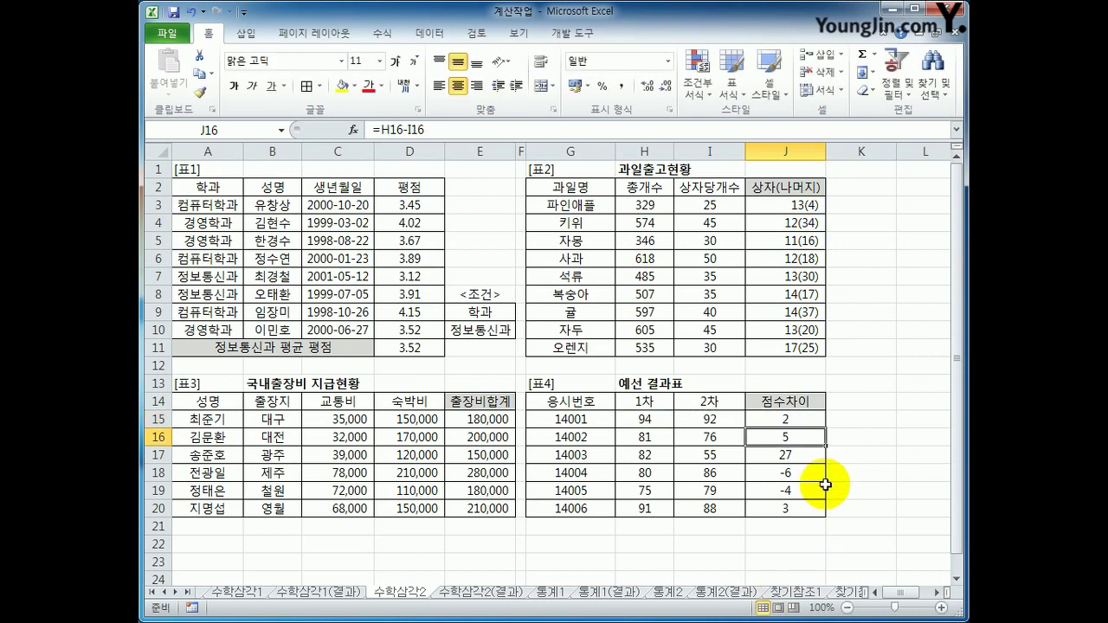
click(816, 423)
drag(824, 427, 827, 512)
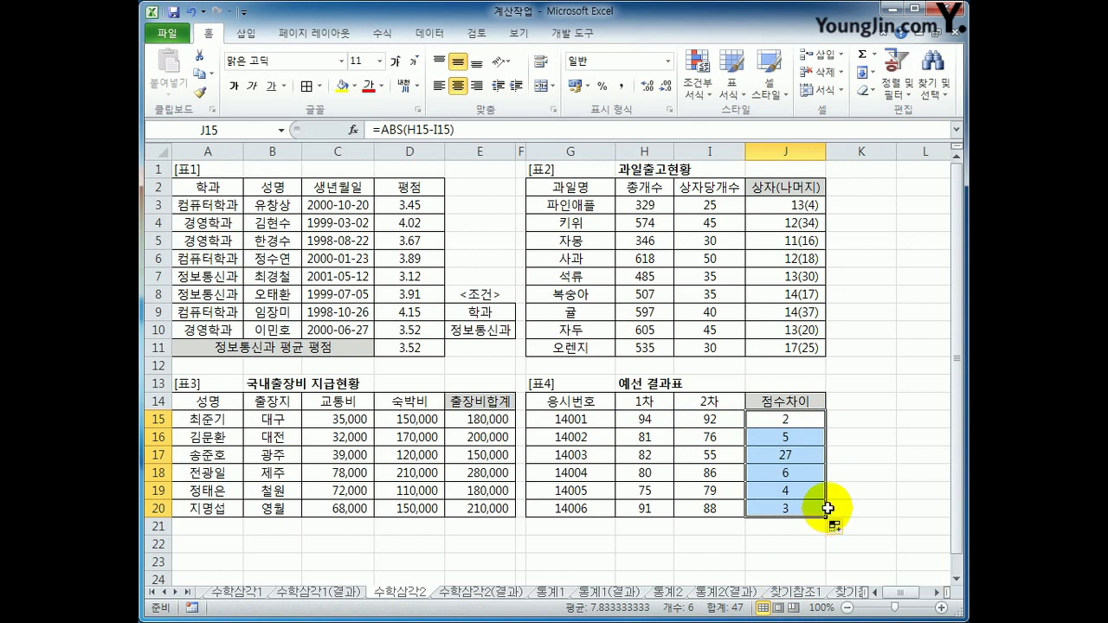
click(780, 506)
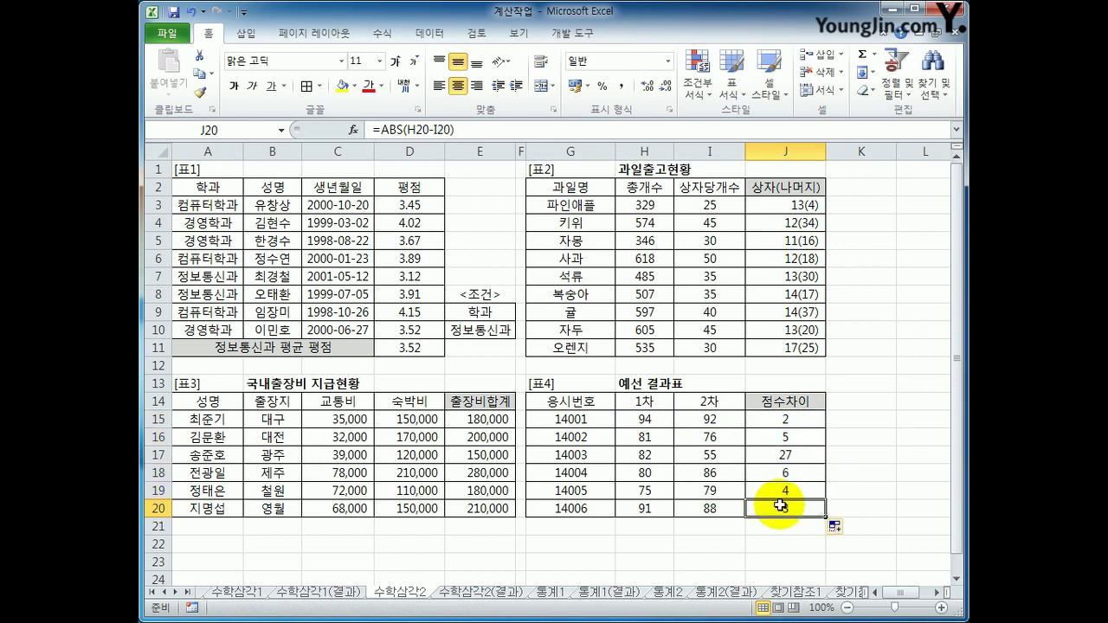